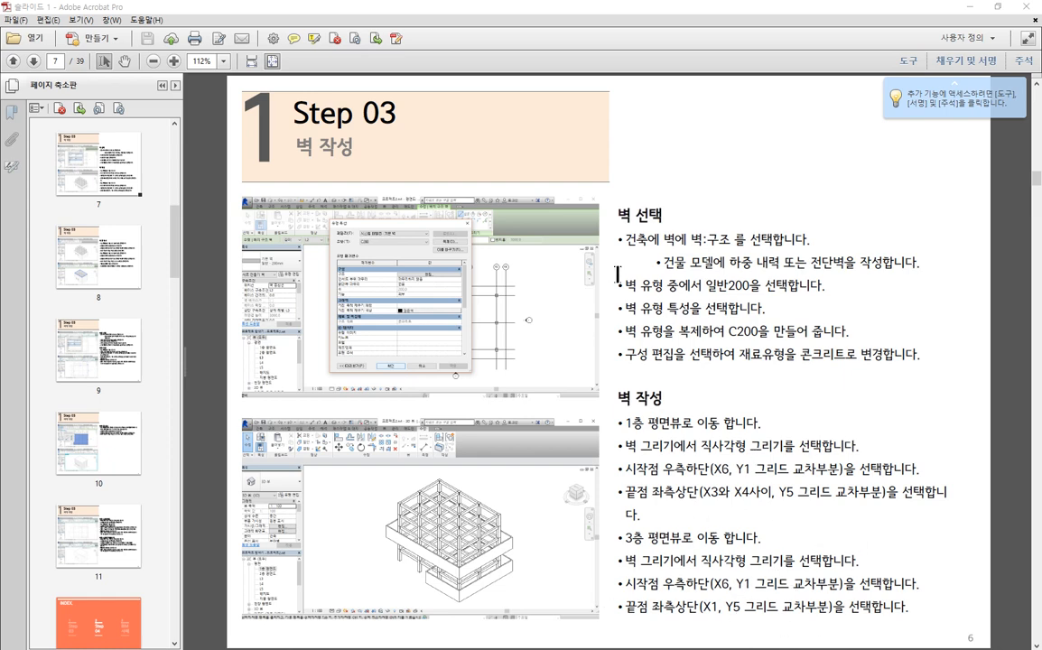
Highlight the 벽 선택 heading in the wall guide PDF, and switch to Revit to inspect the 3D structural frame
drag(560, 194, 660, 225)
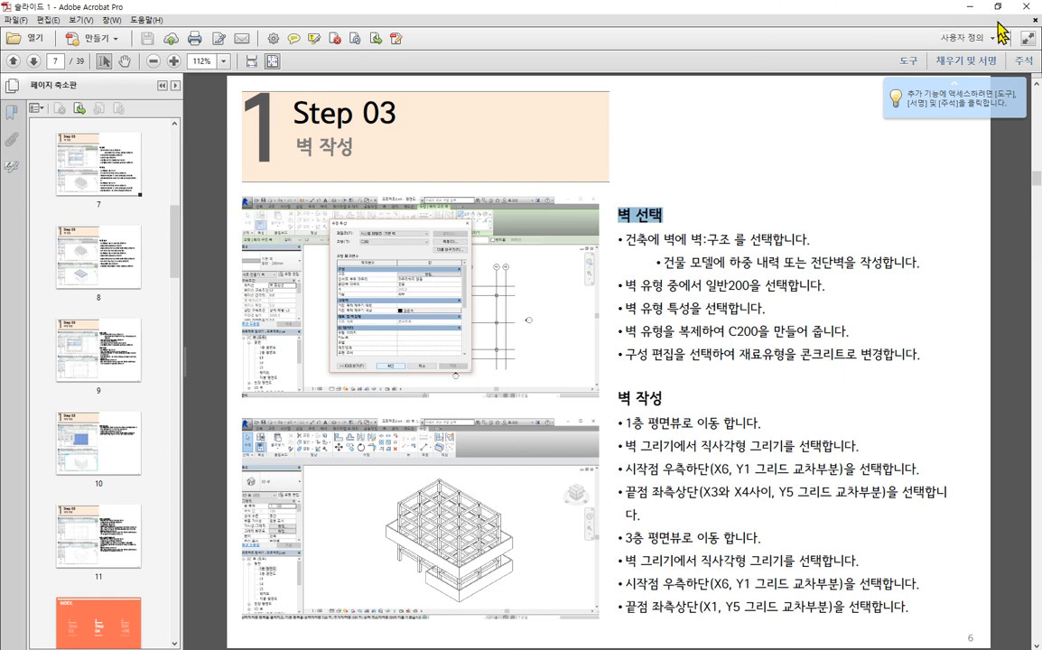
click(966, 7)
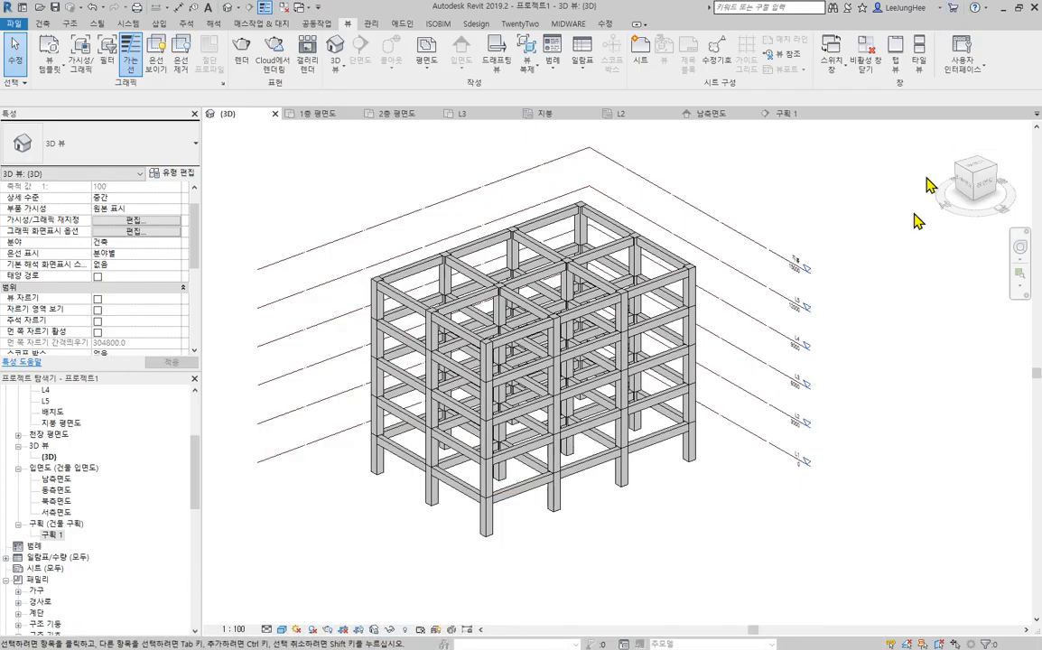
shift+middle_drag(658, 513, 766, 448)
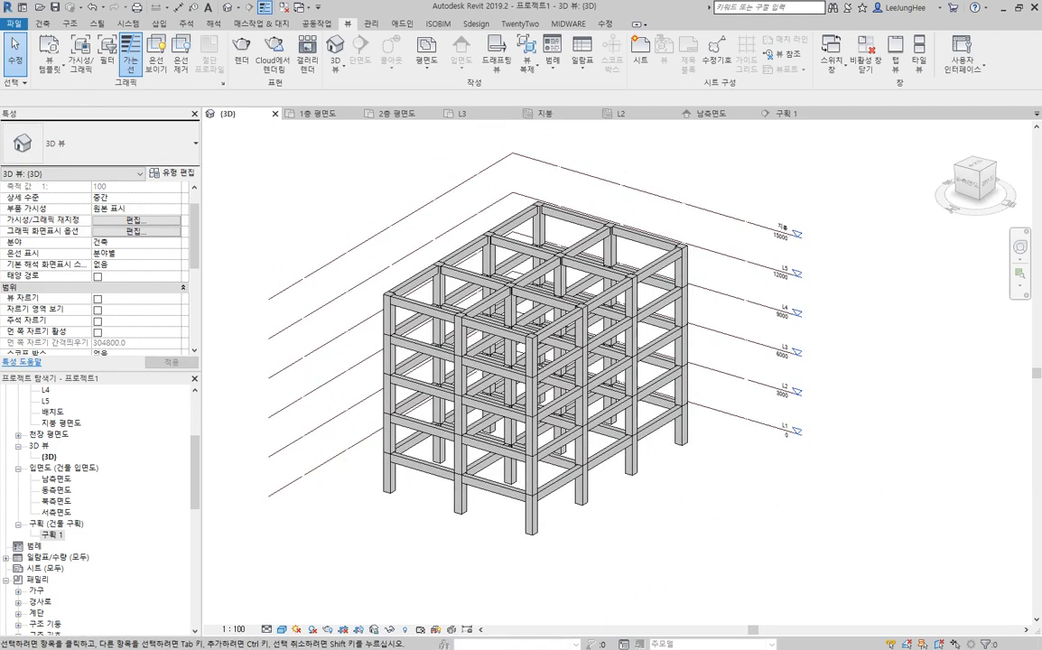
Switch to the 2017_시험문제_00.pdf drawings and examine sheet A101's third-floor plan, 3D views, section and south elevation
key(alt+Tab)
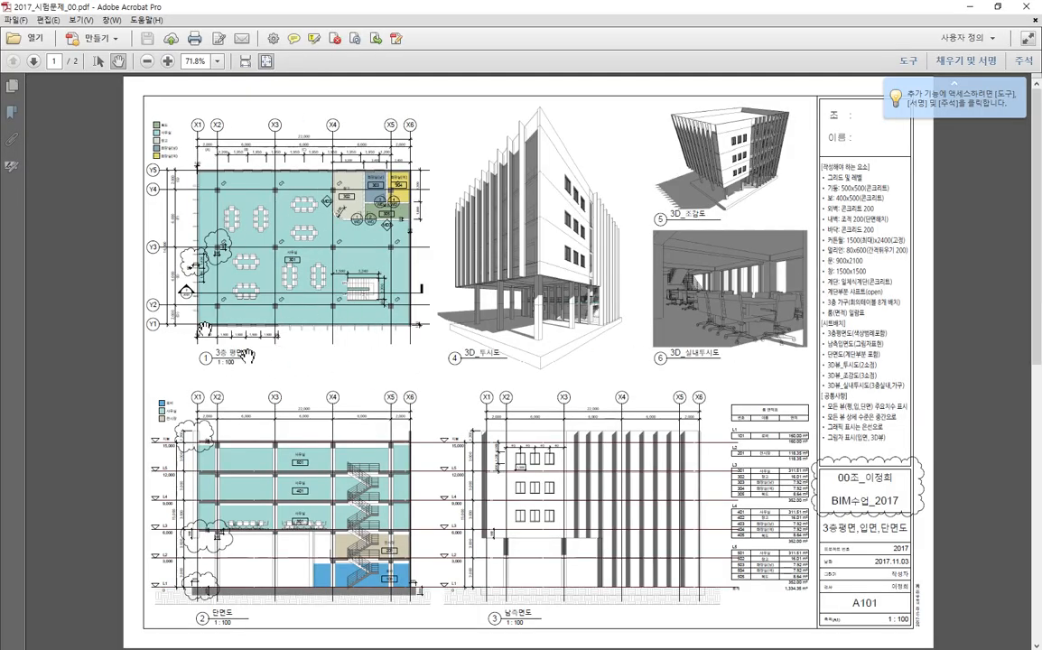
ctrl+scroll(181, 162, up, 2)
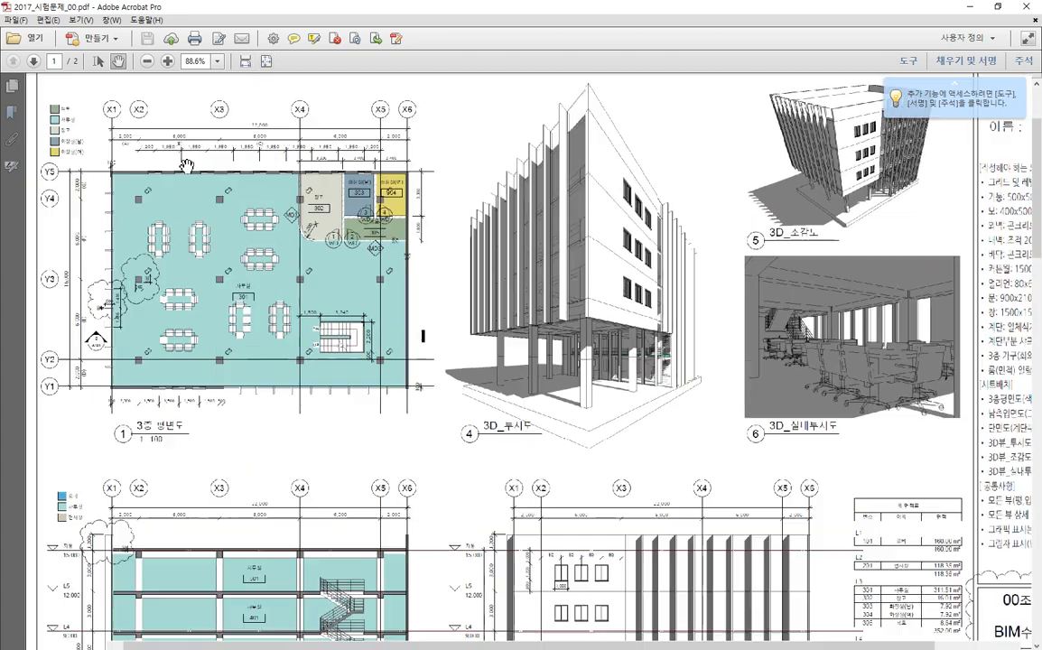
ctrl+scroll(186, 165, up, 2)
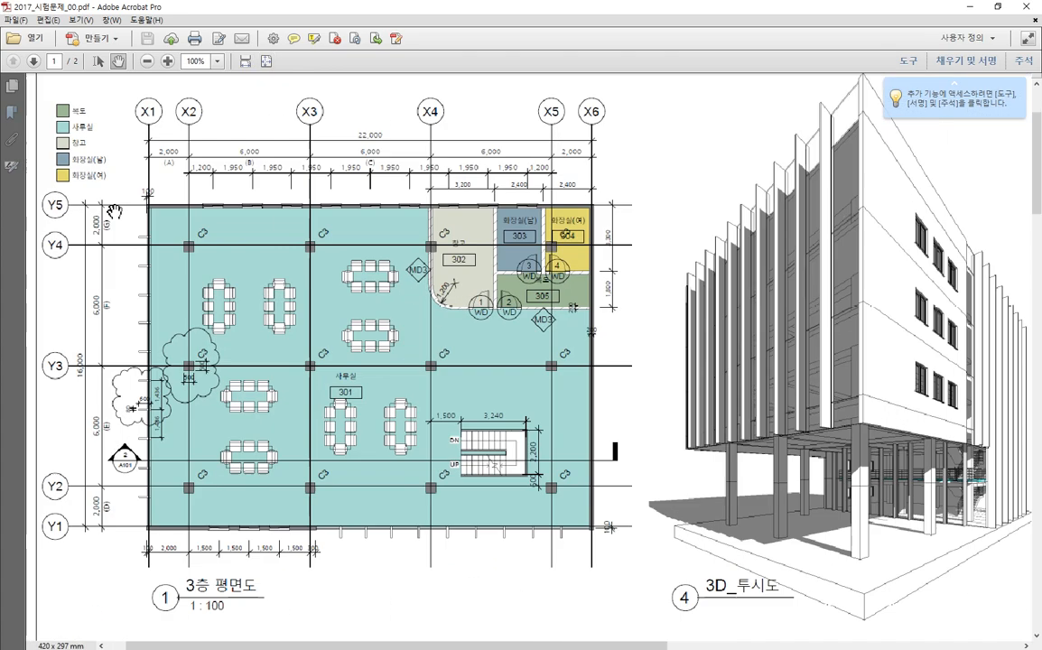
ctrl+scroll(113, 211, up, 2)
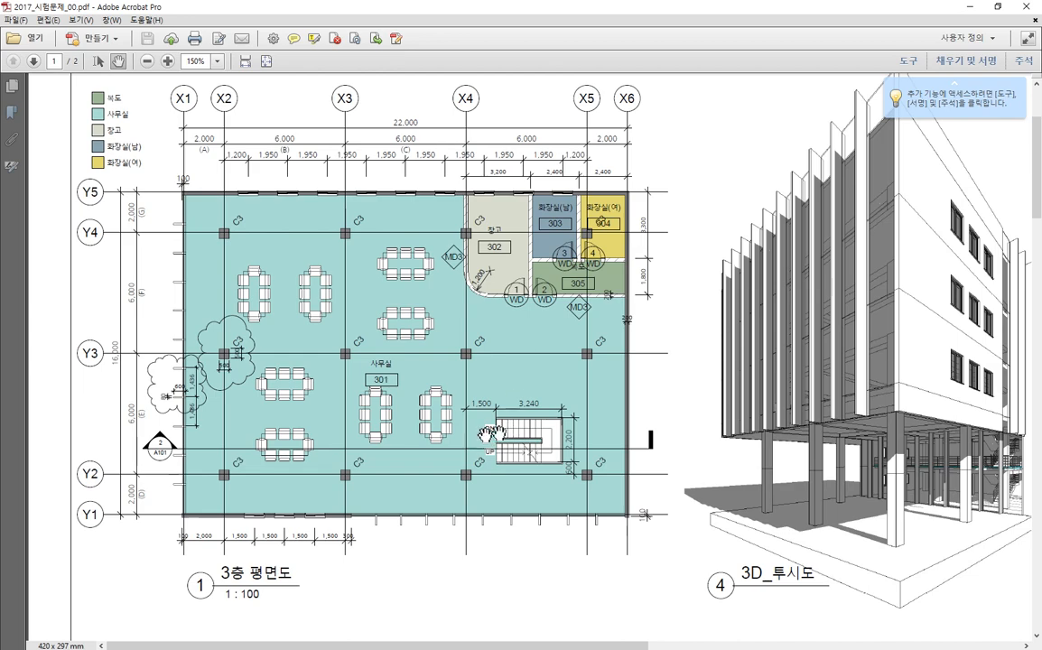
drag(799, 451, 426, 488)
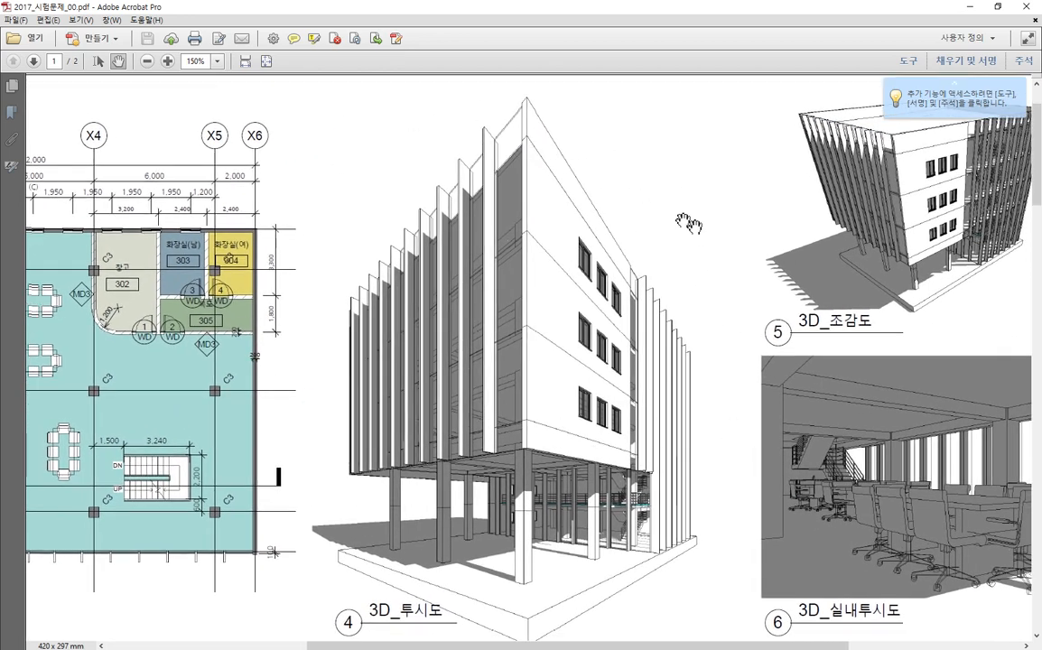
drag(752, 576, 845, 485)
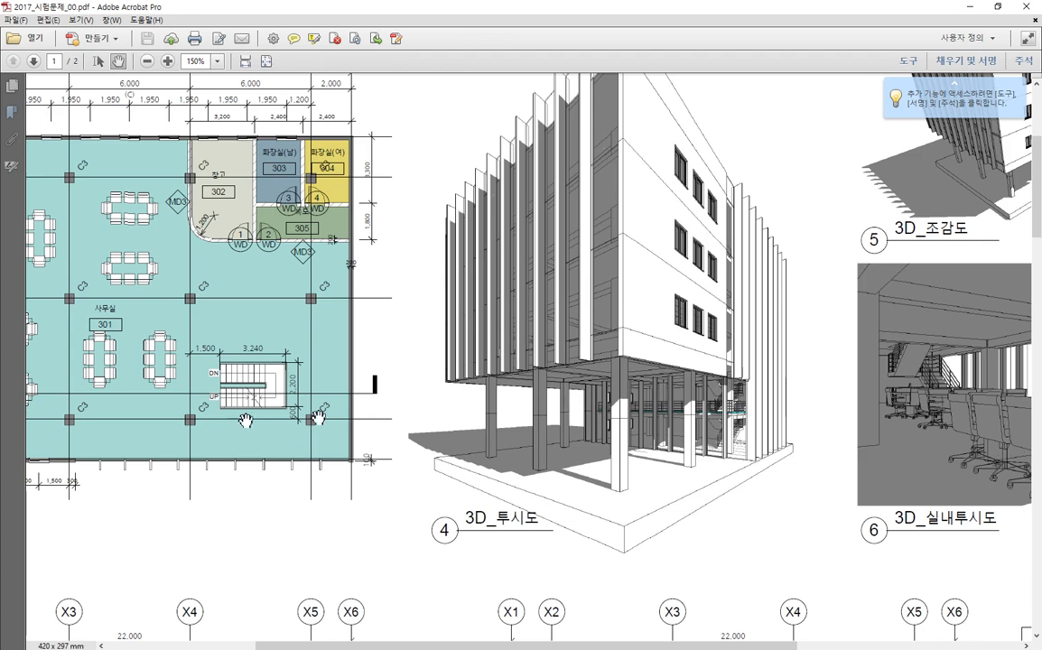
ctrl+scroll(521, 374, down, 3)
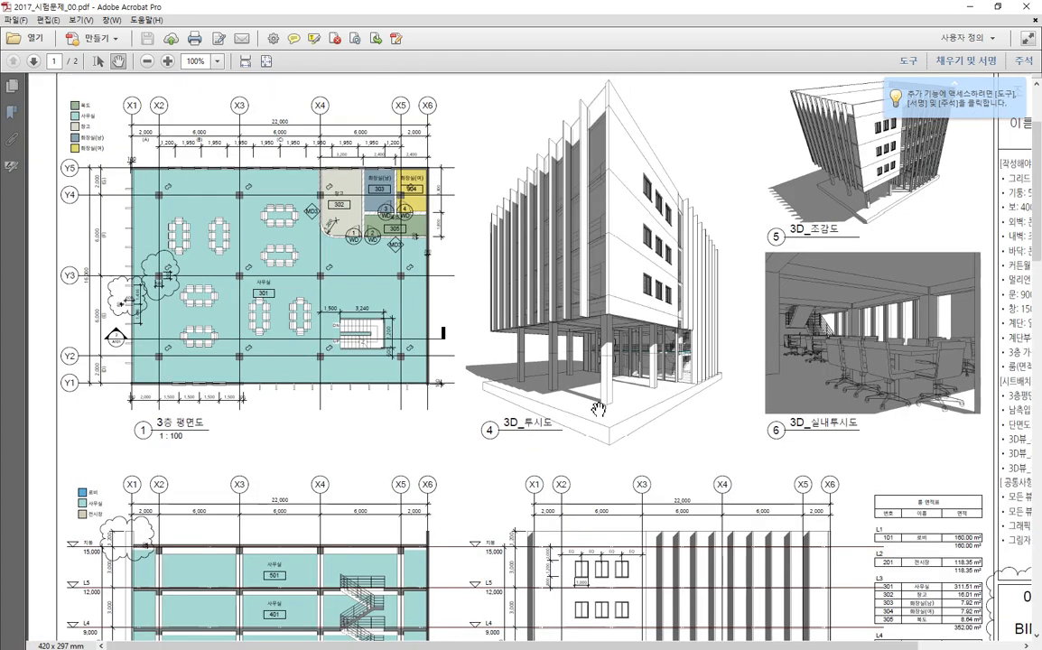
drag(659, 555, 709, 230)
drag(739, 567, 656, 294)
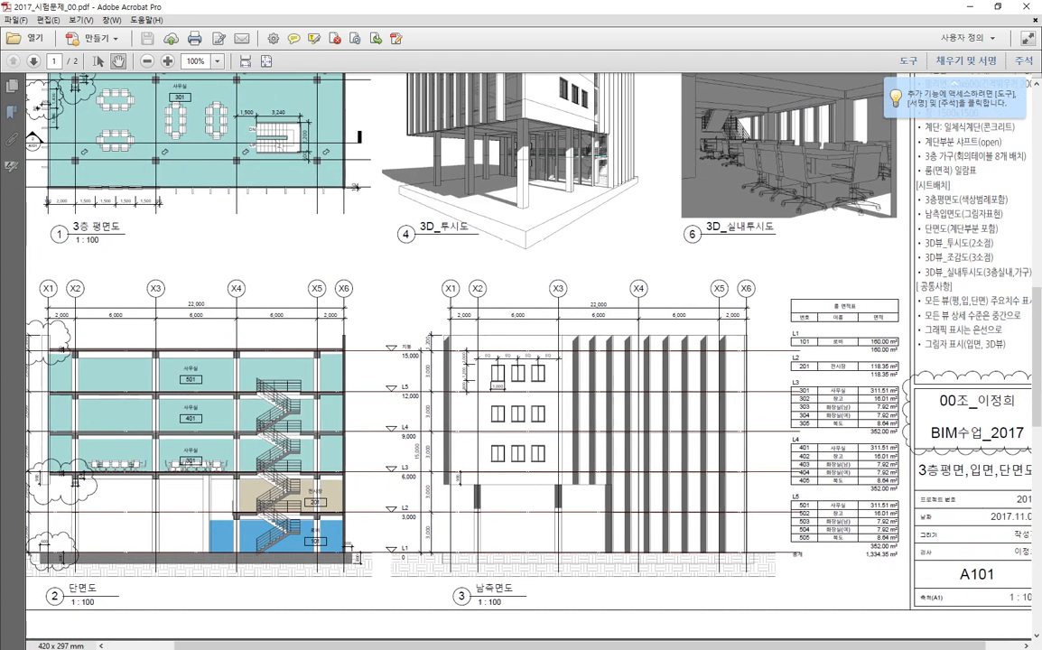
Examine sheet A102 for the wall extents on the first- and second-floor plans and the north and west elevations
click(267, 61)
scroll(444, 264, down, 1)
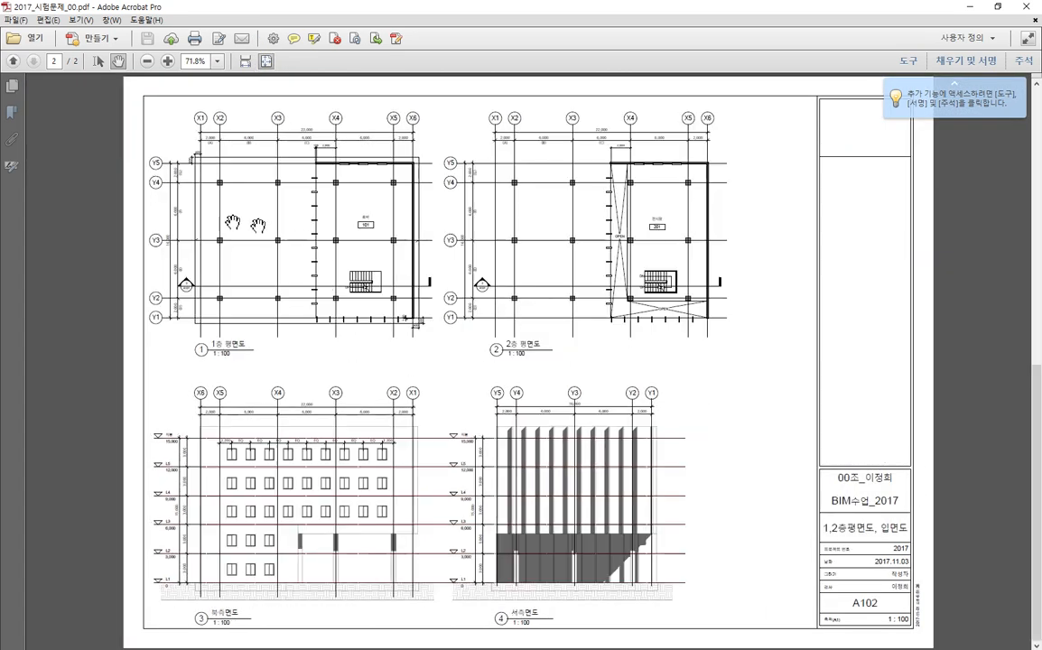
ctrl+scroll(233, 190, up, 2)
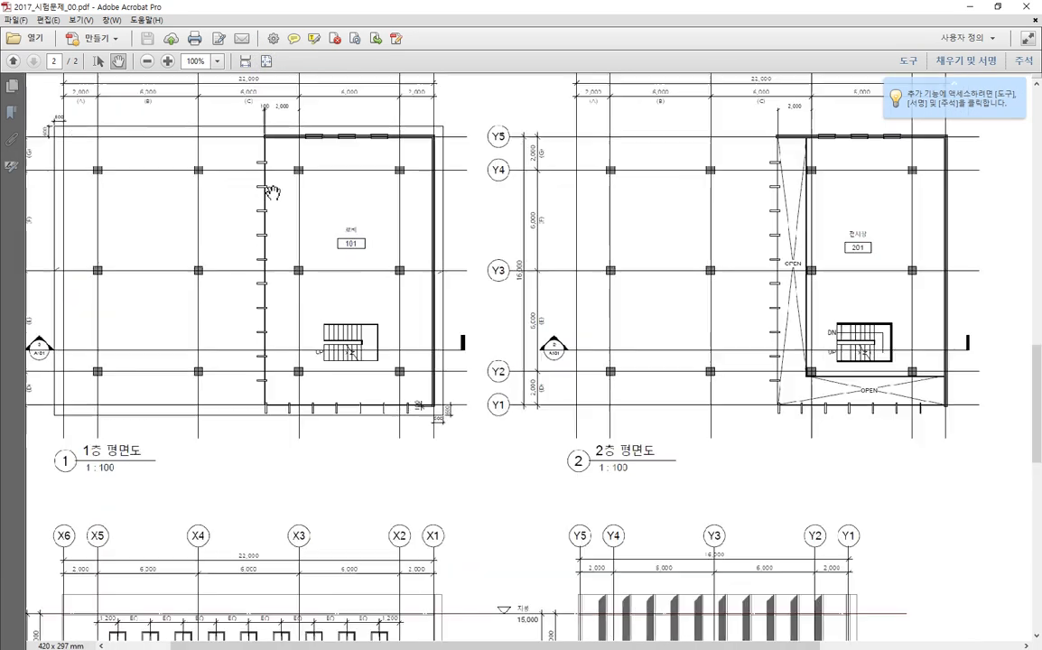
drag(377, 375, 477, 465)
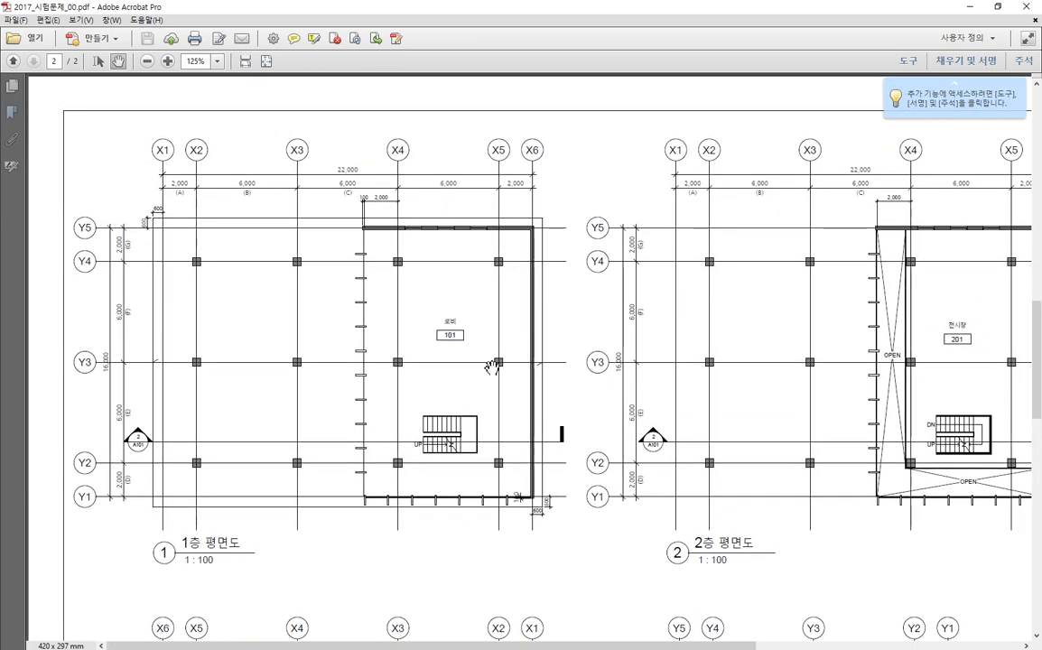
drag(874, 366, 817, 363)
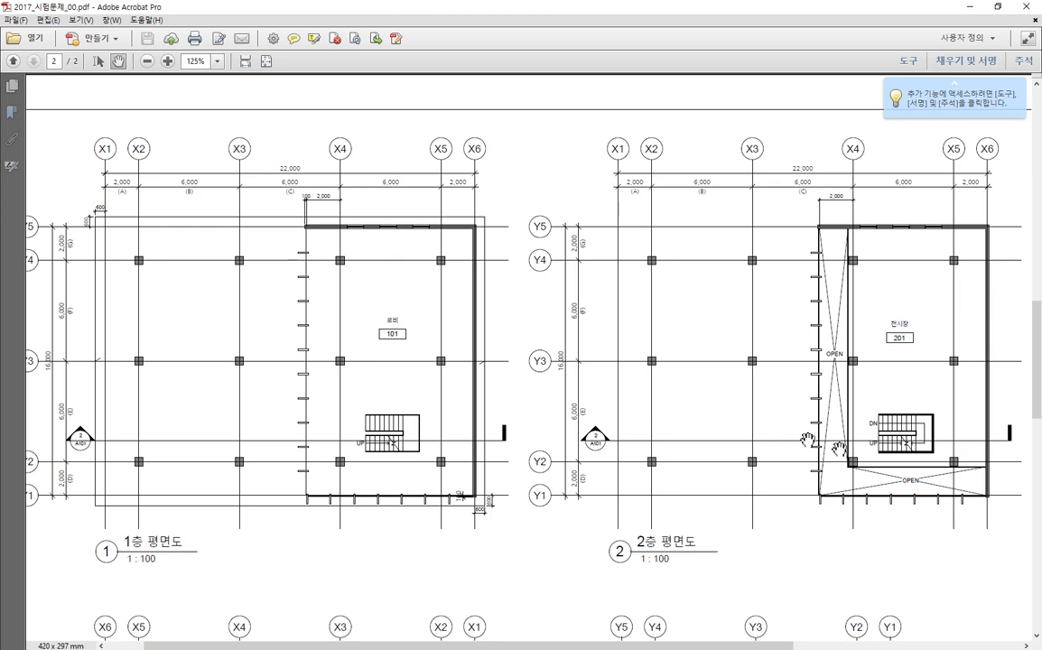
drag(391, 358, 449, 359)
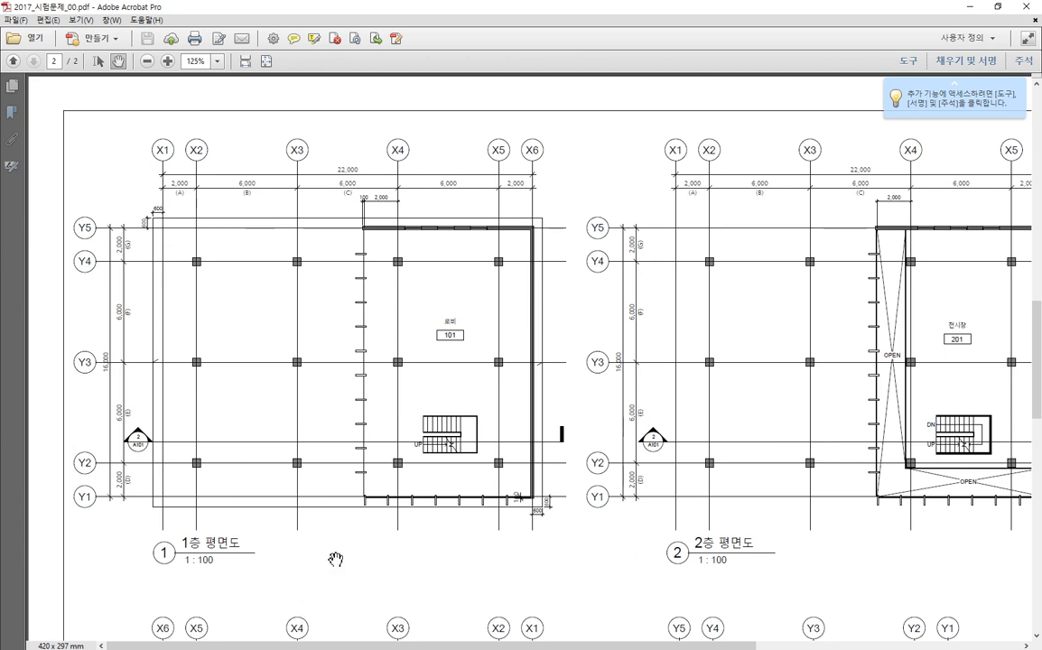
scroll(613, 413, down, 3)
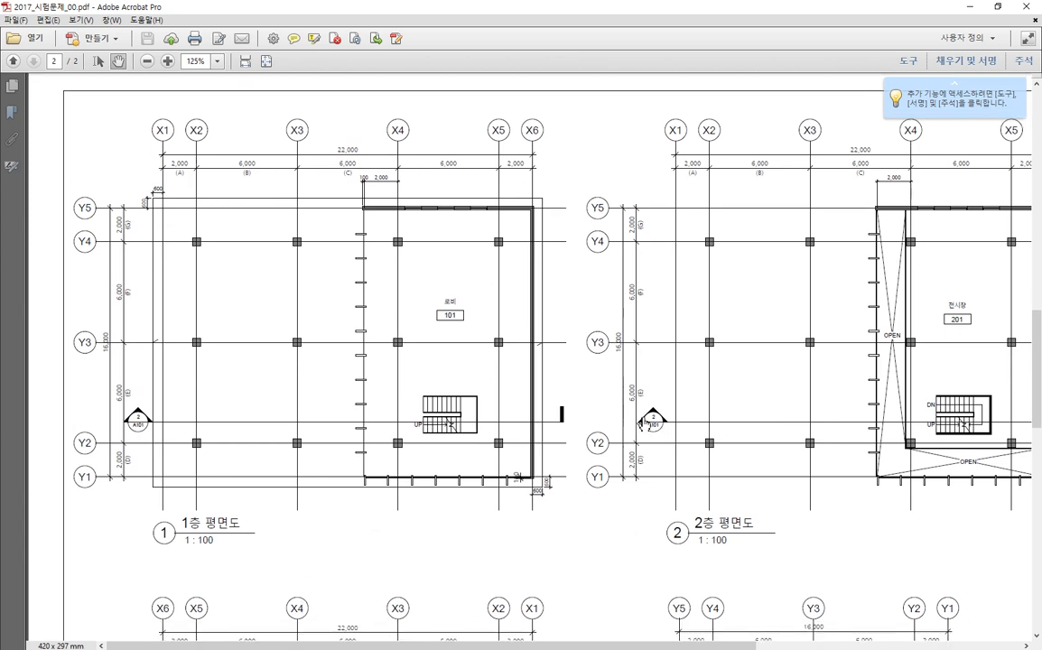
scroll(621, 425, down, 3)
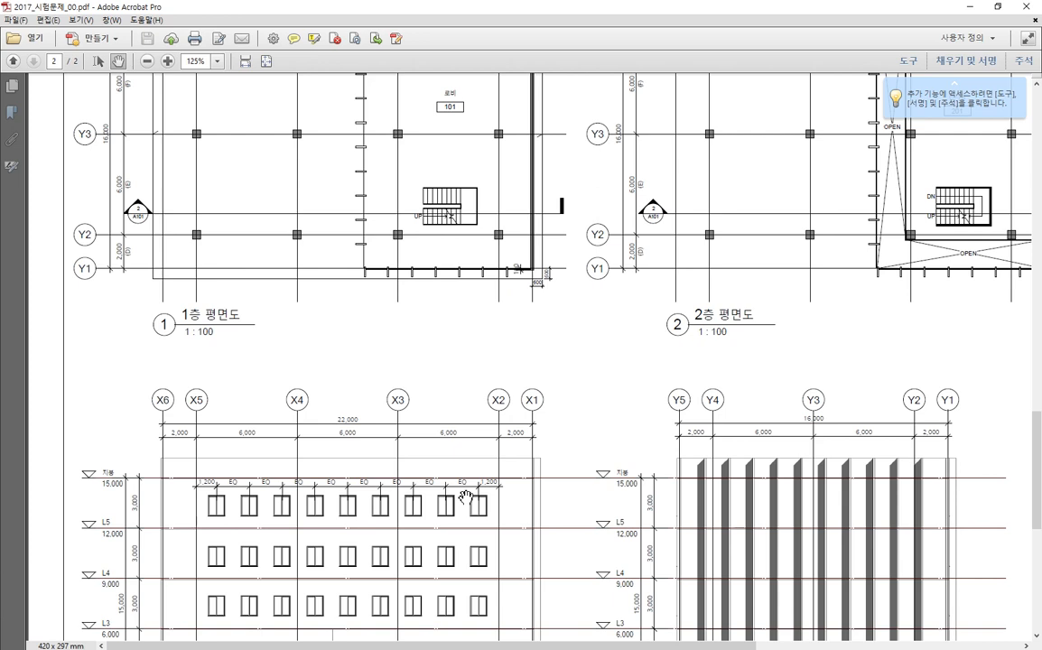
scroll(541, 352, down, 5)
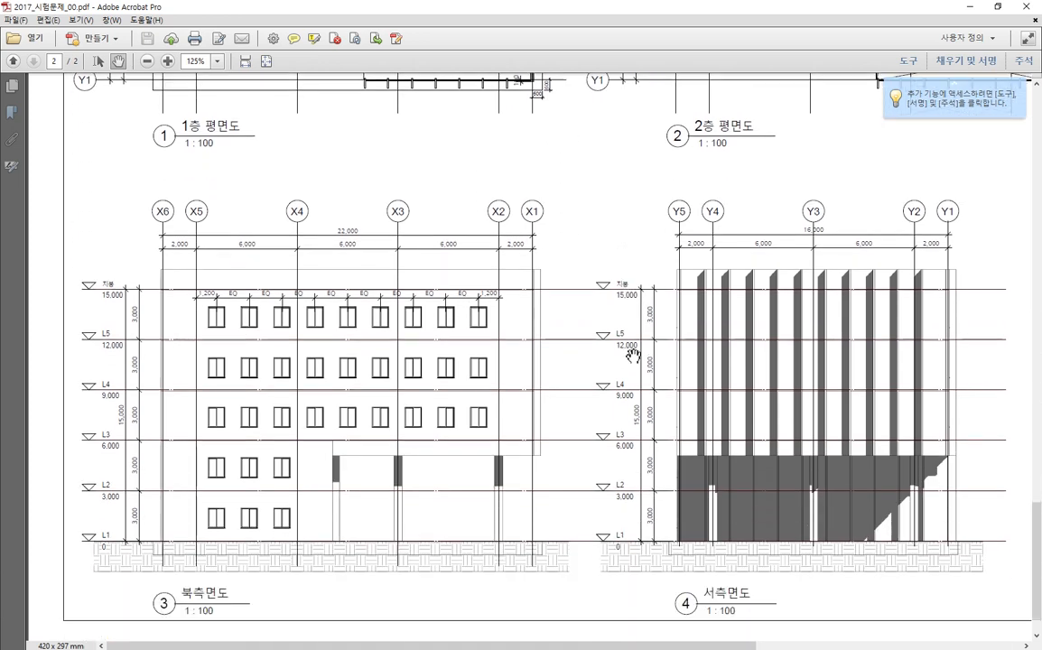
scroll(783, 353, up, 4)
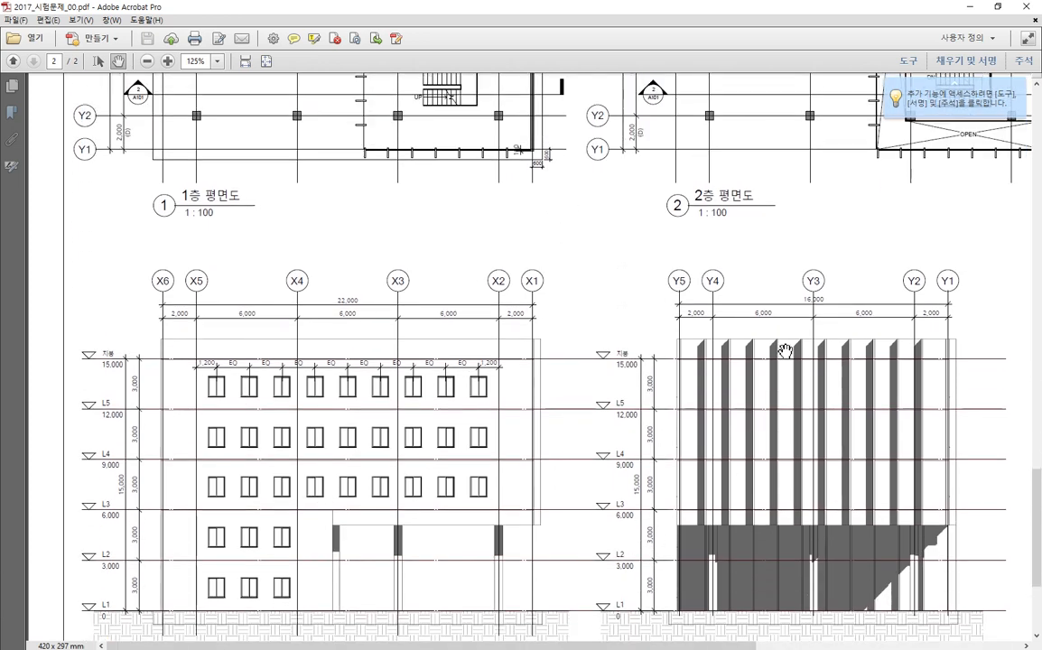
scroll(783, 350, up, 5)
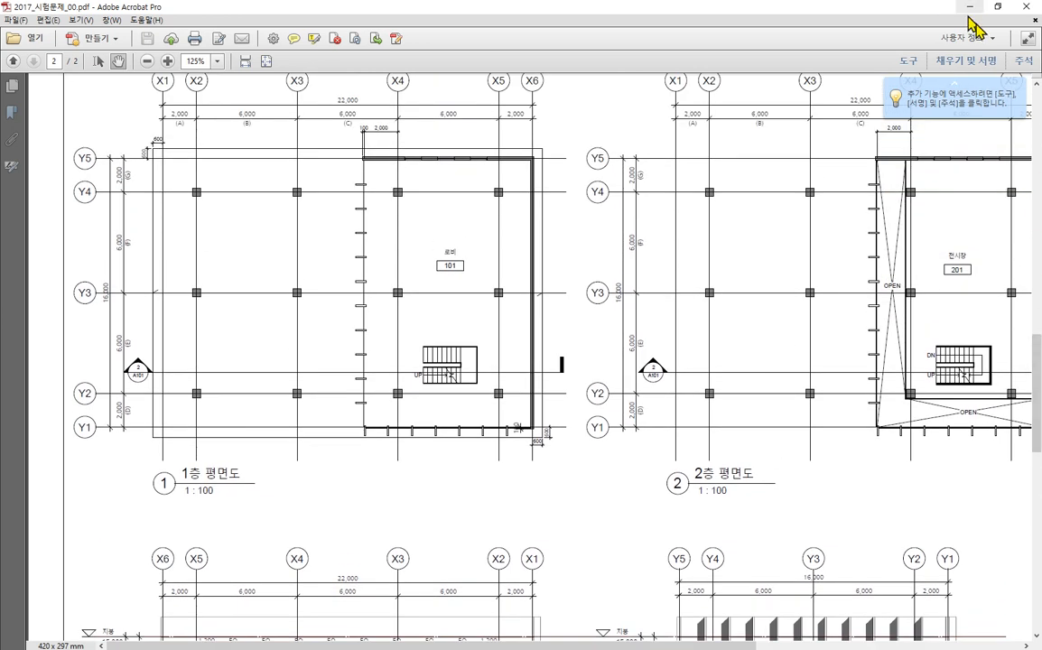
scroll(496, 256, up, 15)
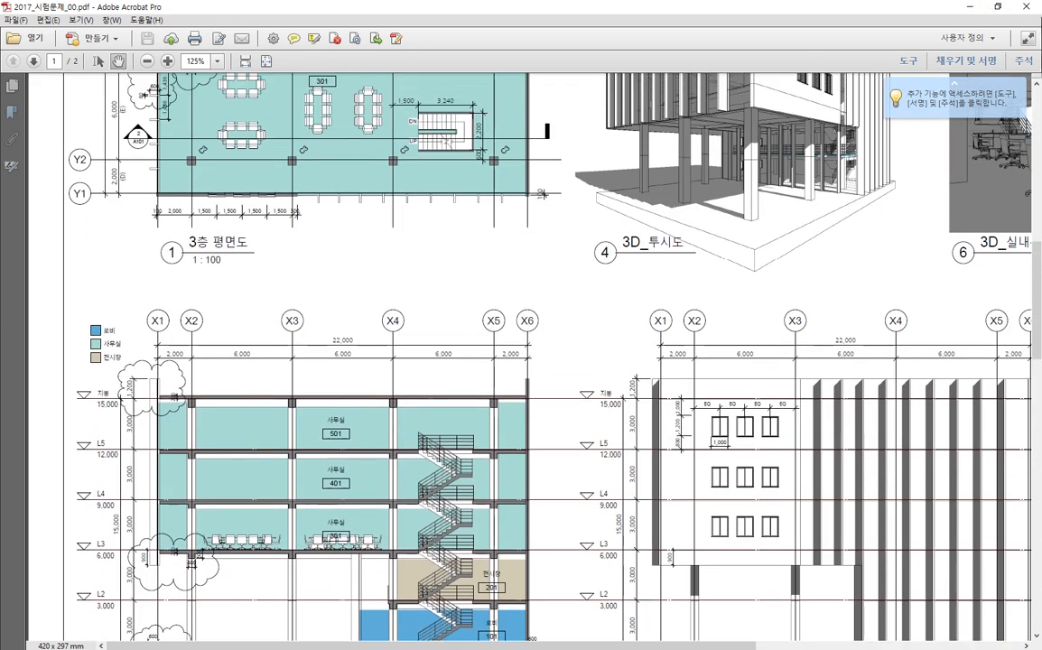
Switch back to Revit, collapse the 구조 평면 view group and open the L3 floor plan
click(975, 7)
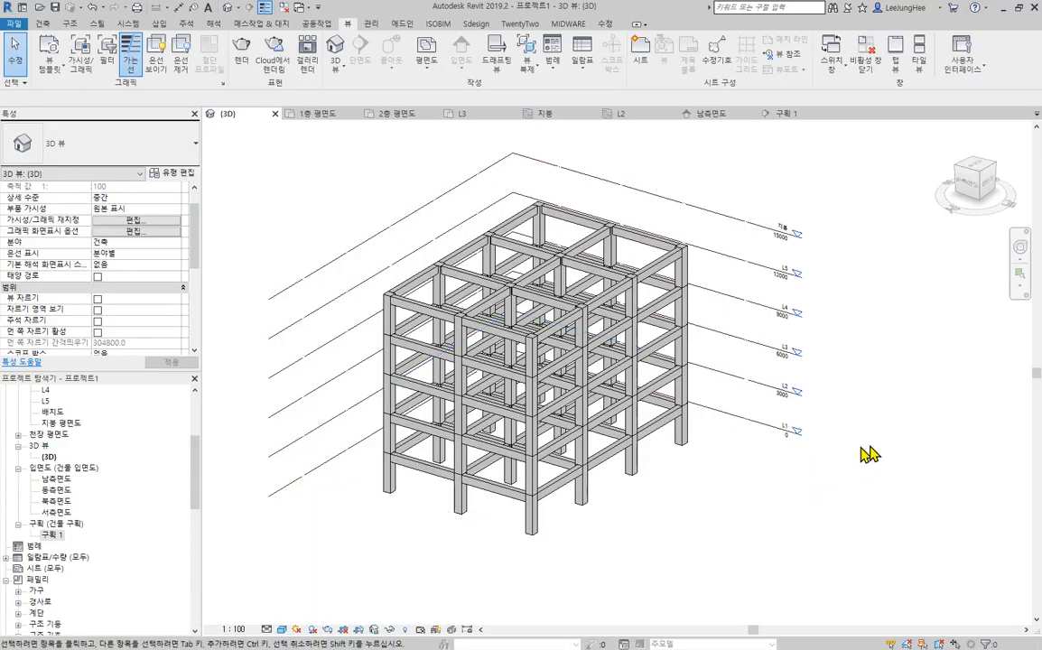
shift+middle_drag(828, 460, 349, 456)
scroll(96, 451, up, 4)
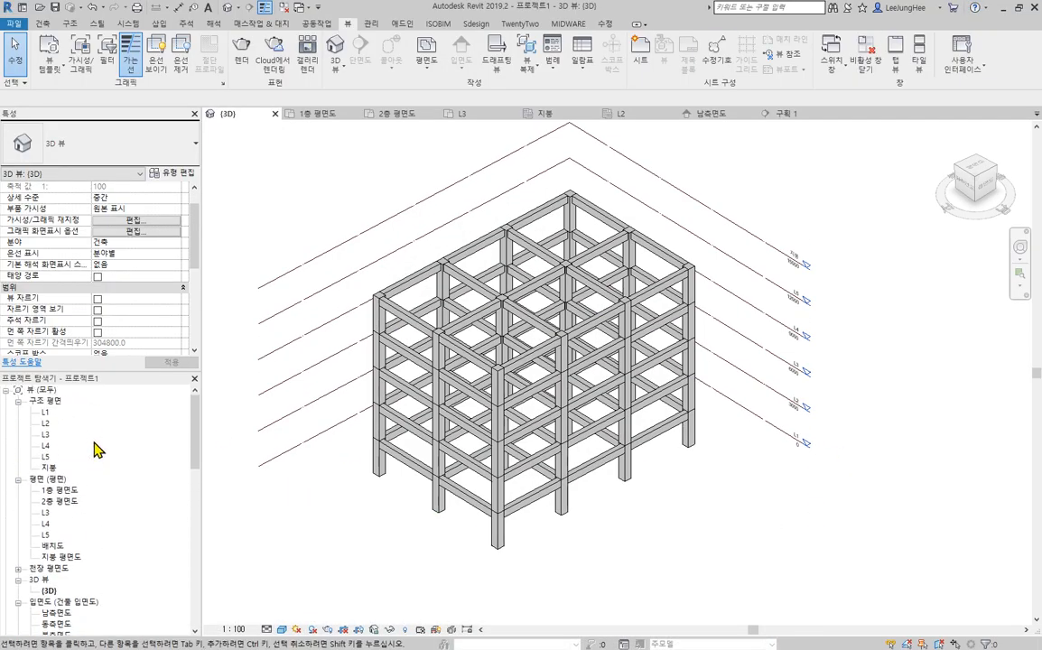
click(18, 403)
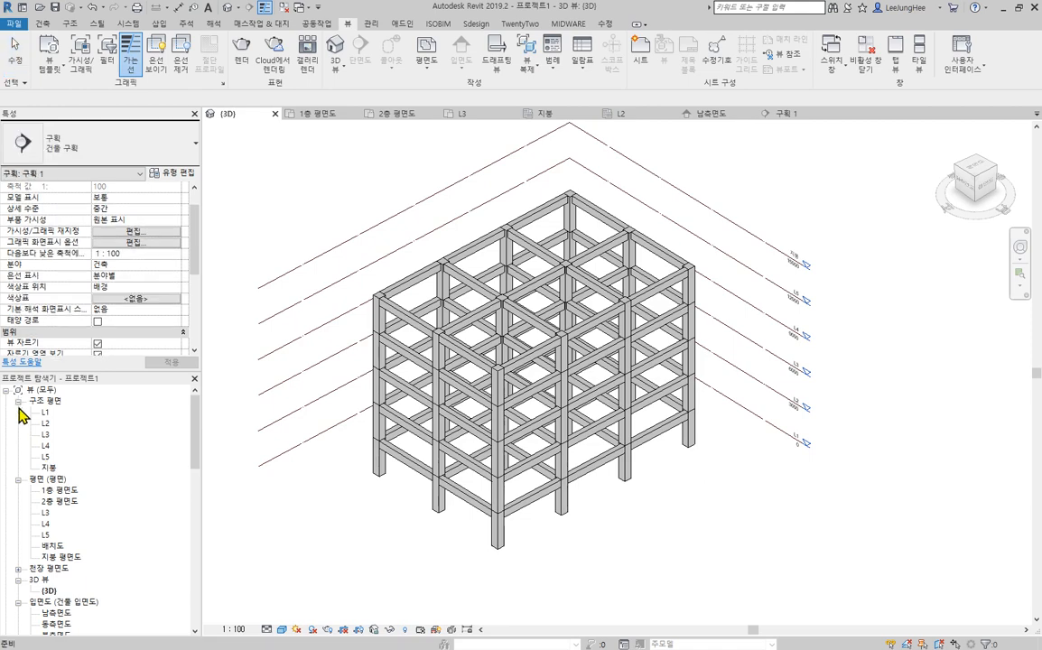
click(18, 400)
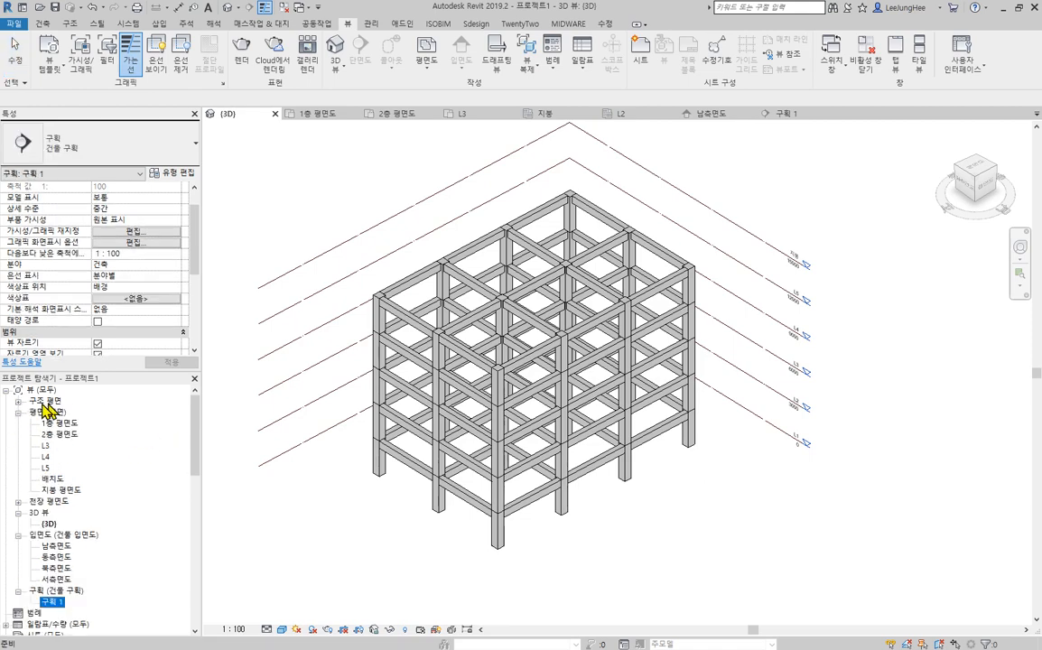
double_click(46, 446)
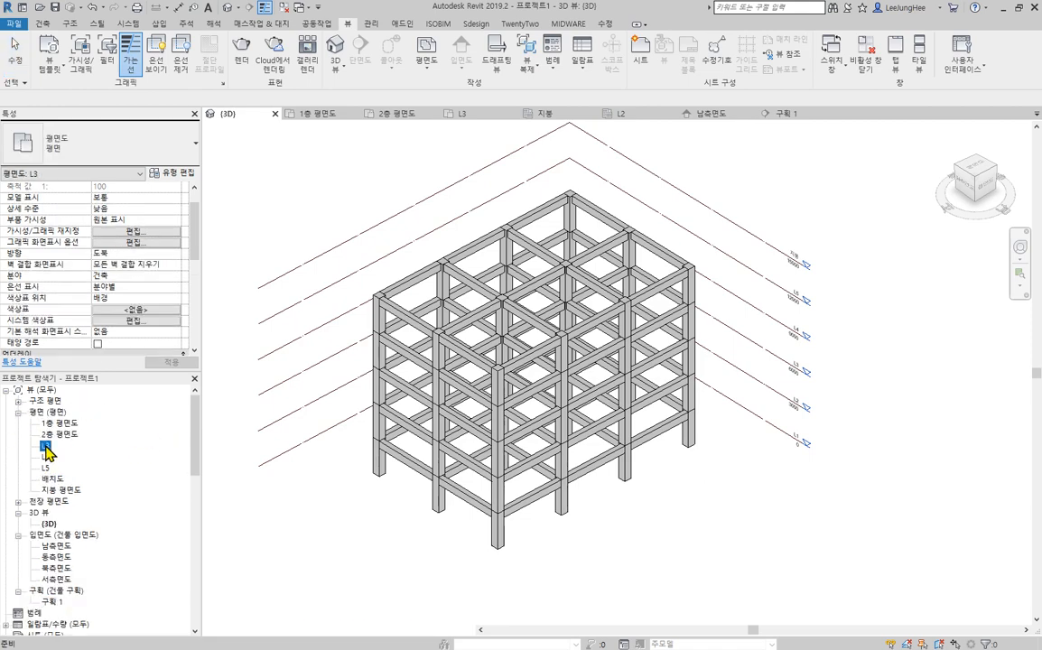
mouse_move(877, 469)
middle_down()
mouse_move(1023, 433)
mouse_move(875, 484)
middle_up()
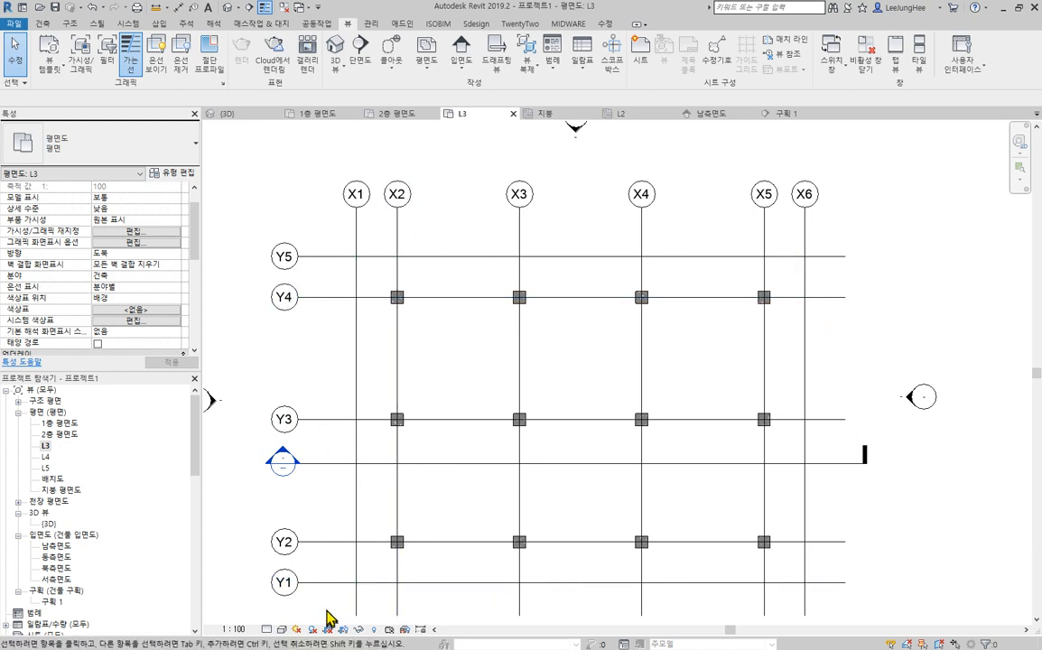
middle_drag(921, 552, 928, 535)
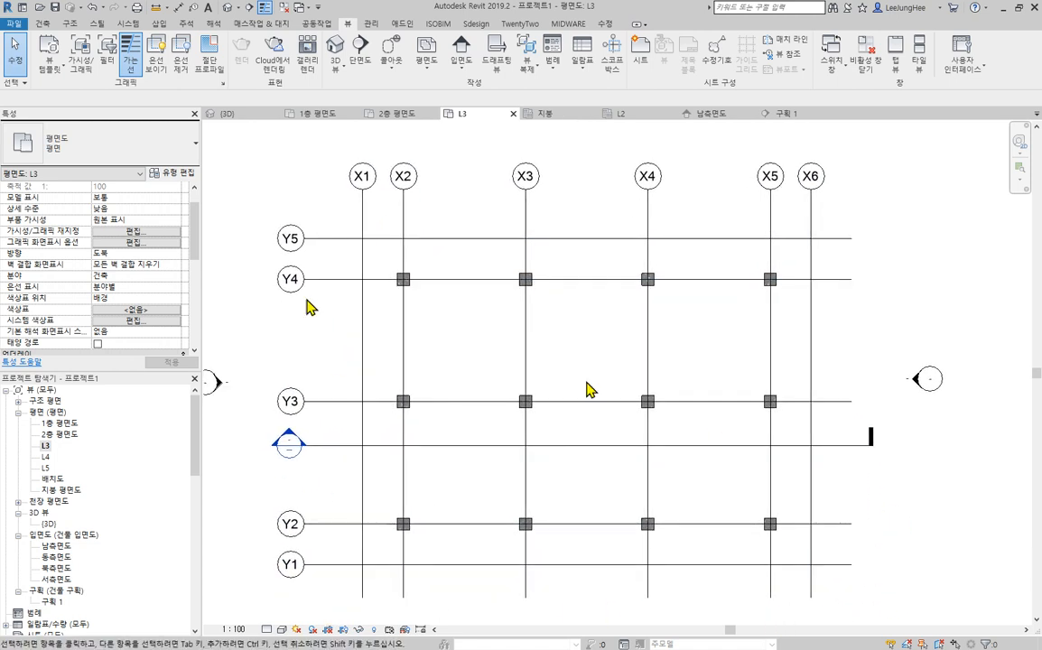
Start a structural wall on the L3 plan and choose the basic wall type 일반 - 200mm
click(73, 24)
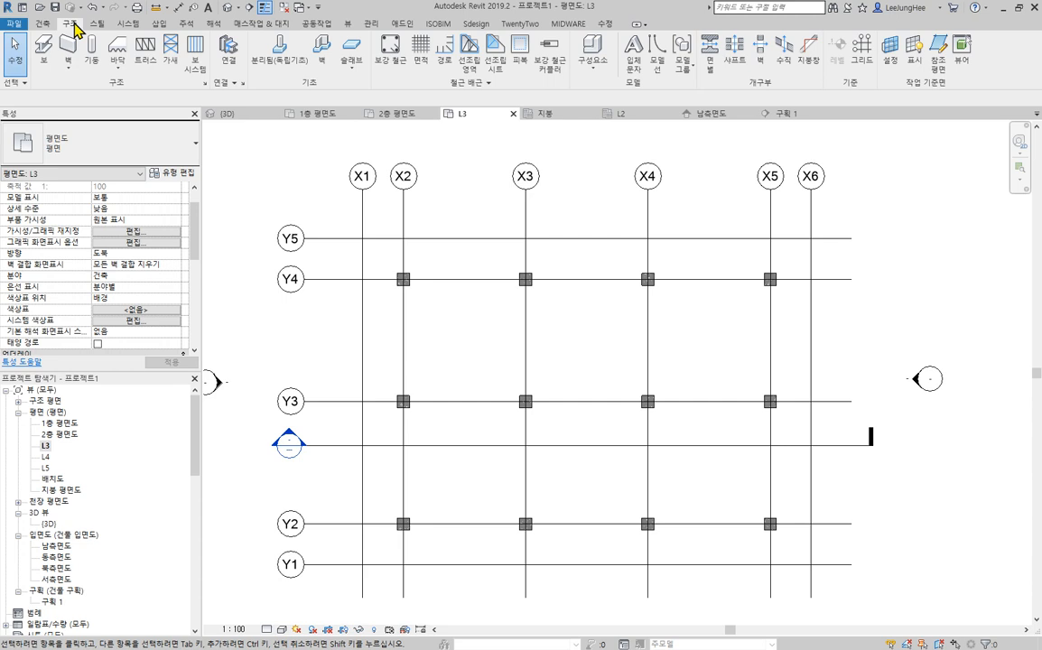
click(69, 73)
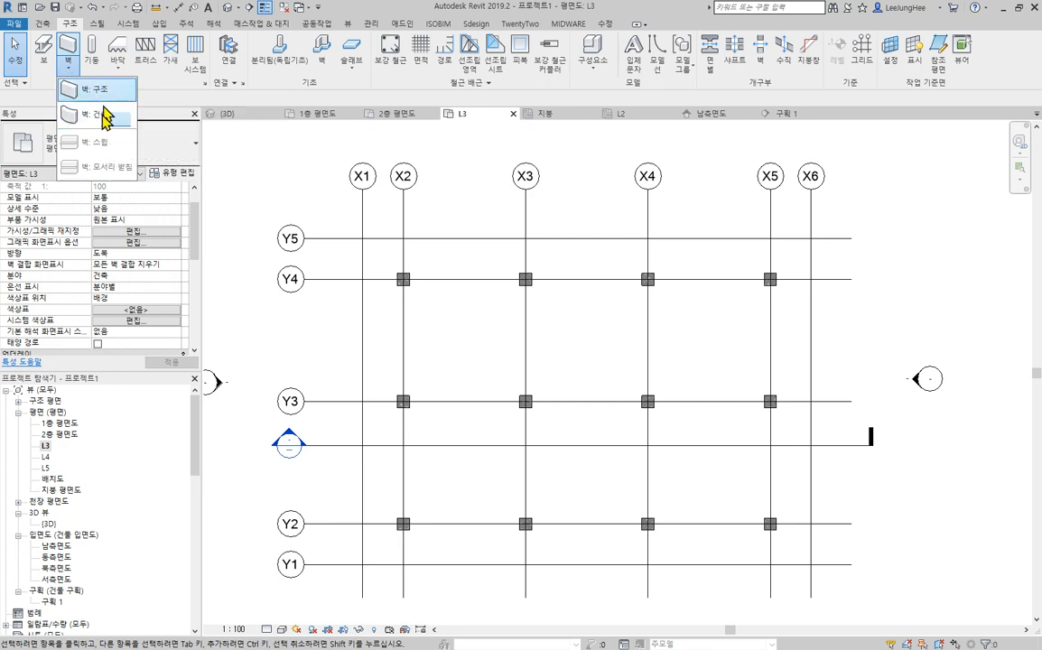
click(93, 94)
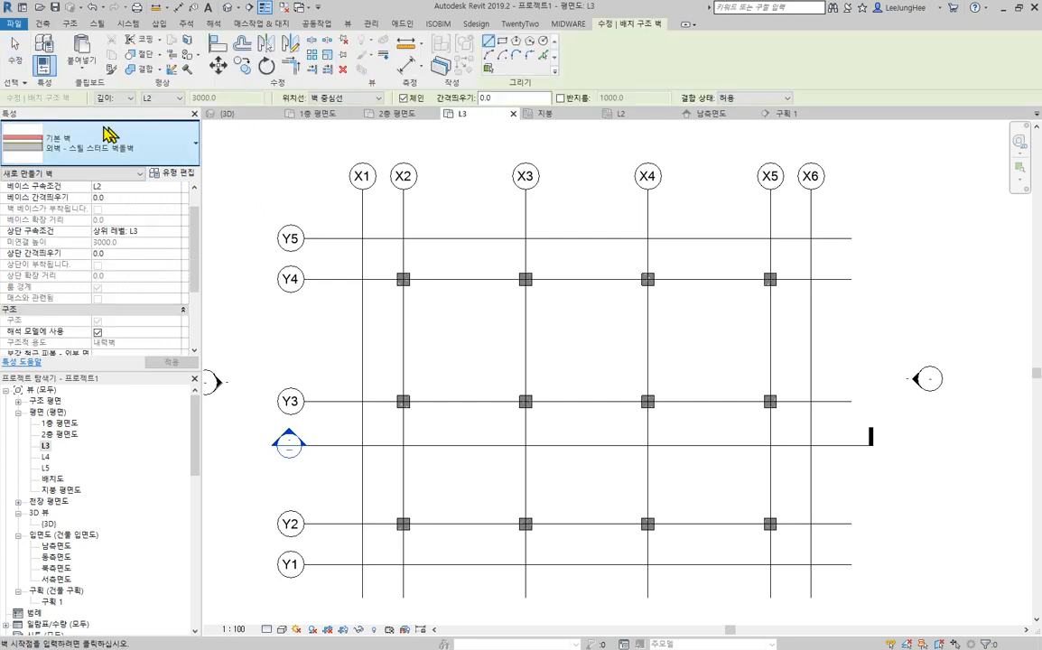
click(158, 143)
drag(199, 383, 185, 280)
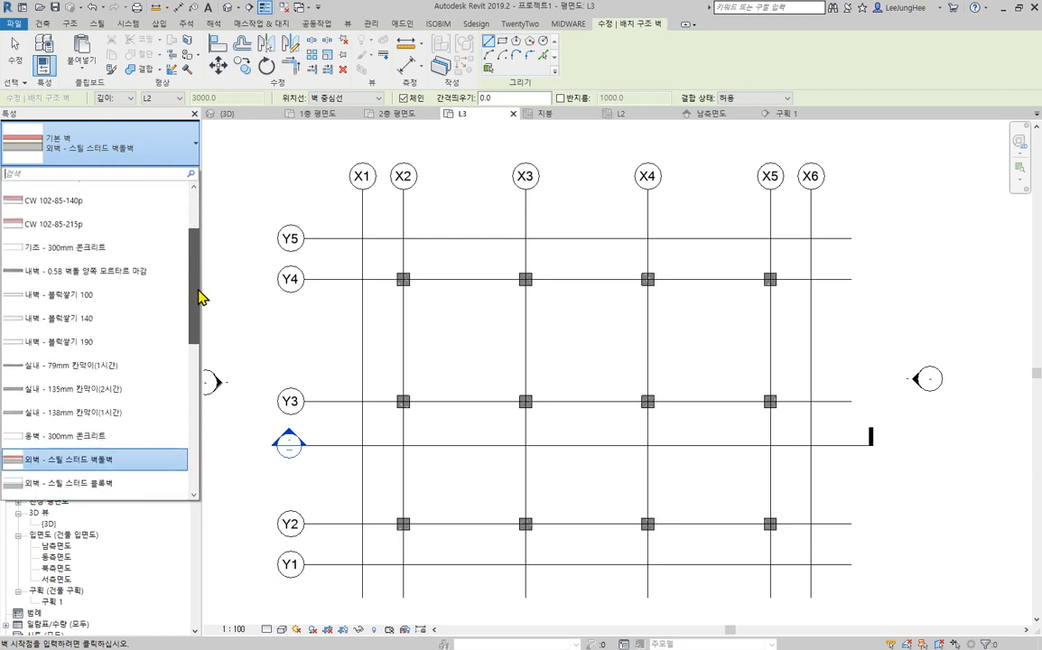
drag(199, 298, 178, 308)
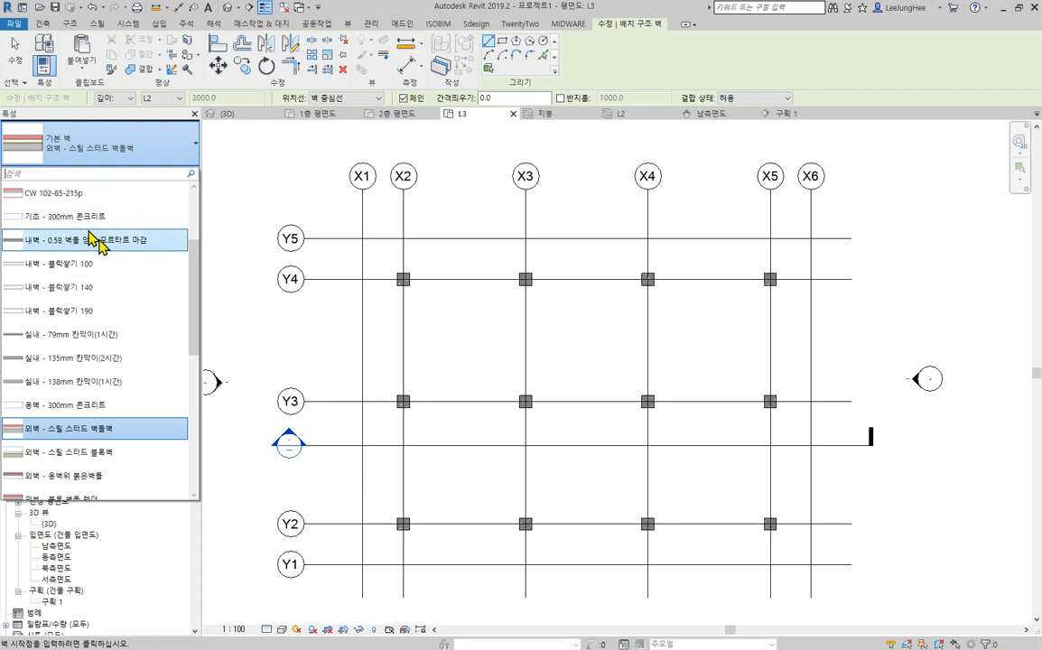
scroll(158, 340, down, 7)
scroll(158, 339, down, 5)
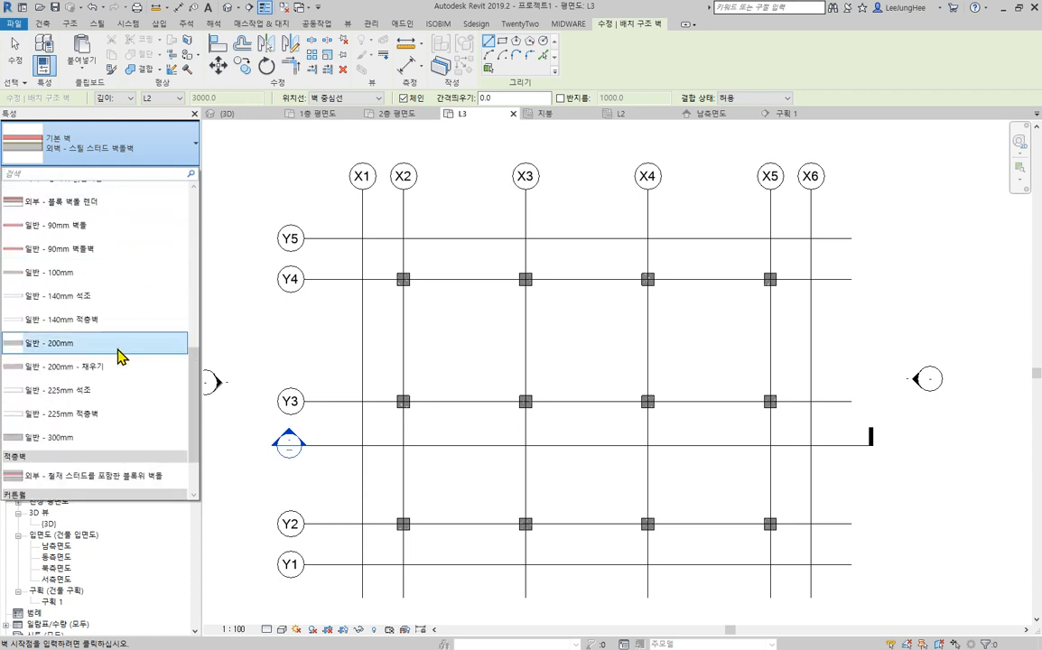
click(49, 343)
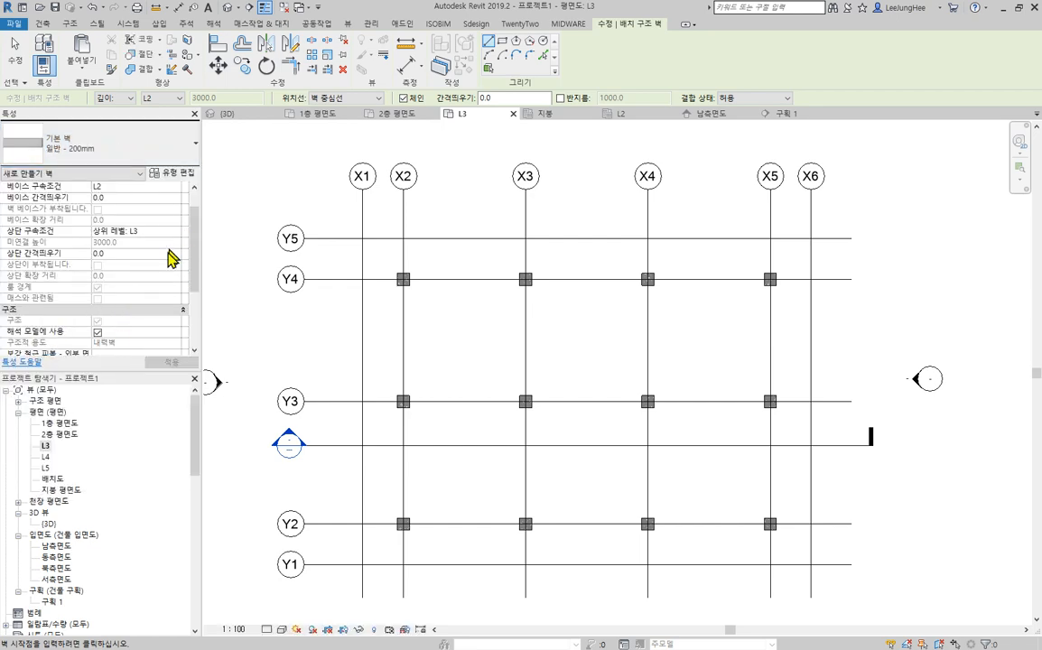
Duplicate the 일반 - 200mm wall type under the name C200
click(176, 172)
drag(650, 106, 656, 139)
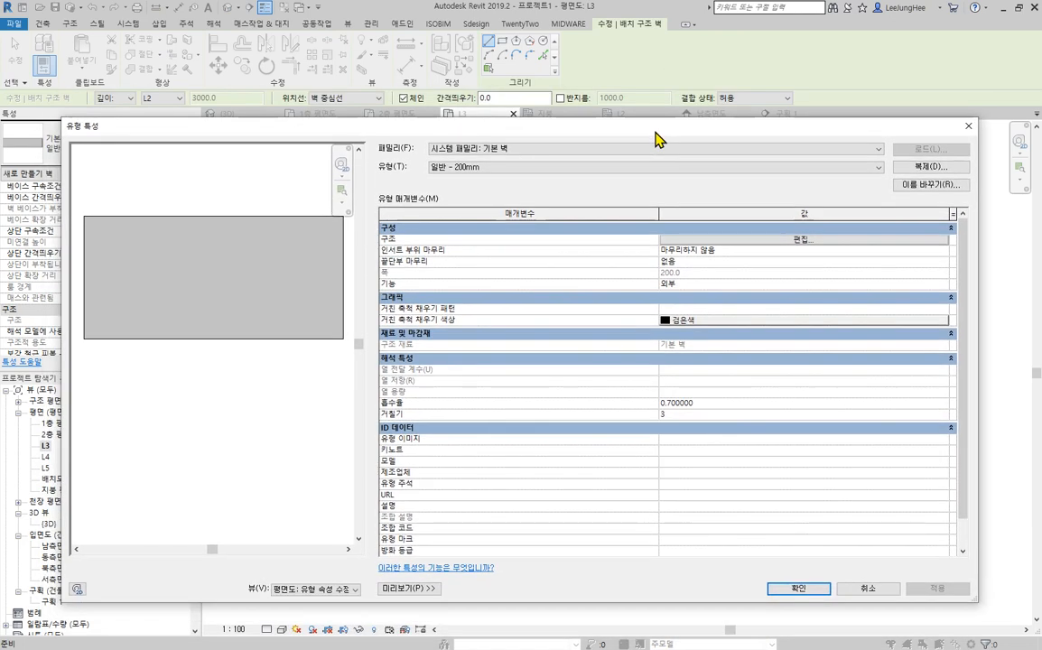
click(948, 168)
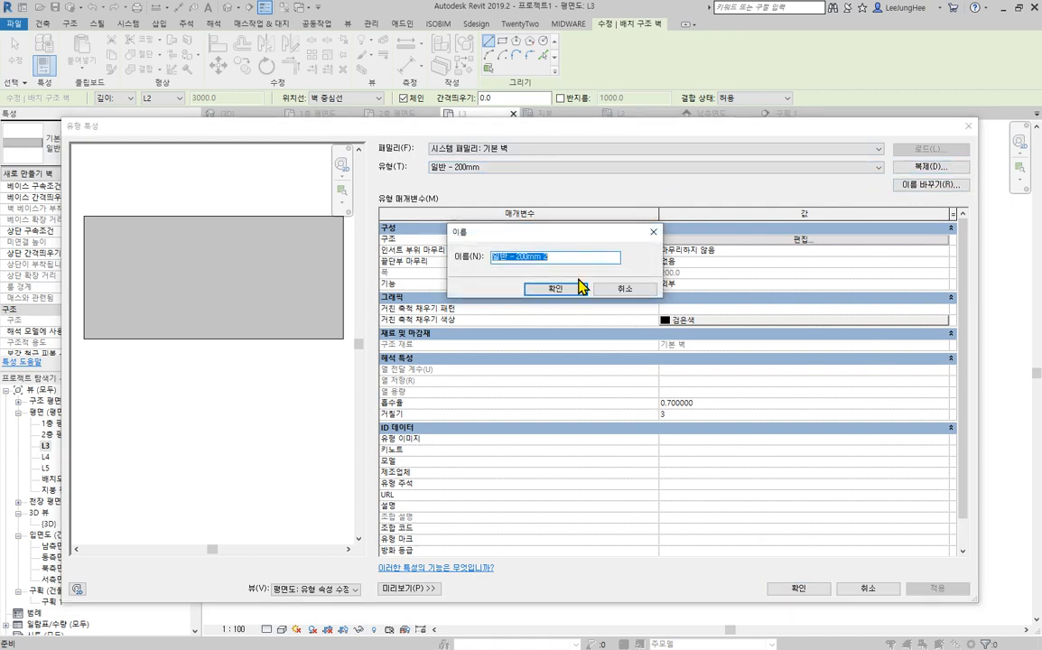
text(C200)
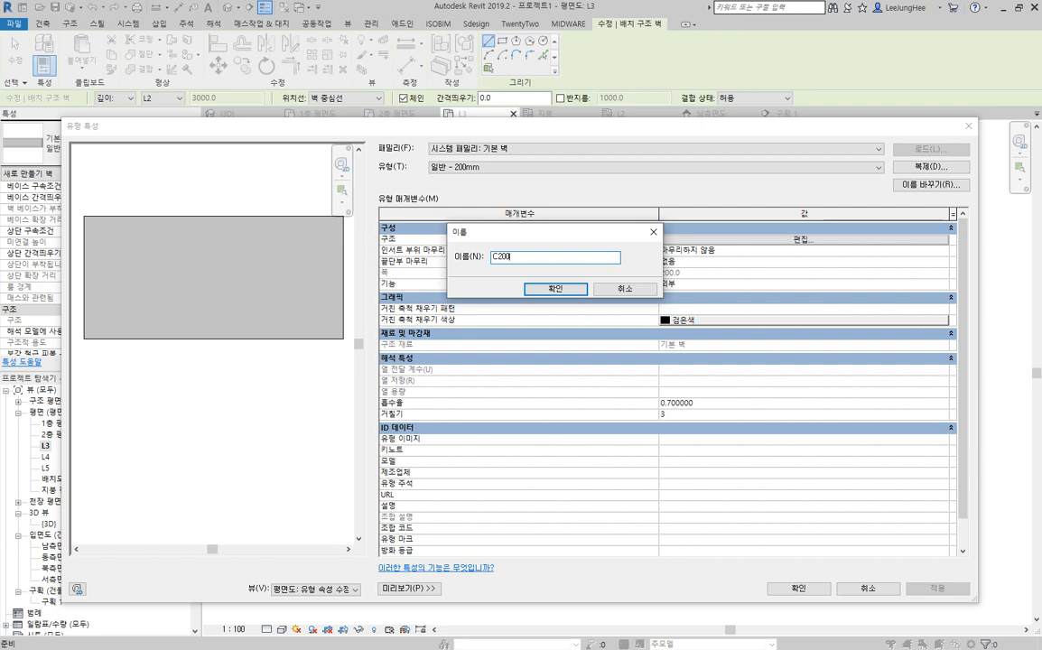
click(576, 289)
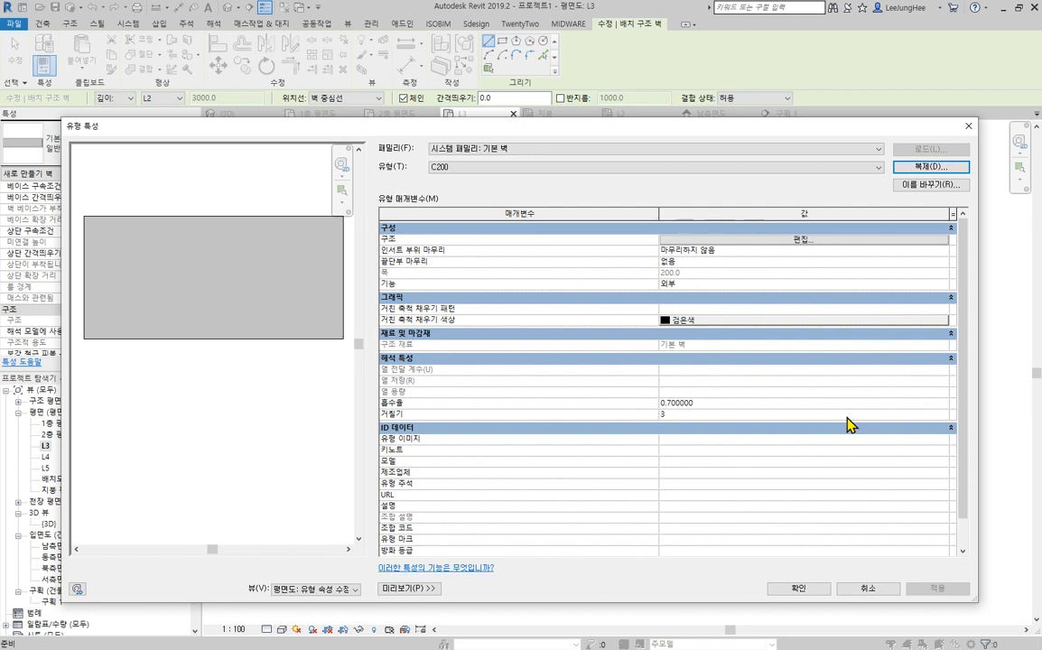
Assign the material 콘크리트 - 현장타설 콘크리트 to the C200 type's structure layer and accept the type properties
click(686, 272)
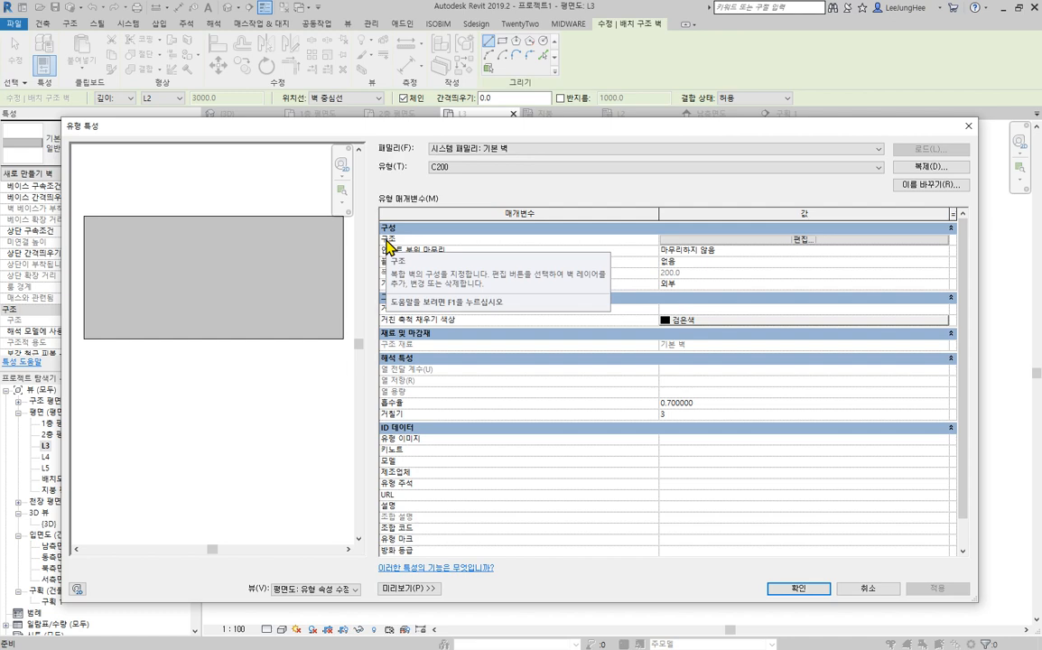
click(816, 241)
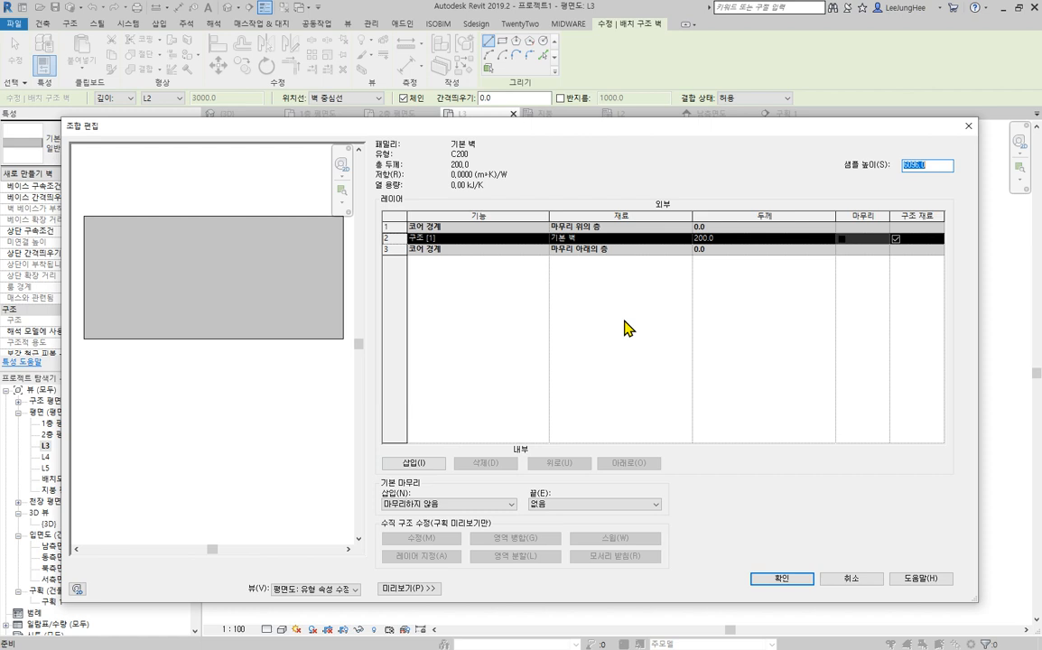
click(747, 238)
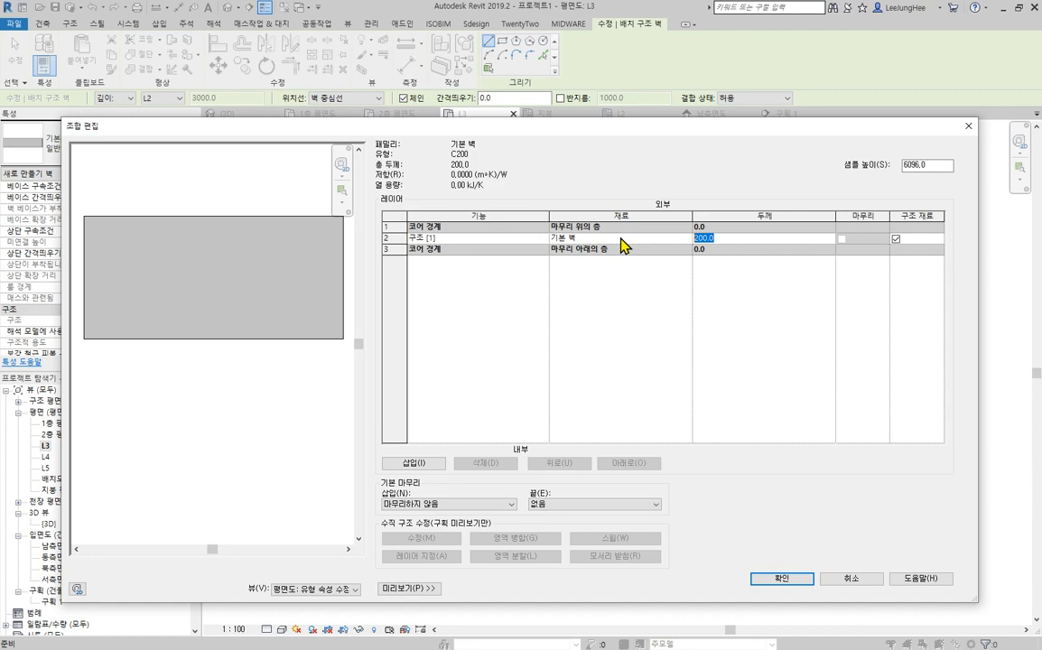
key(shift+Tab)
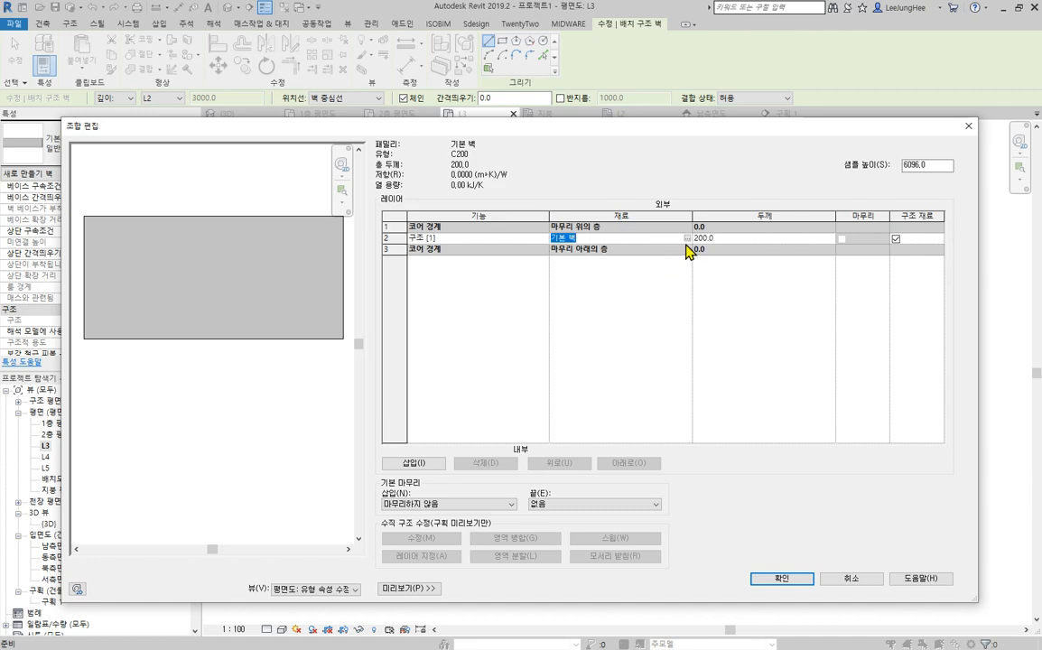
click(687, 239)
scroll(226, 404, down, 20)
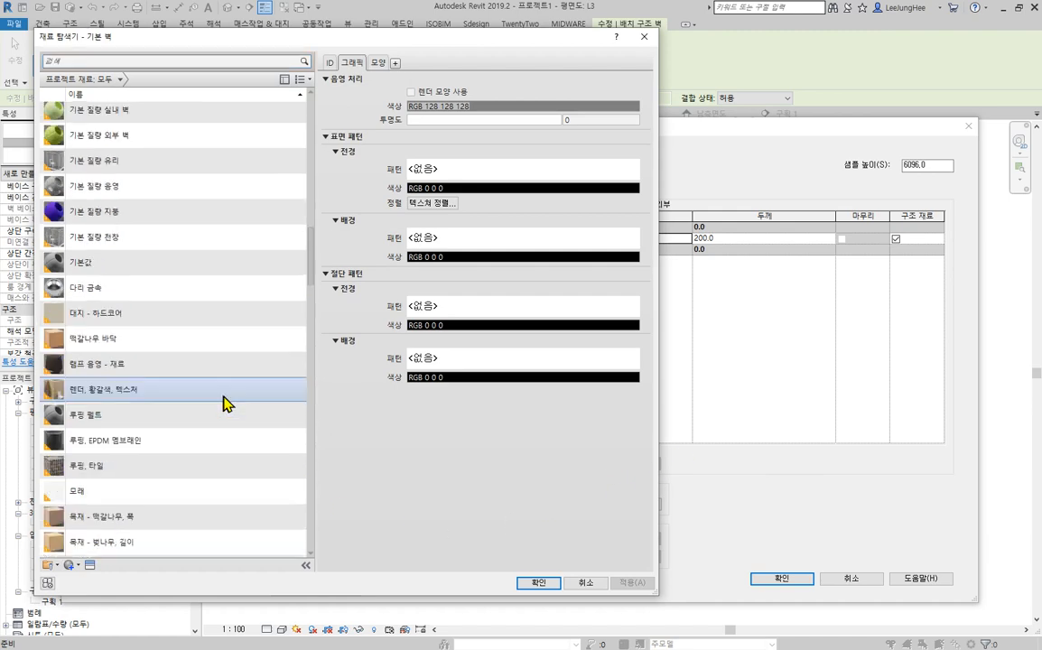
scroll(233, 405, down, 6)
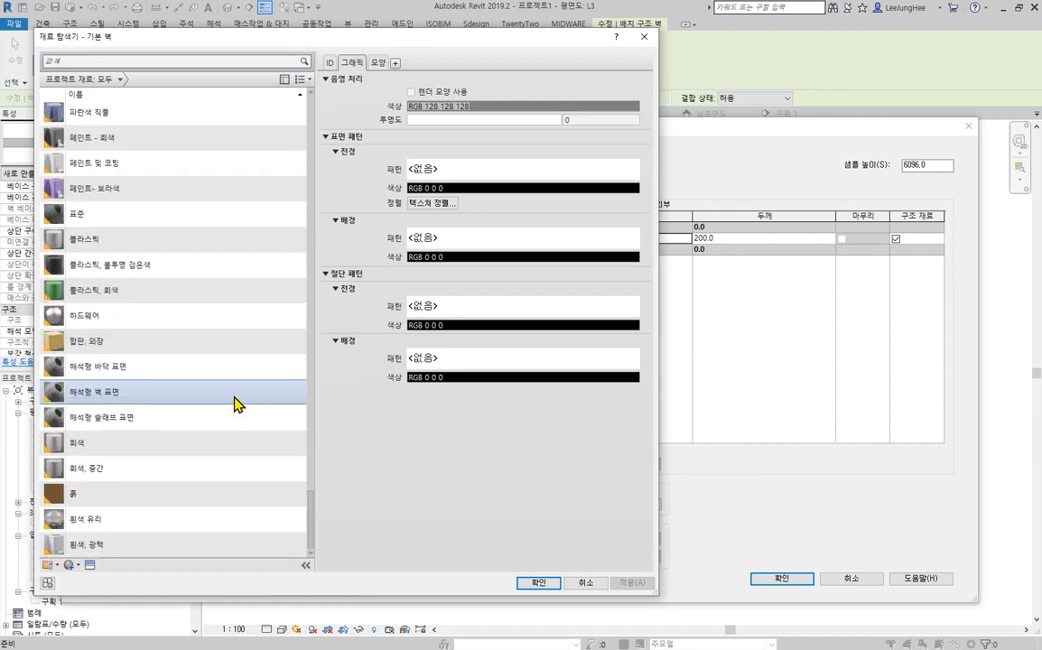
scroll(234, 405, up, 5)
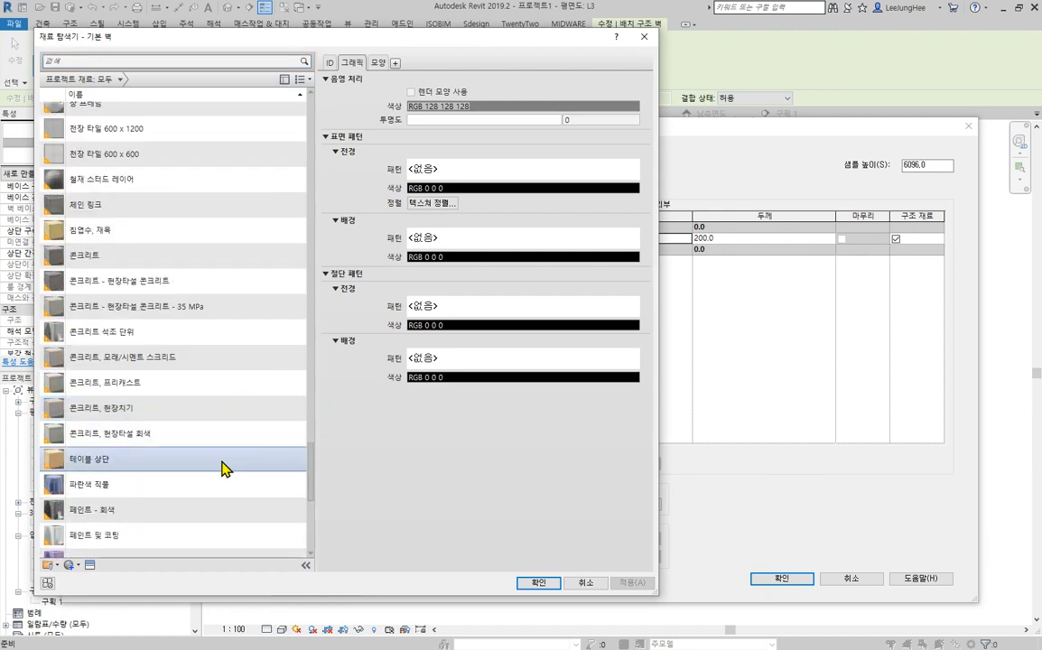
click(154, 290)
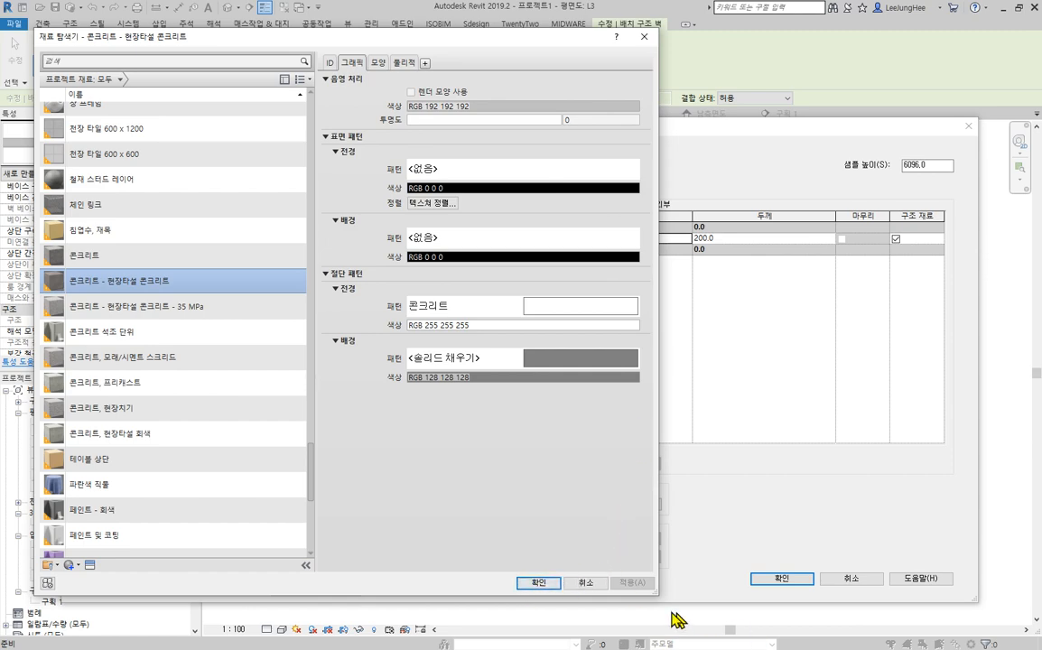
click(540, 582)
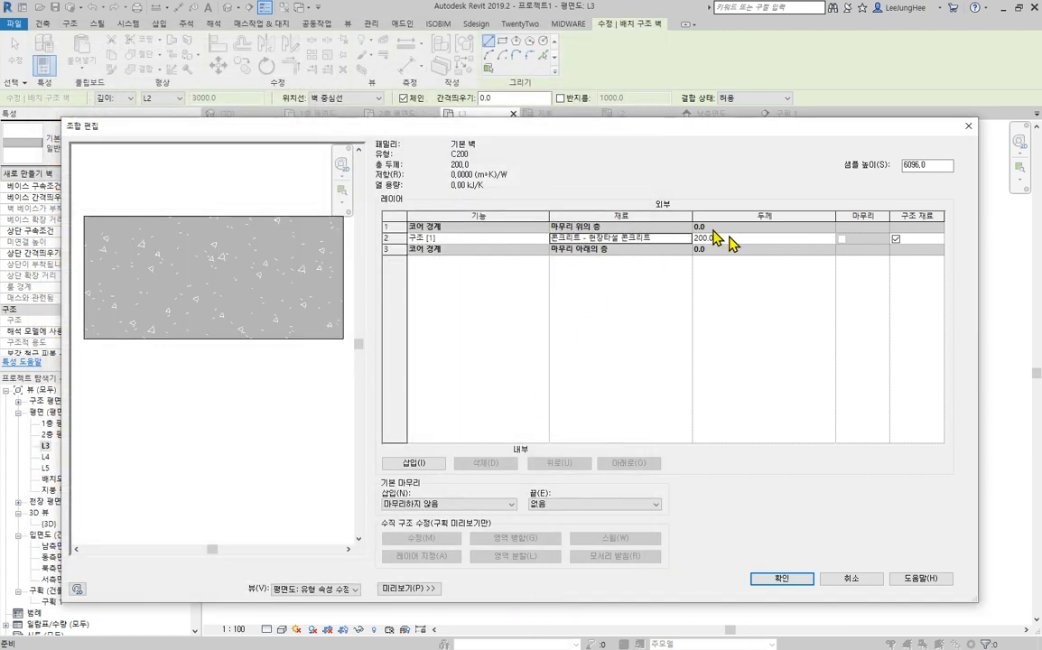
click(782, 579)
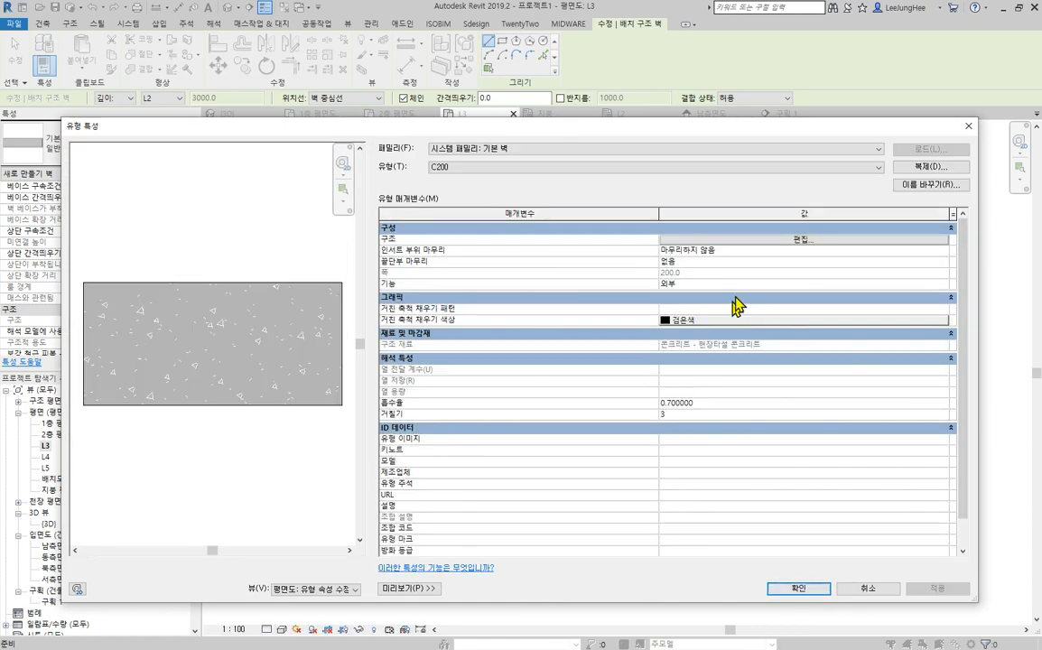
click(778, 588)
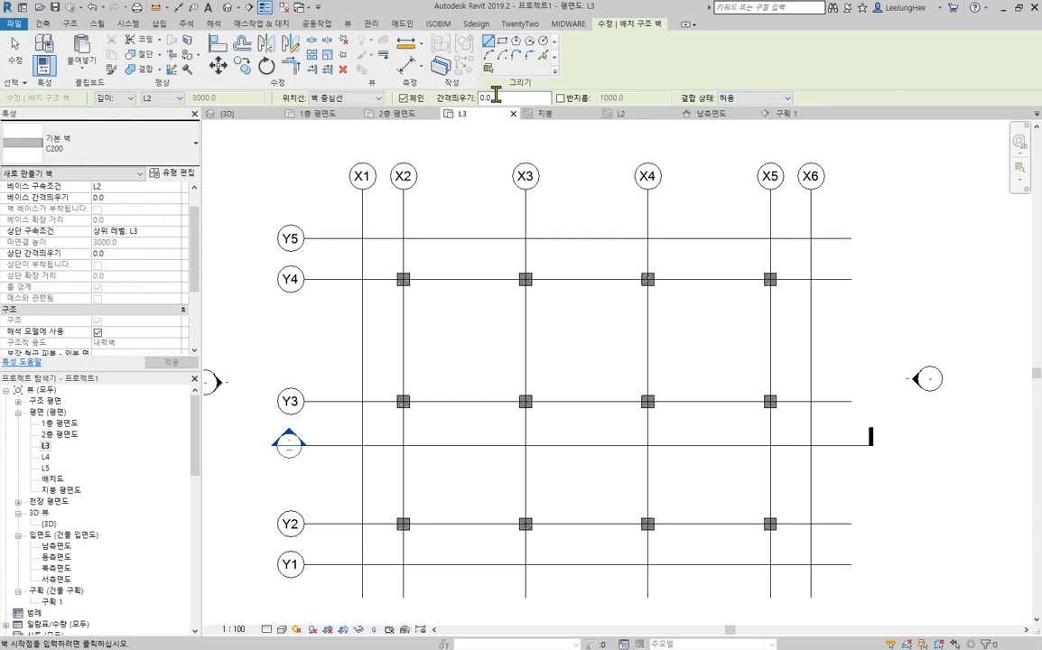
Set the new wall to be placed by height (높이) from L3 up to level L4
click(132, 100)
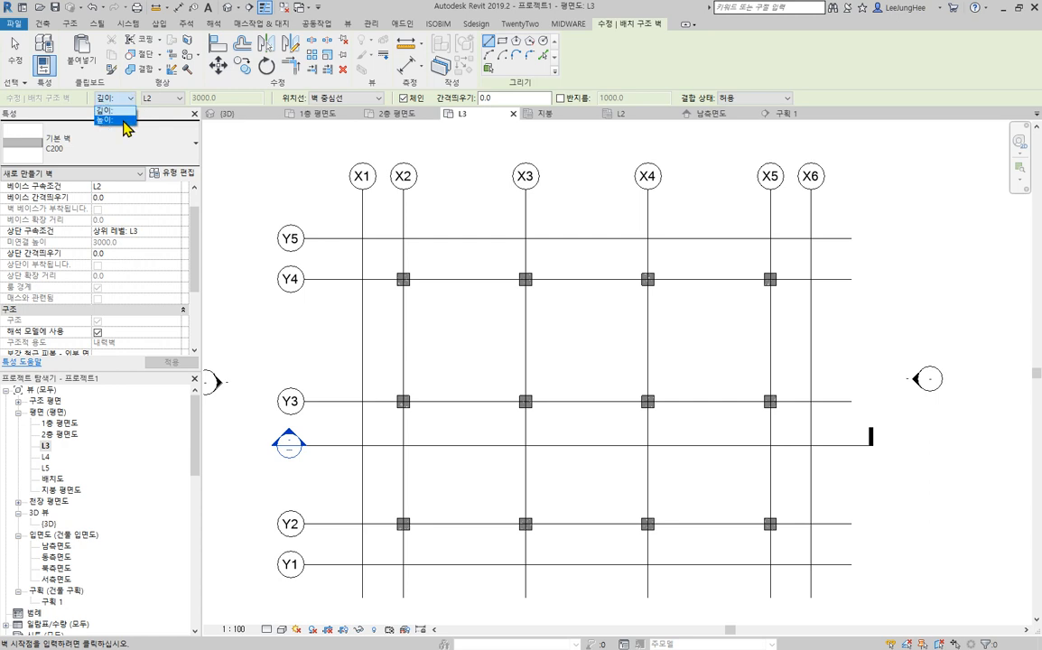
click(125, 120)
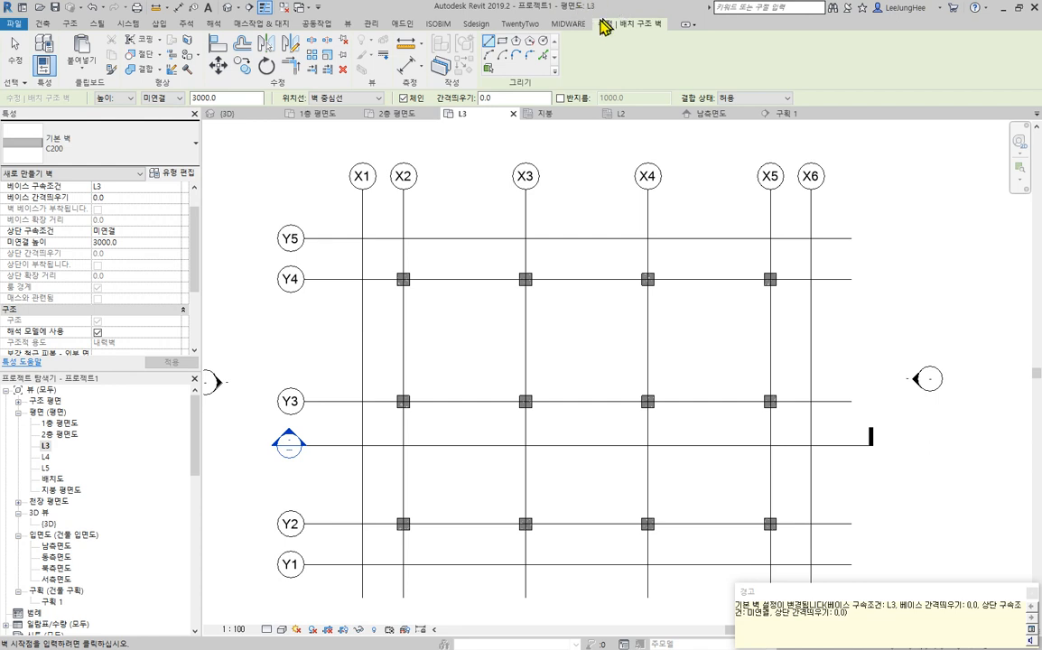
click(179, 97)
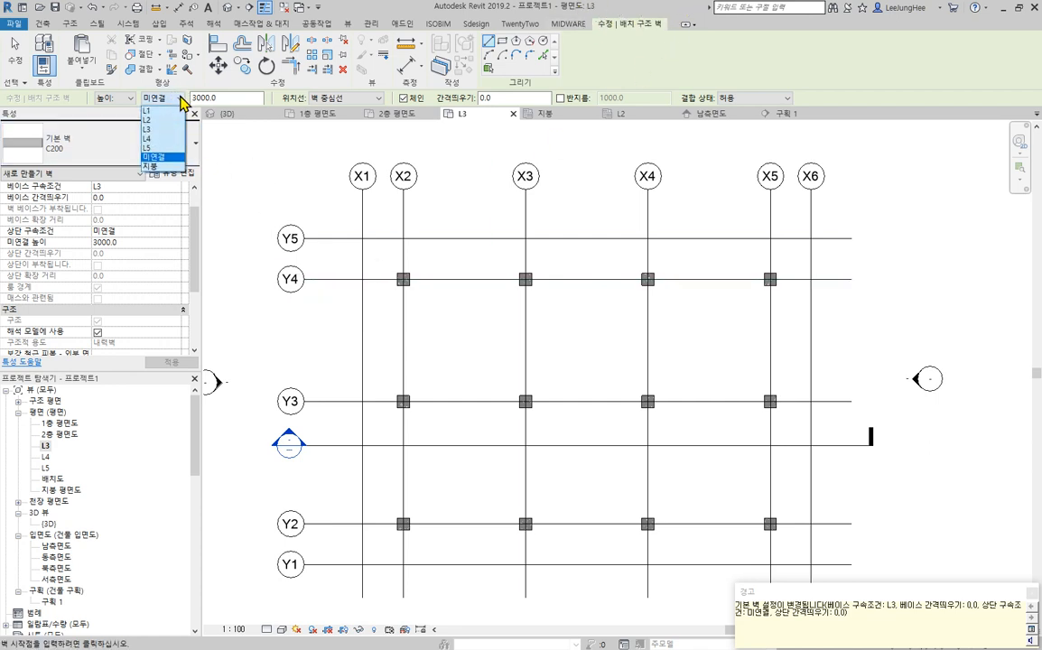
click(156, 139)
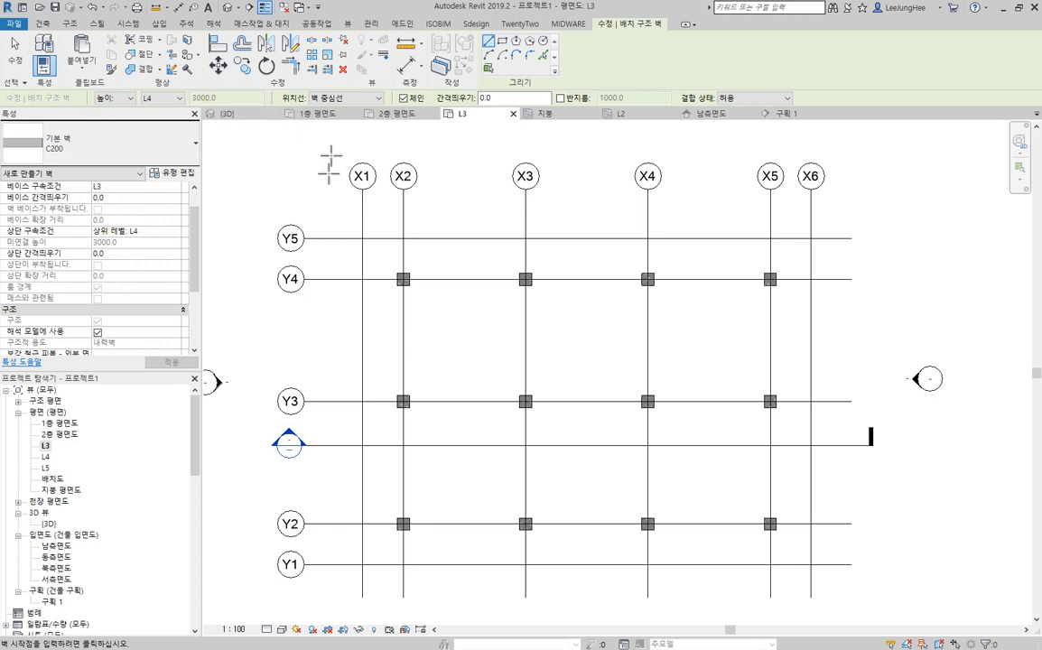
click(382, 98)
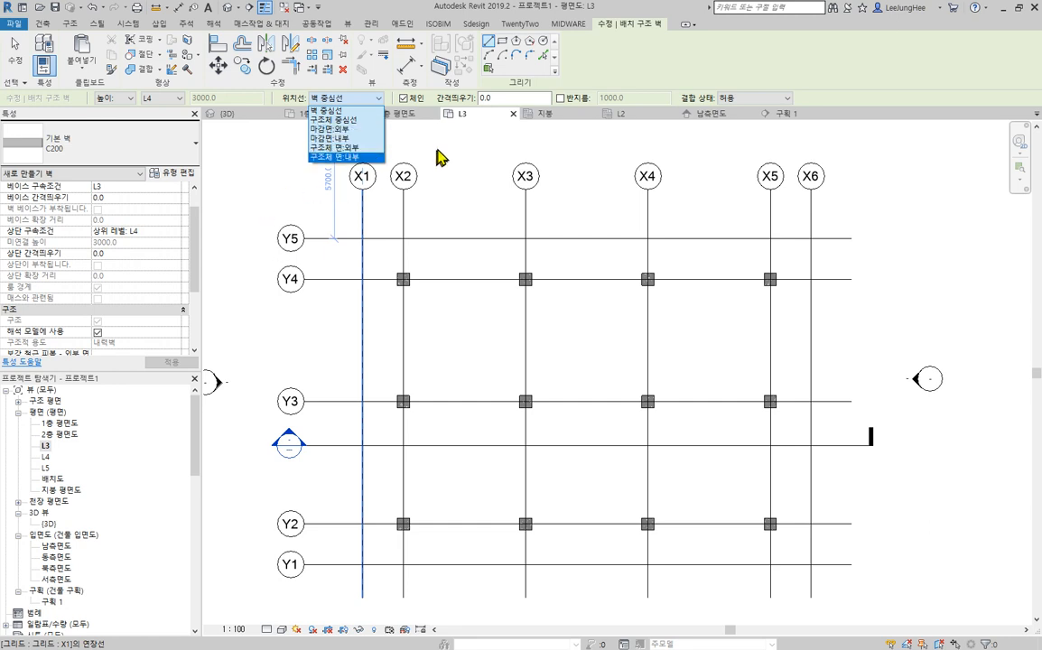
click(748, 68)
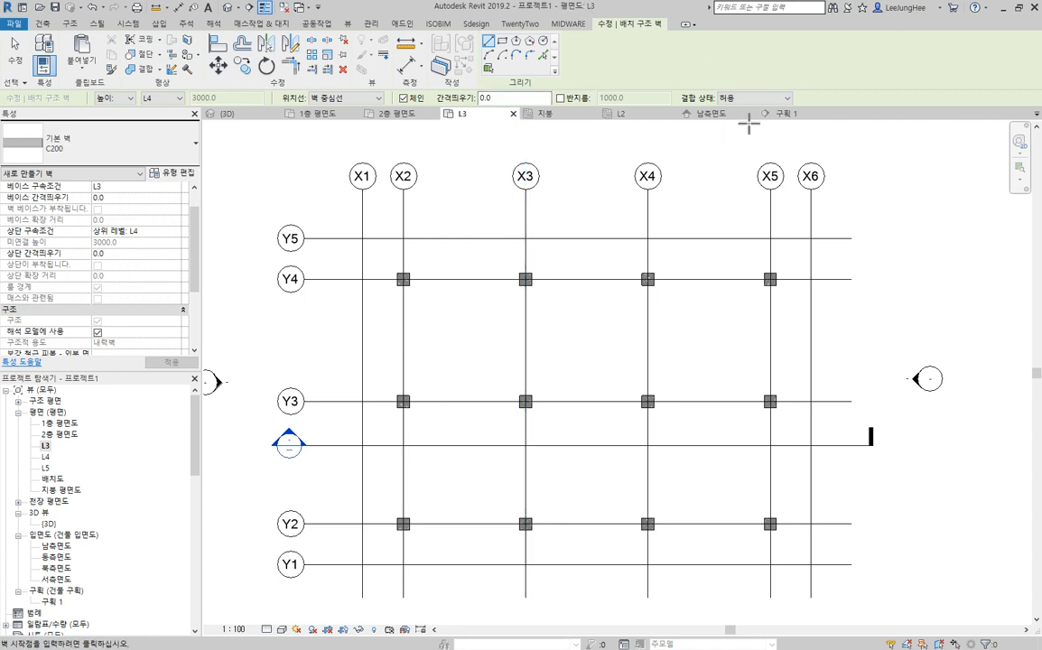
click(790, 99)
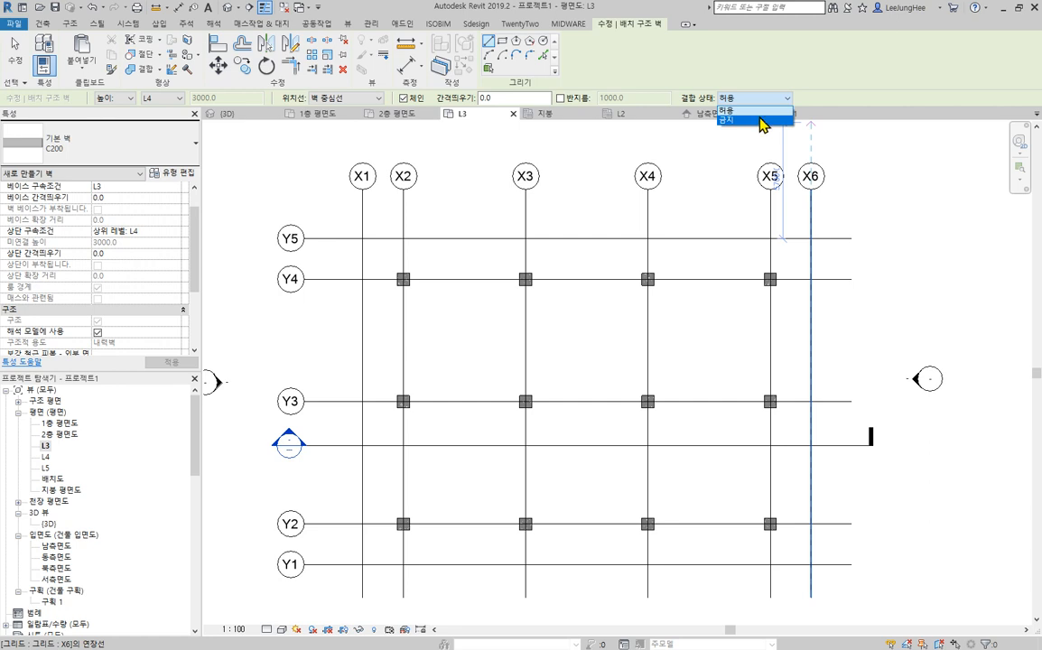
click(752, 79)
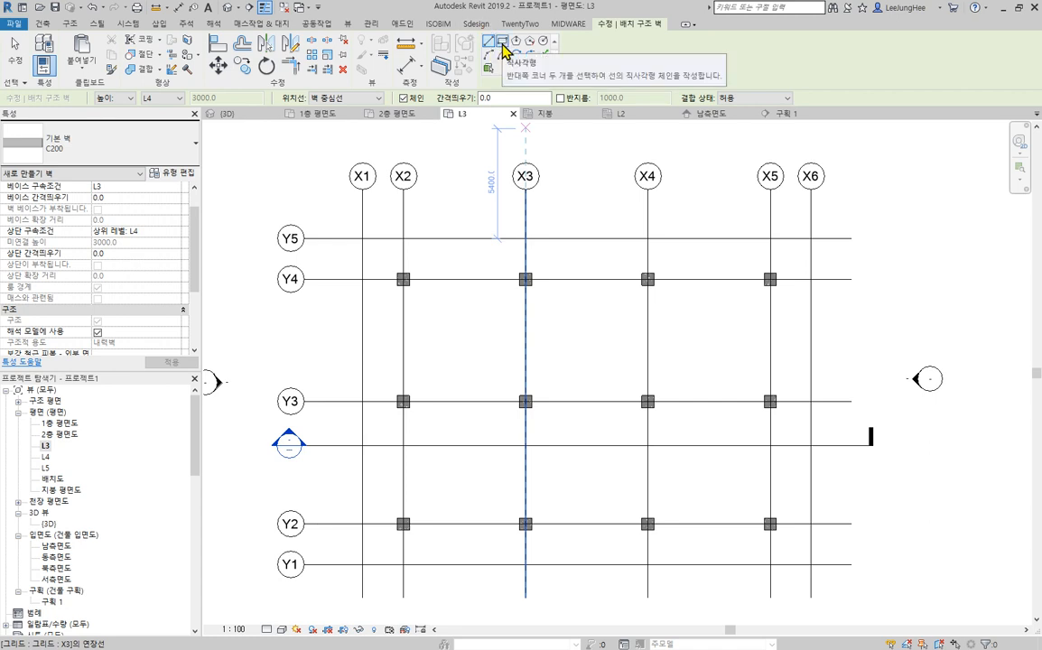
Draw a rectangular loop of C200 walls from grid intersection X1/Y5 to X6/Y1, and end the wall command
click(502, 41)
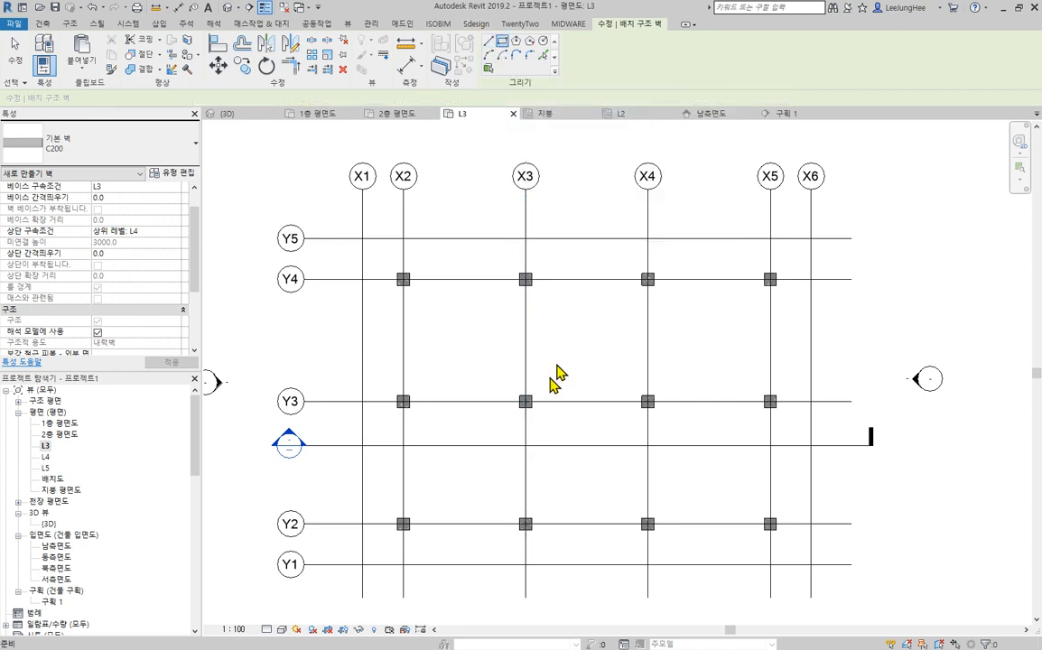
click(362, 238)
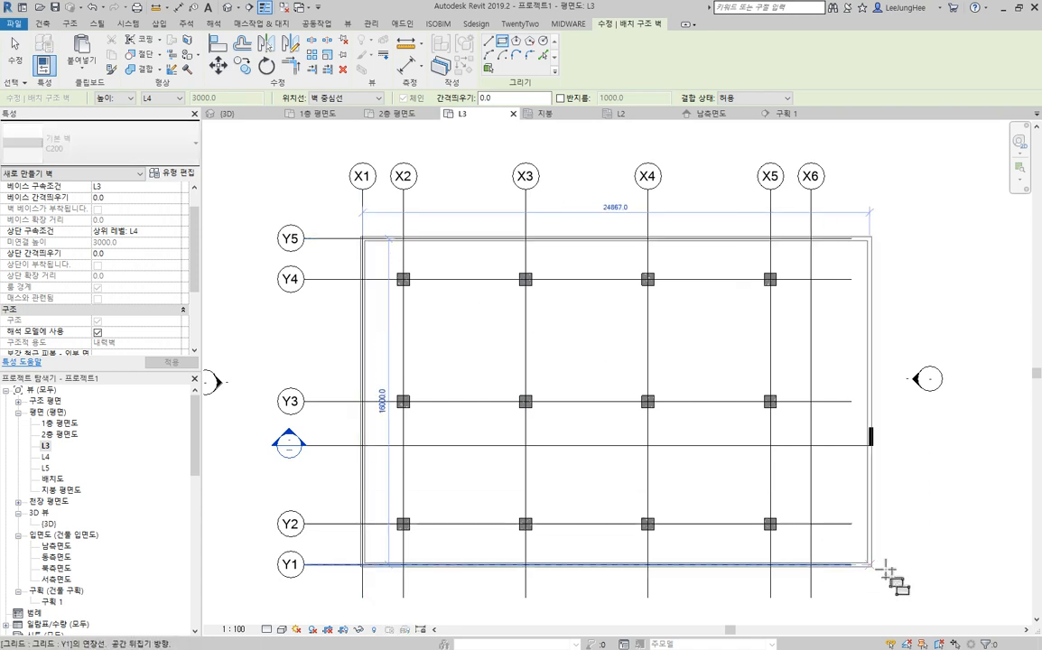
click(810, 564)
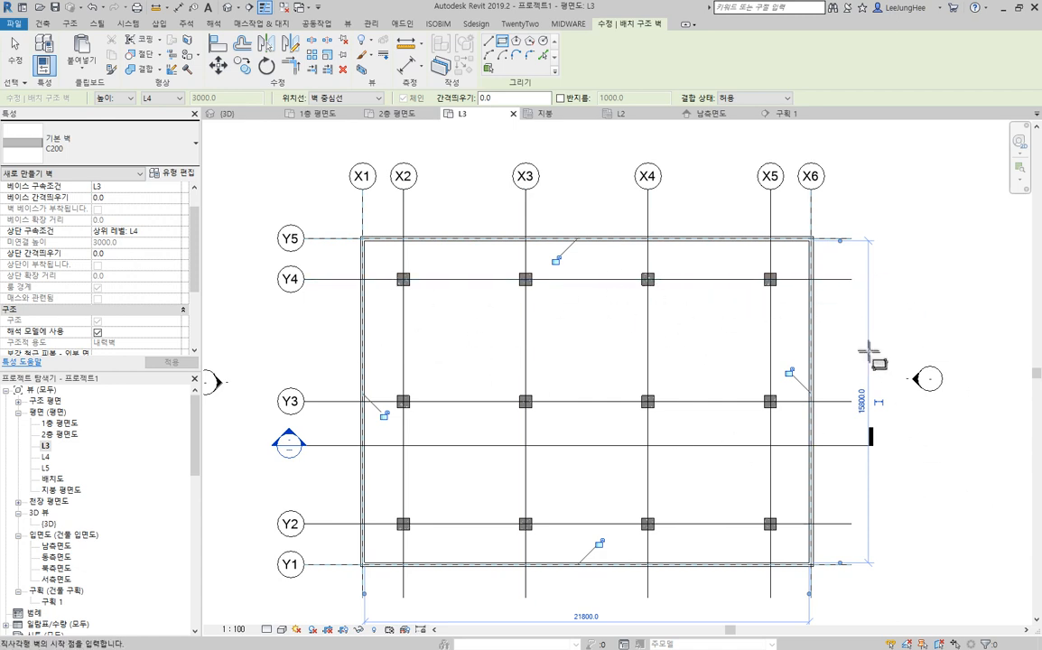
scroll(867, 285, up, 4)
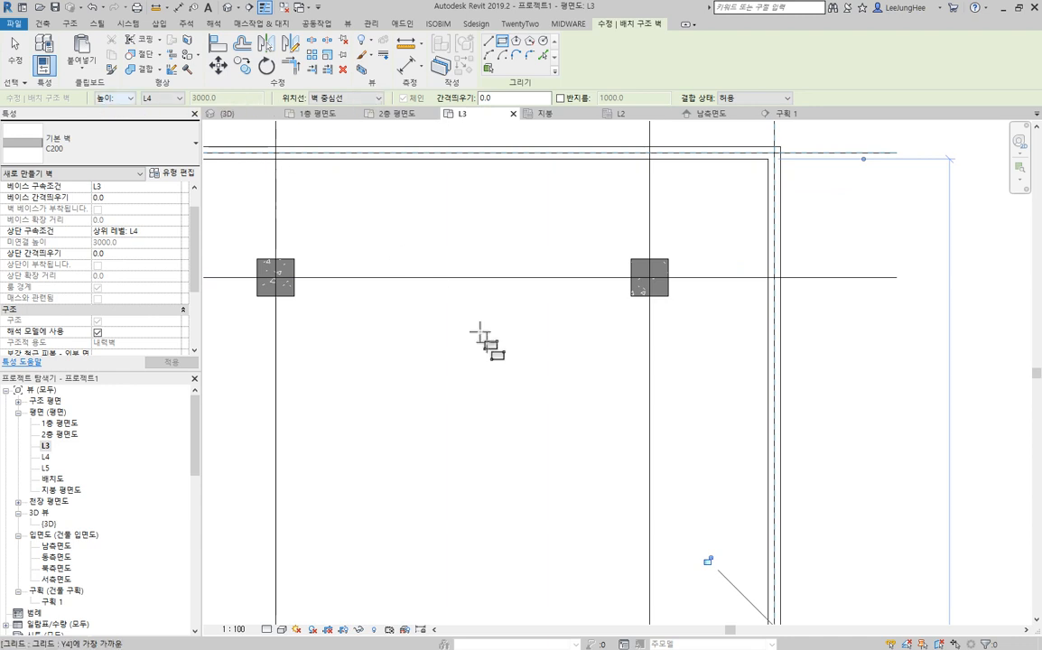
key(Escape)
key(Escape)
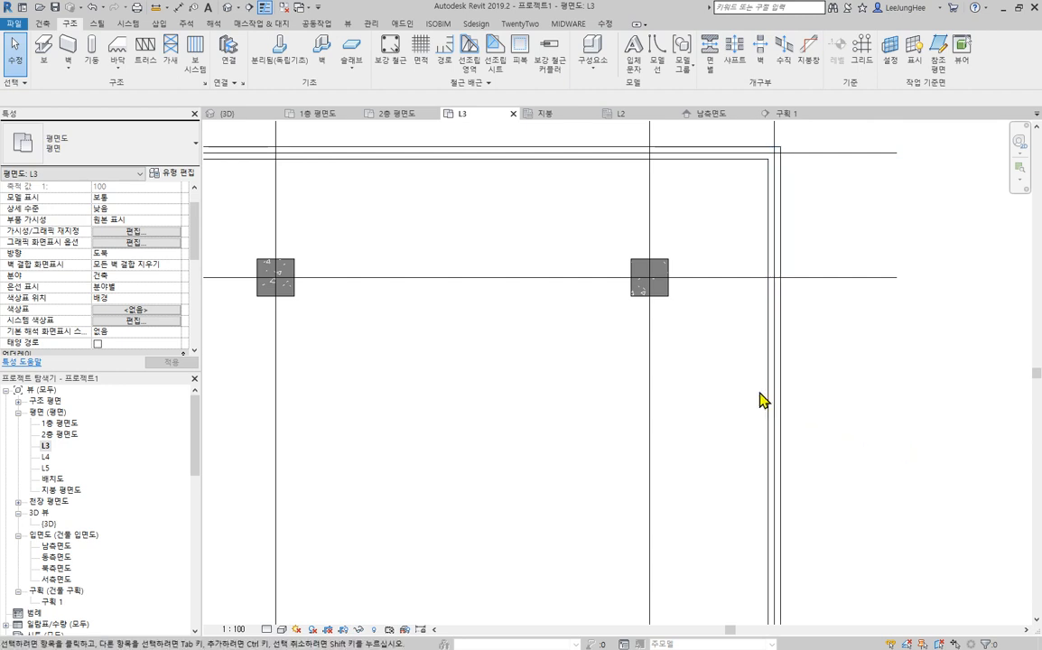
Set the L3 floor plan's detail level to 중간 to show the C200 walls' concrete pattern
click(774, 403)
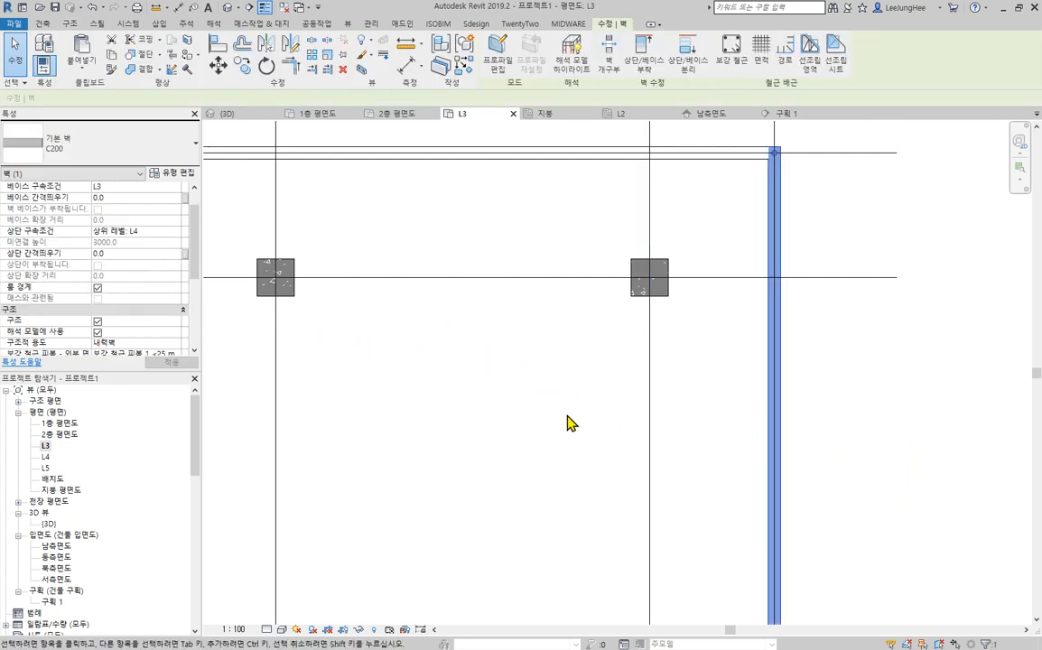
click(568, 396)
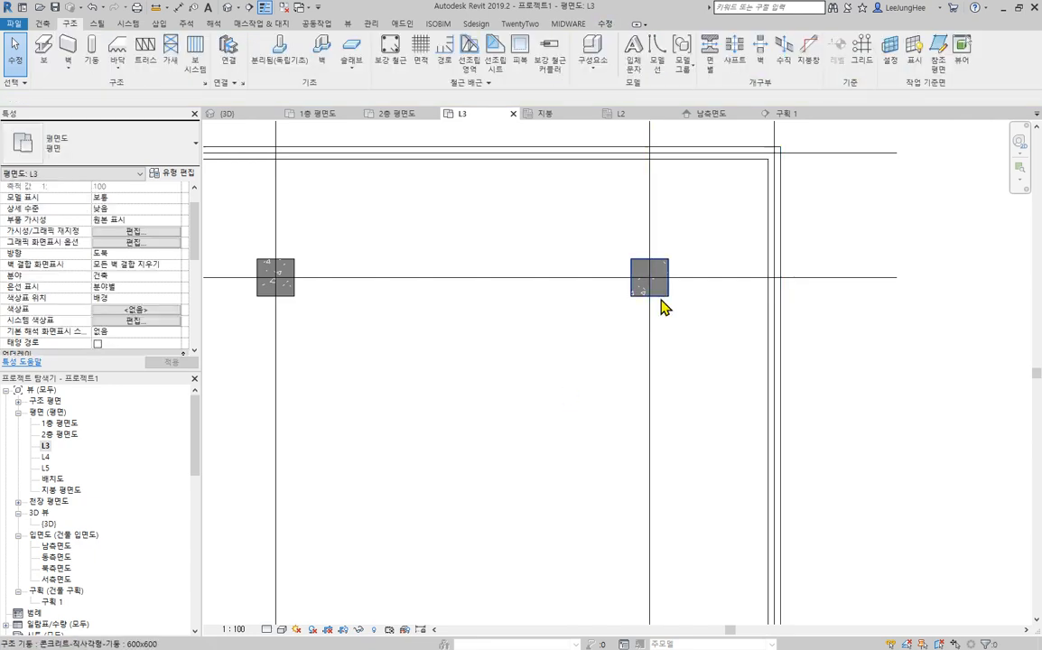
click(770, 354)
click(842, 383)
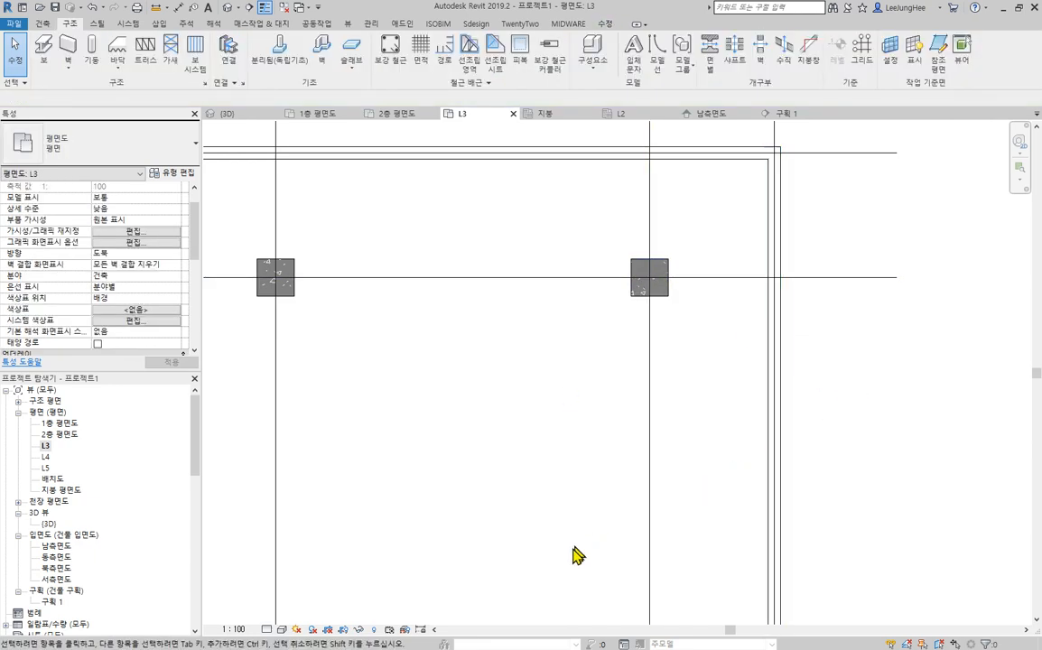
click(266, 630)
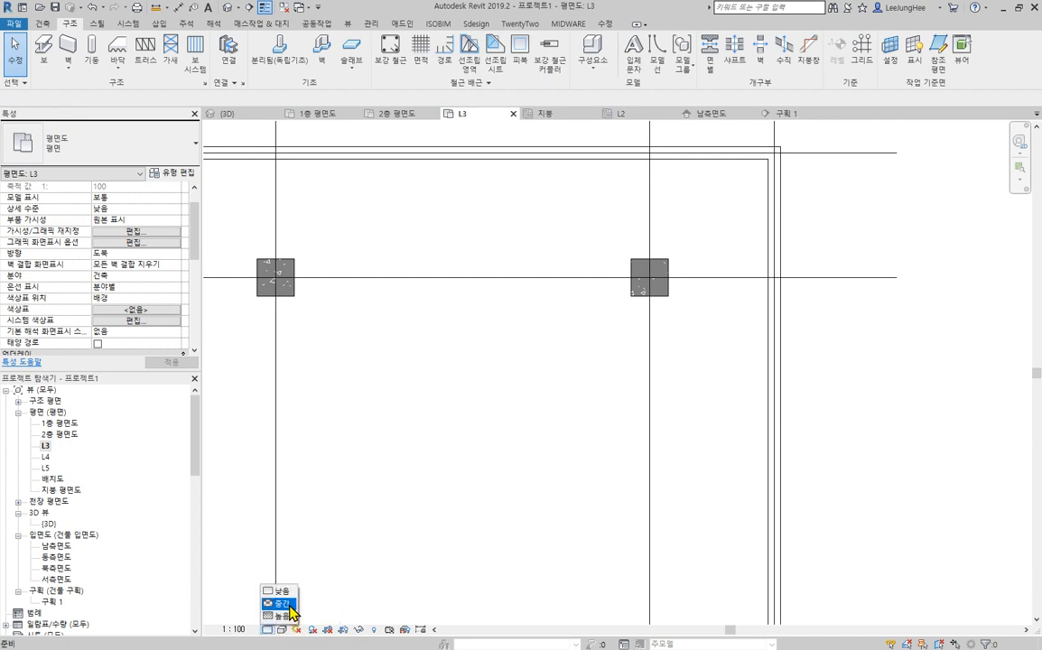
click(280, 602)
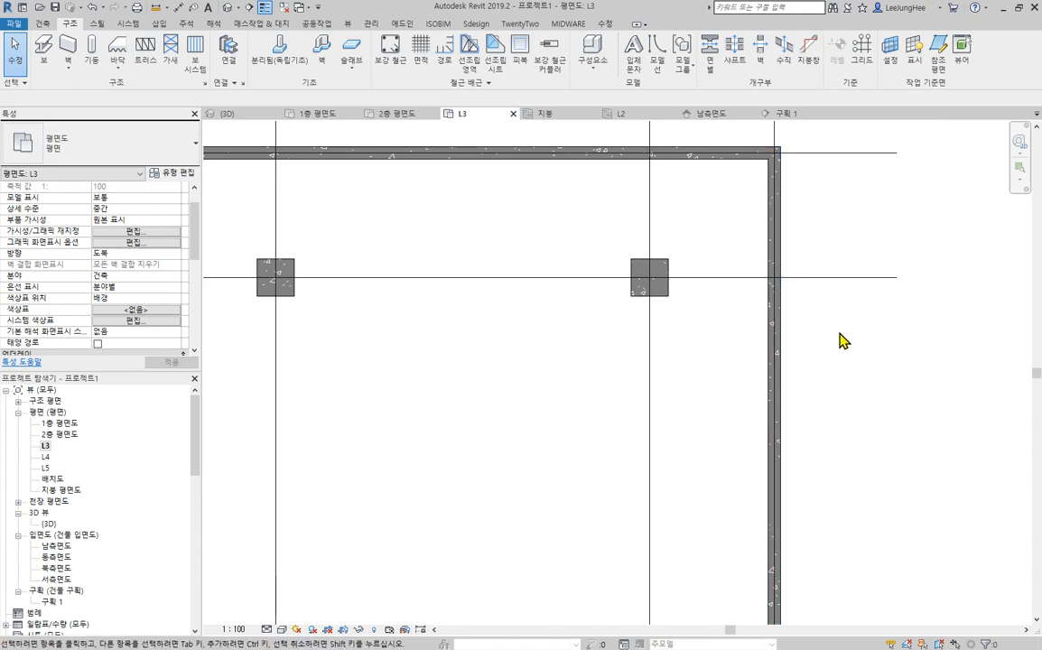
Inspect the type properties of the C200 wall on grid X6 without changing anything, and clear the selection
click(786, 377)
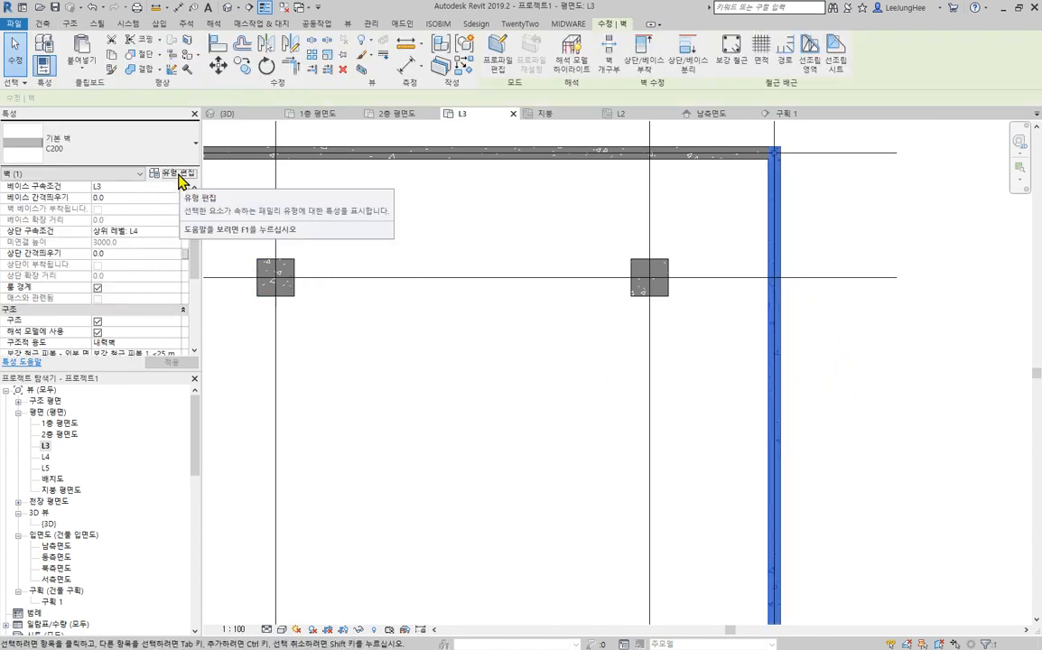
click(173, 171)
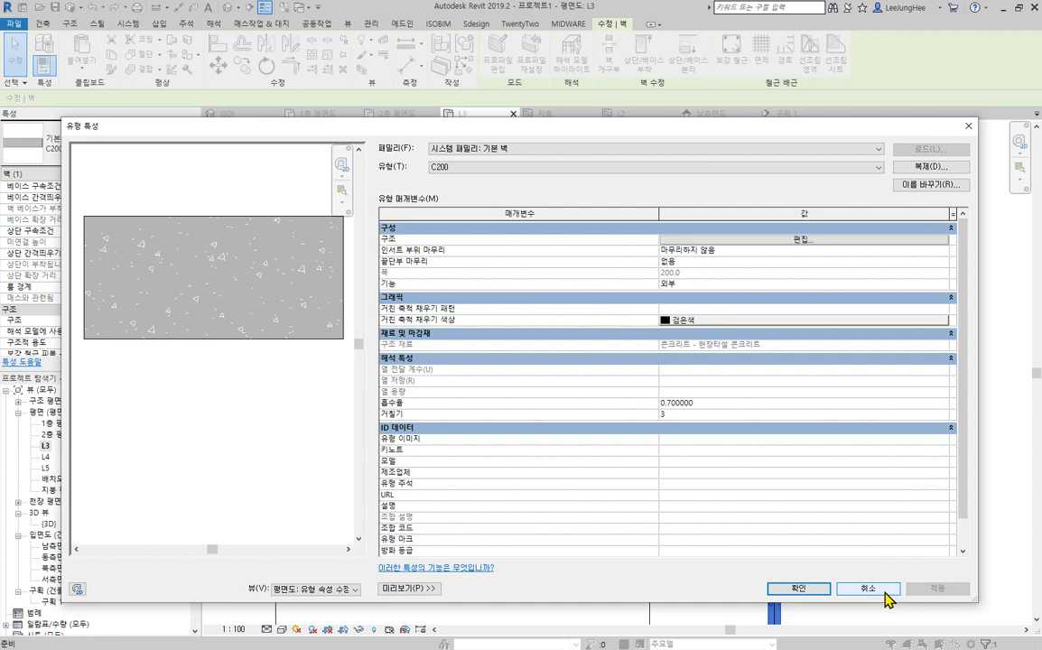
click(885, 593)
key(Escape)
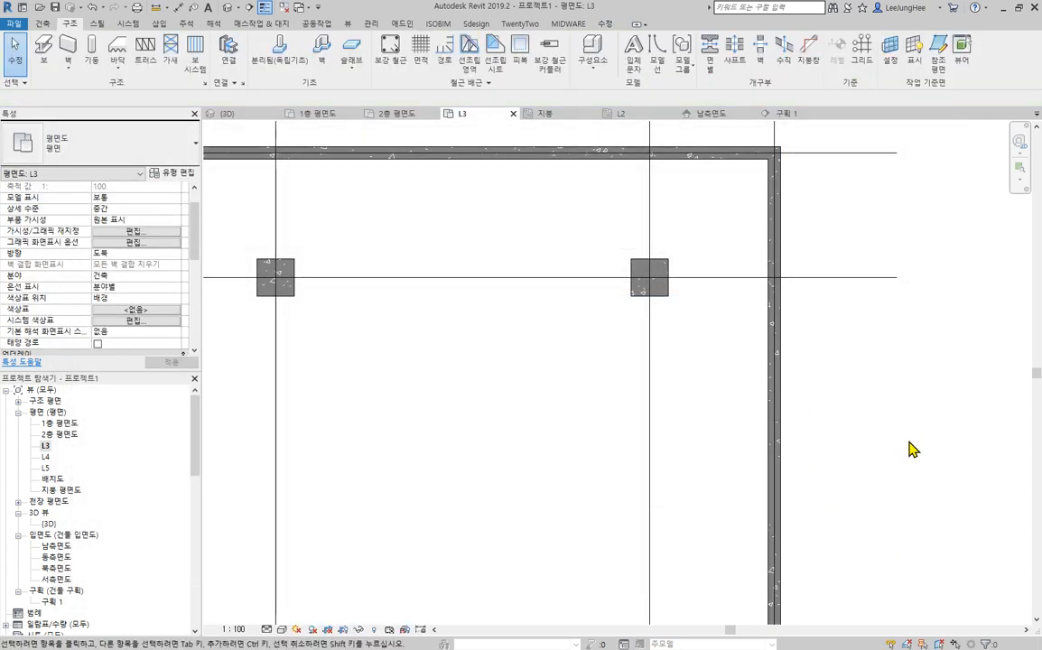
Inspect the C200 perimeter walls around the frame between L3 and L4 in the default 3D view
scroll(510, 420, down, 4)
middle_drag(496, 419, 610, 374)
scroll(735, 267, down, 2)
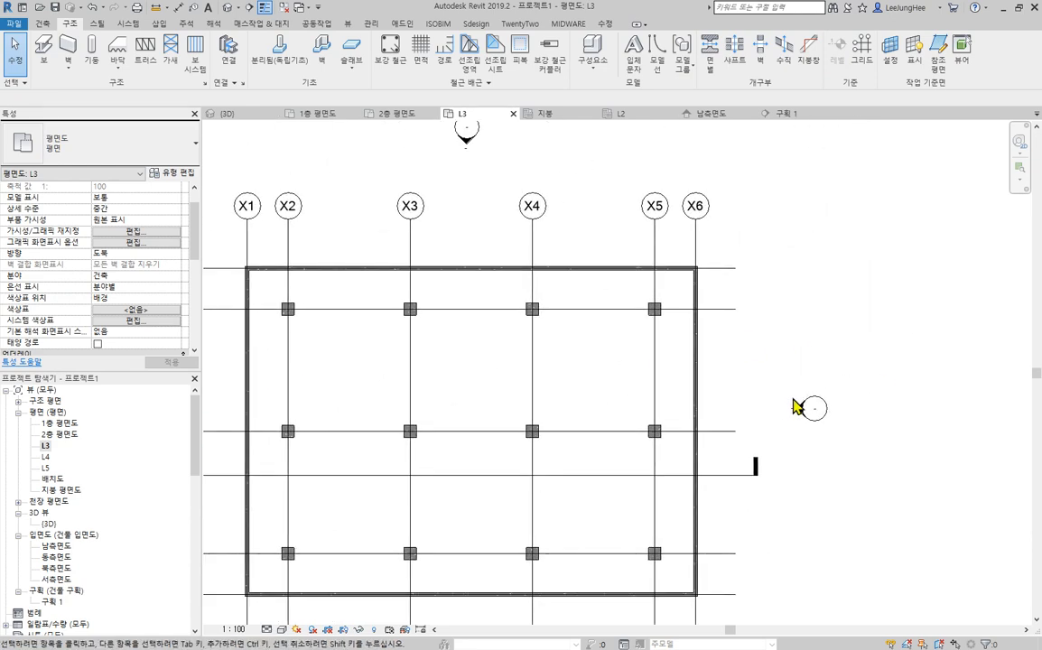
click(226, 8)
middle_drag(865, 566, 858, 530)
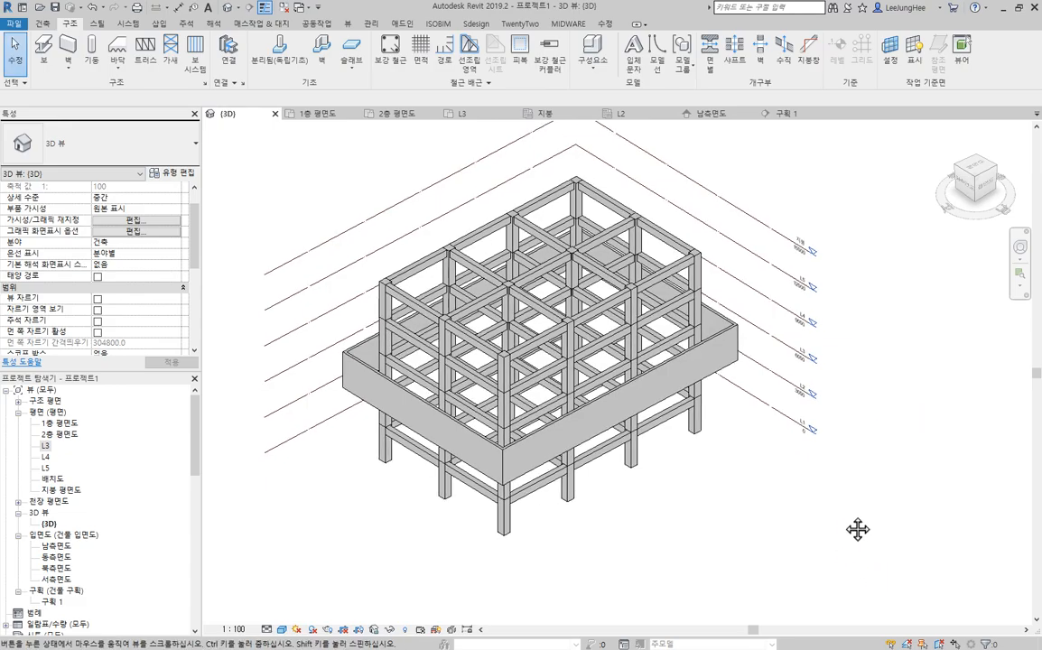
shift+middle_drag(942, 465, 640, 415)
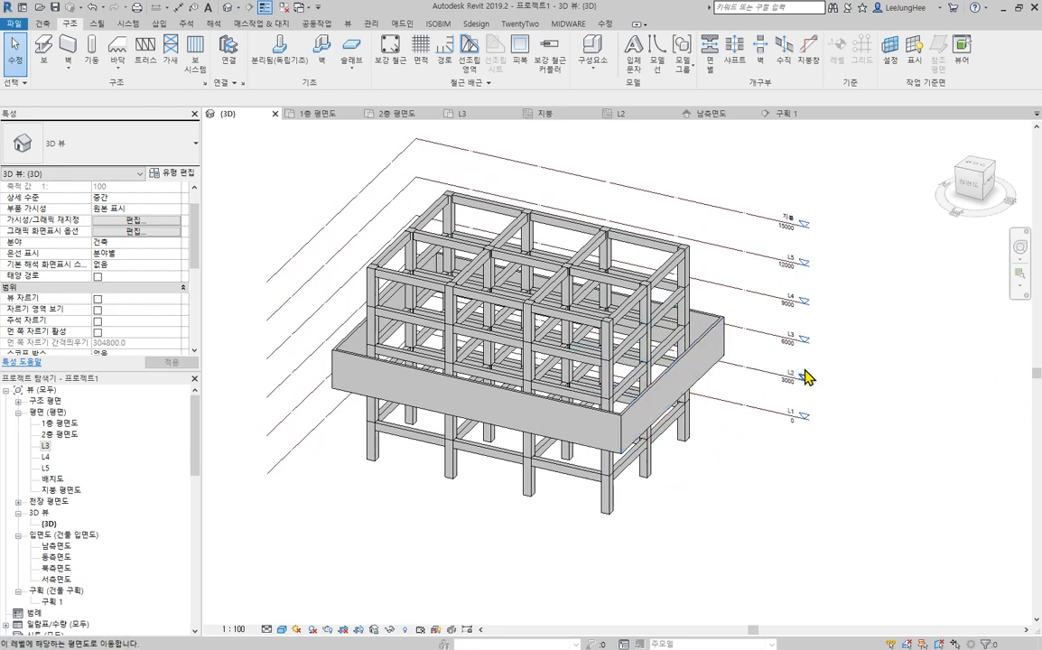
shift+middle_drag(739, 453, 731, 542)
Return to the L3 floor plan, at the column bay beside the C200 wall on grid X6
double_click(47, 445)
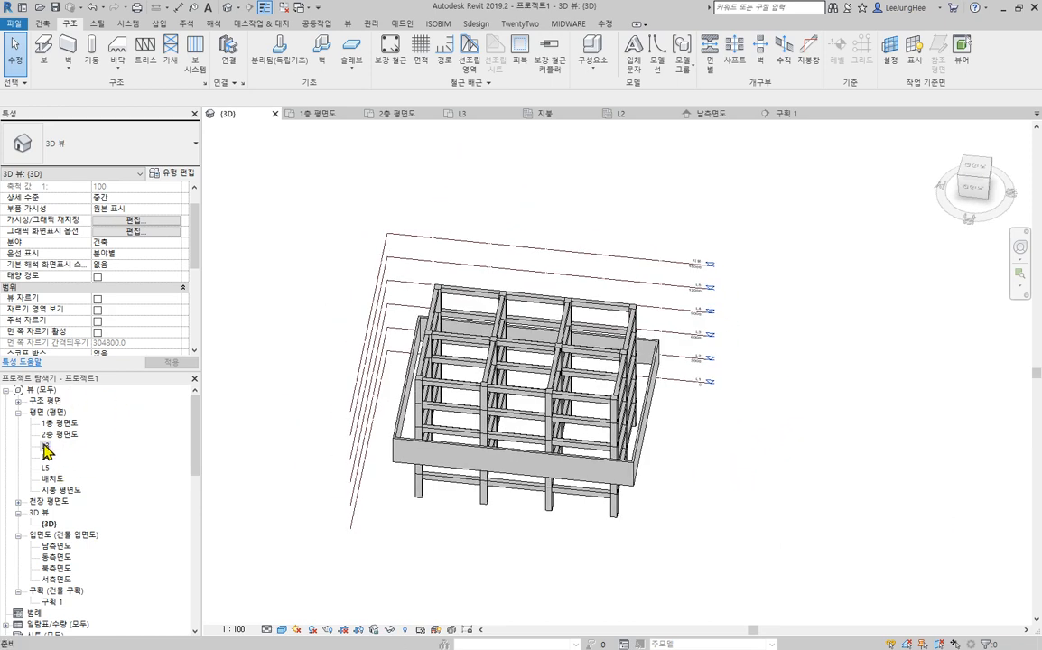
scroll(709, 248, up, 4)
middle_drag(816, 432, 886, 337)
scroll(977, 329, down, 2)
scroll(683, 314, up, 6)
middle_drag(772, 320, 745, 346)
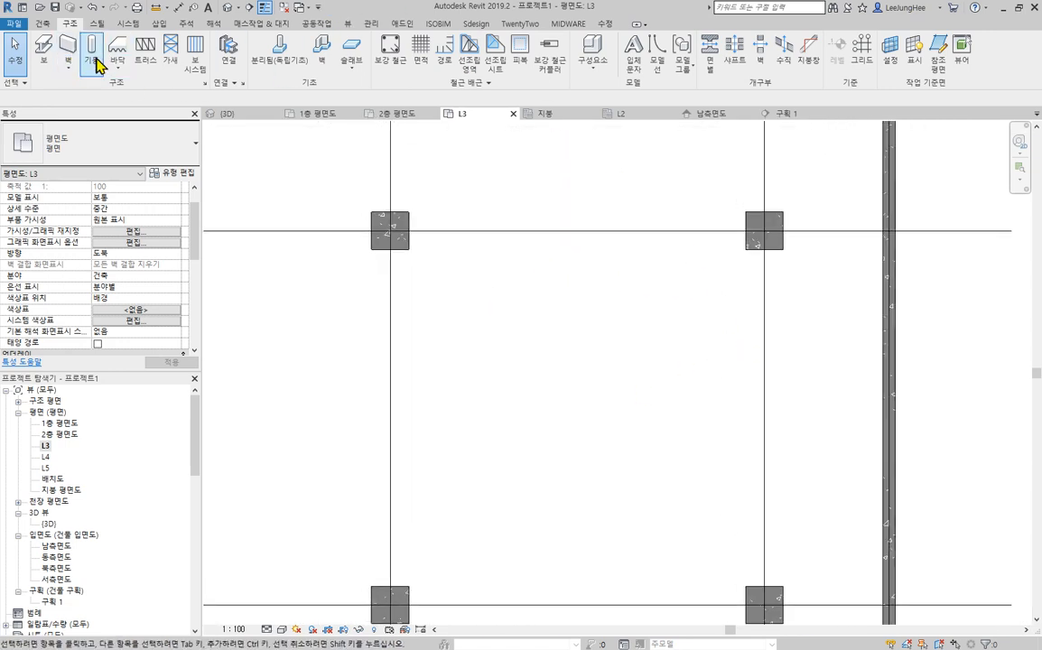
Create a similar wall from the X6 C200 wall, drawing a closed five-sided chain in the X4–X5 bay, with a horizontal first segment of about 3800 mm
click(897, 332)
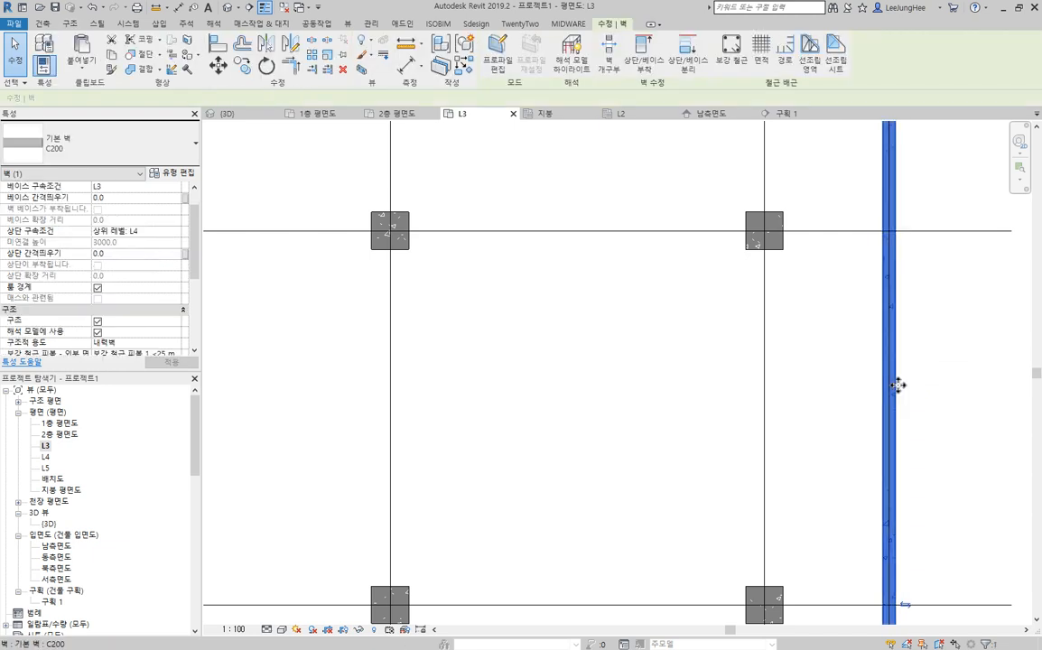
right_click(896, 385)
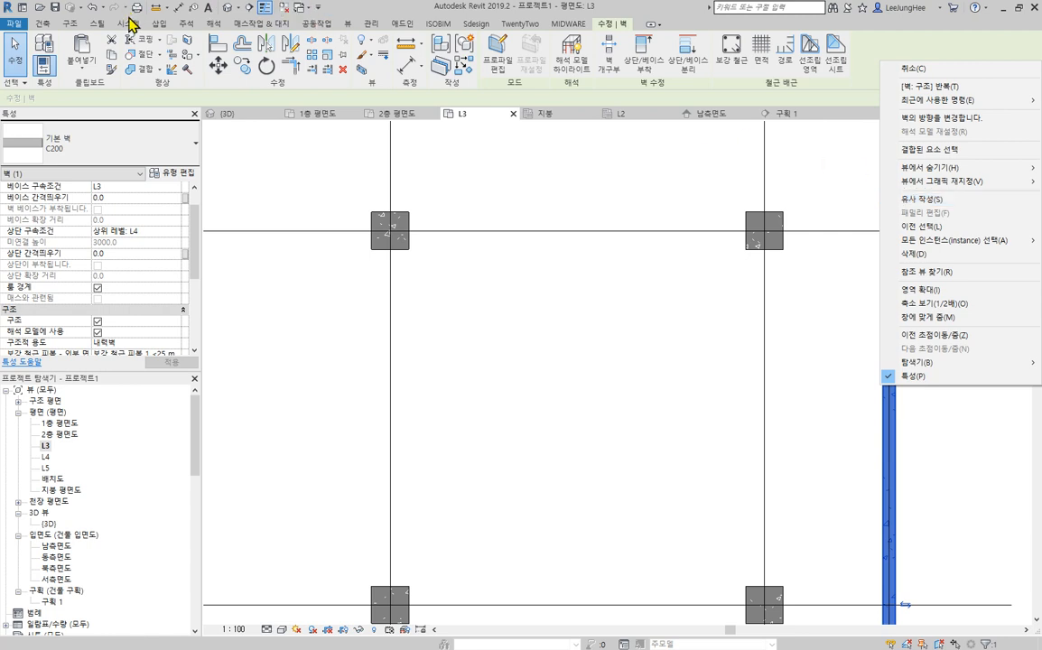
click(928, 200)
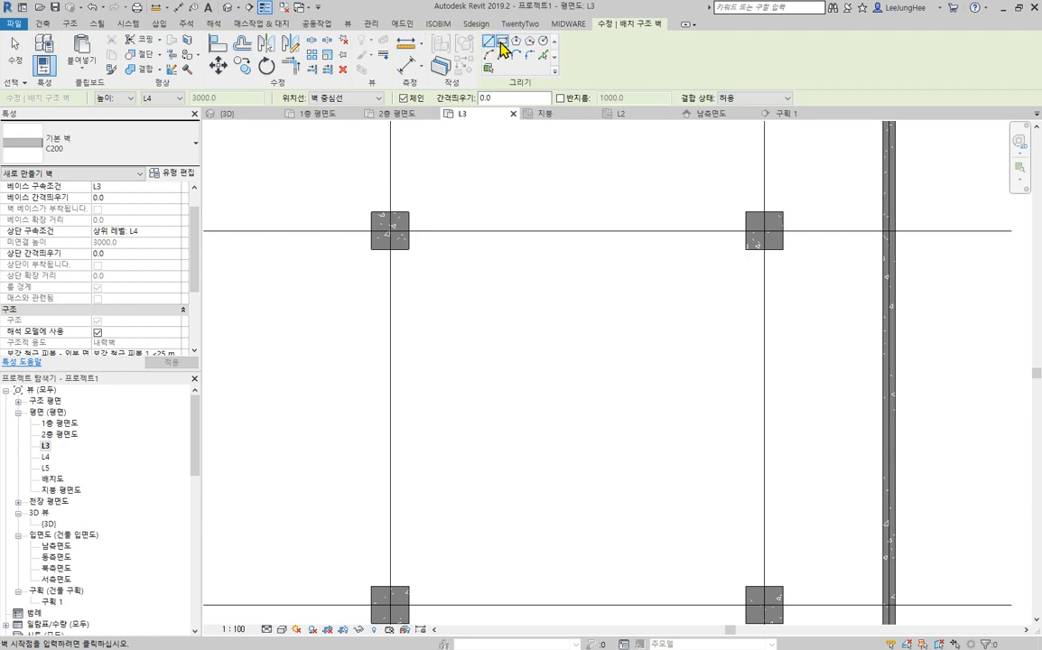
click(461, 301)
click(698, 301)
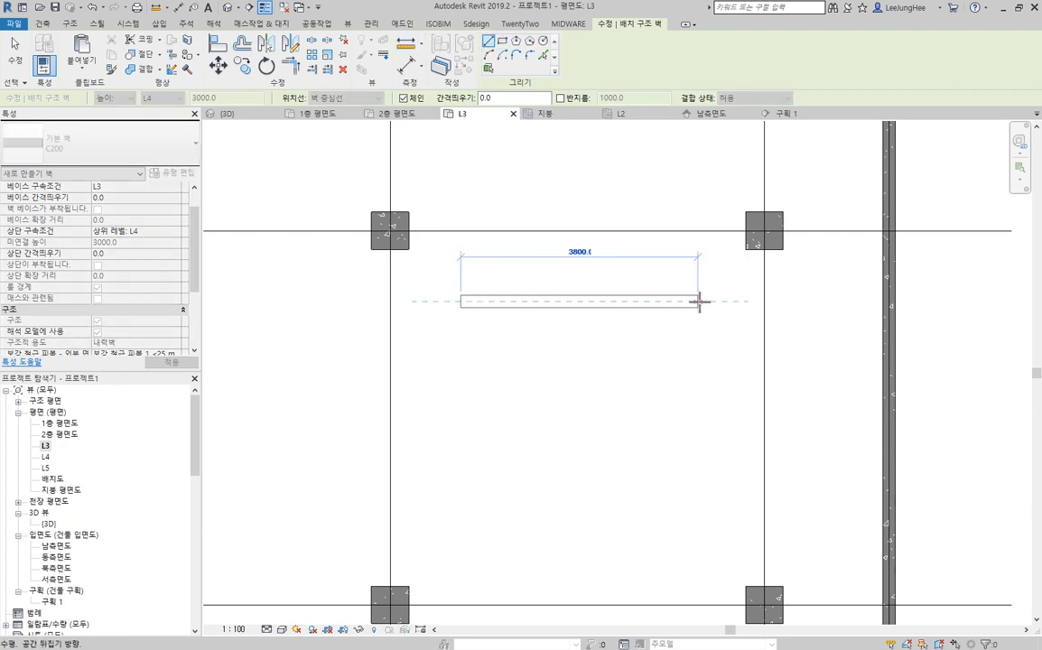
click(707, 464)
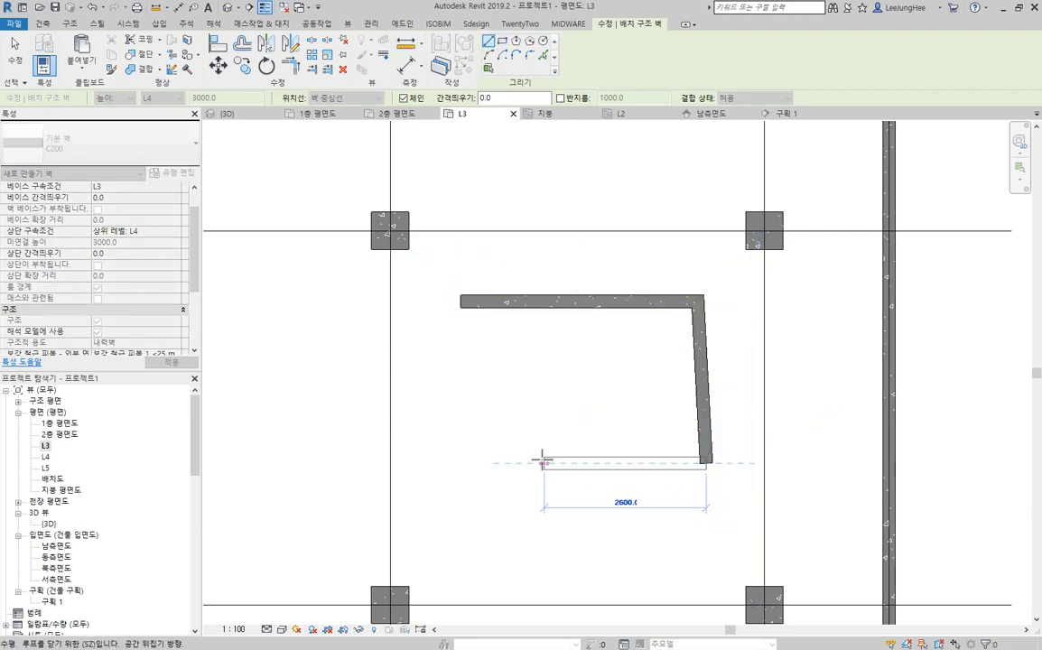
click(544, 464)
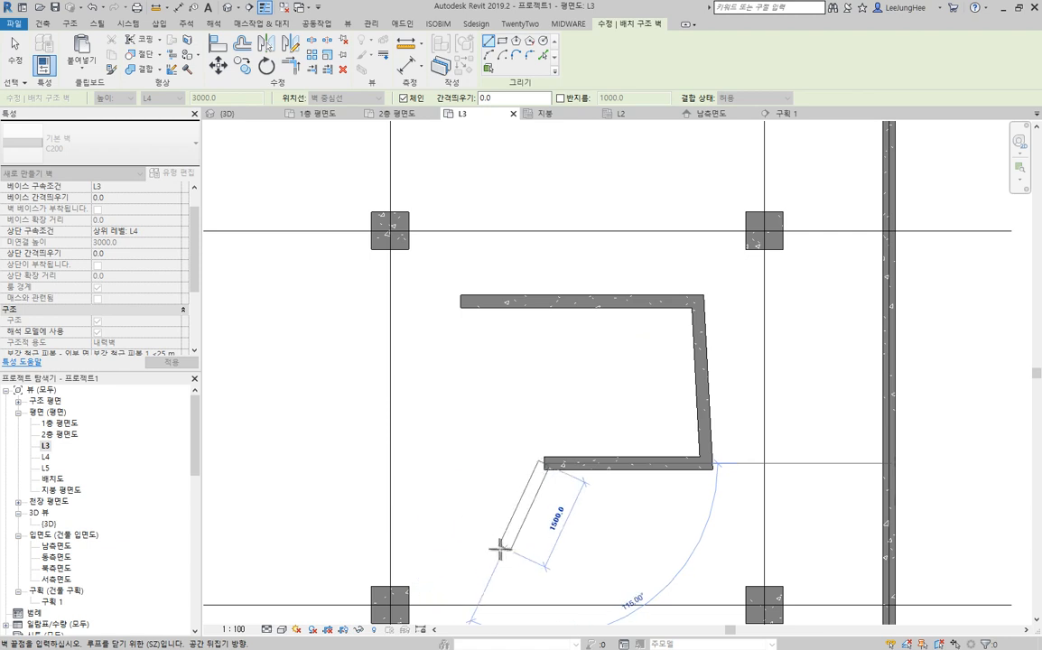
click(460, 523)
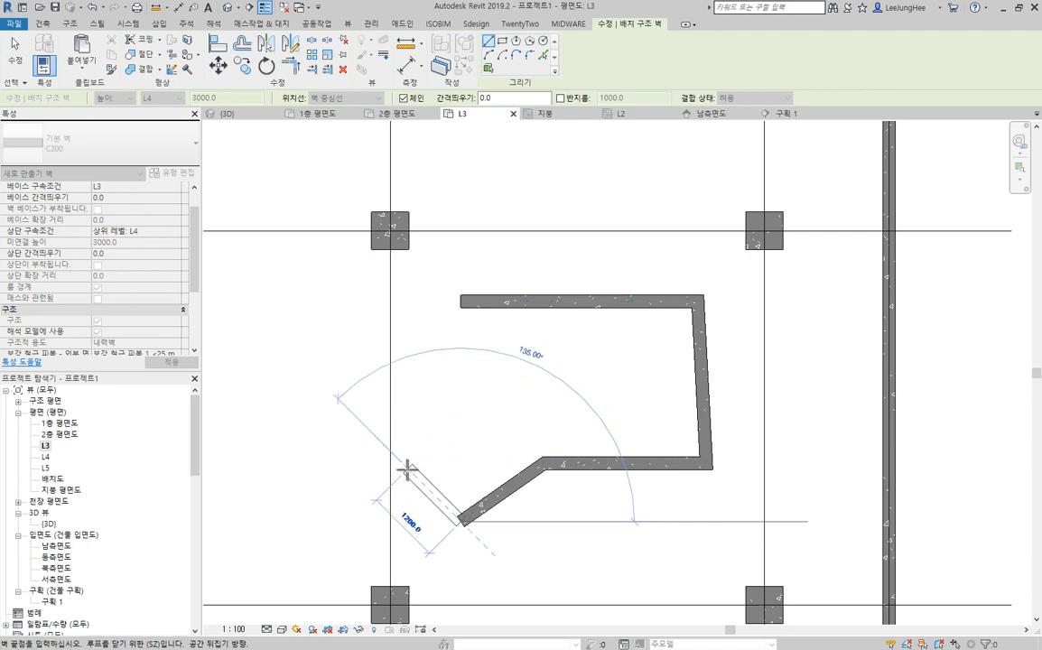
click(458, 304)
Draw a rectangular loop of C200 walls, about 2200 by 1500 mm, between grids X3 and X4 beside the five-sided loop
scroll(553, 378, down, 3)
middle_drag(558, 367, 508, 393)
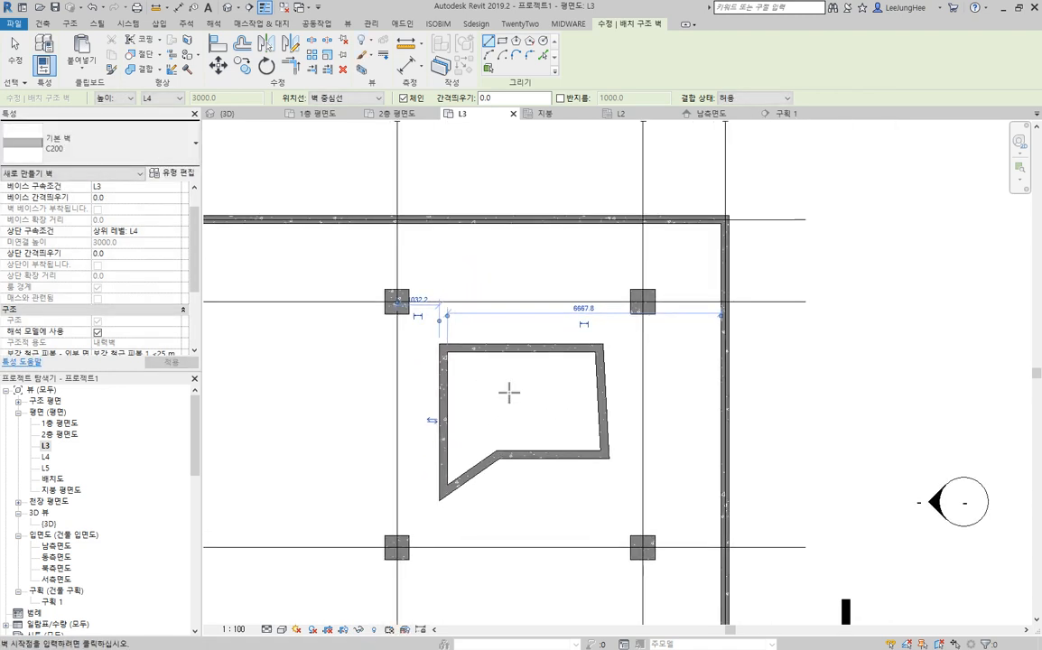
scroll(577, 417, up, 2)
middle_drag(578, 416, 678, 415)
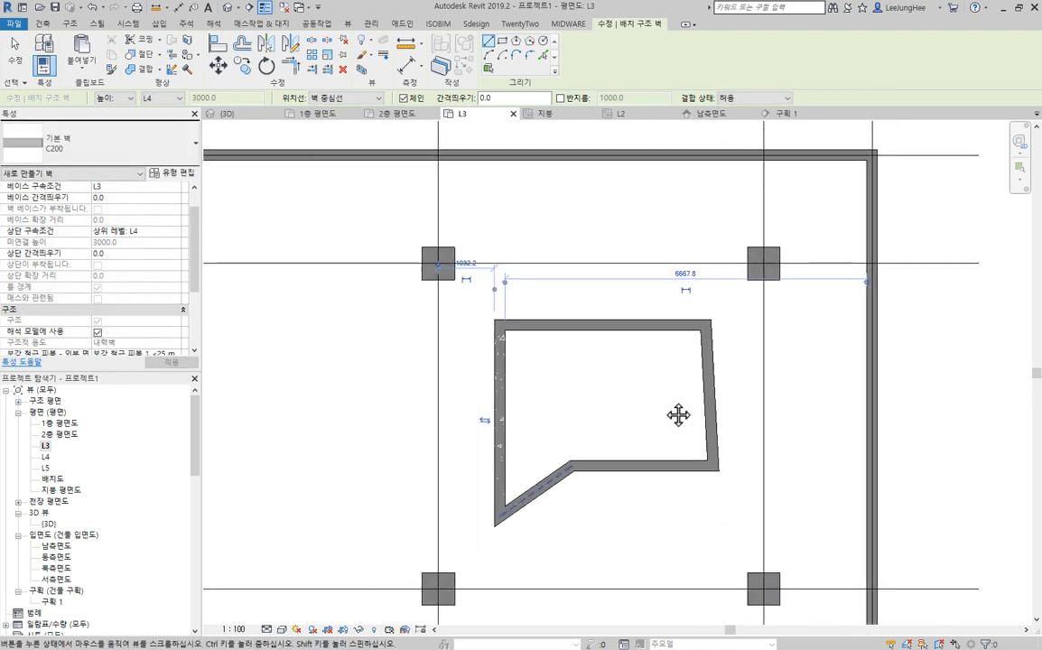
click(504, 42)
click(262, 364)
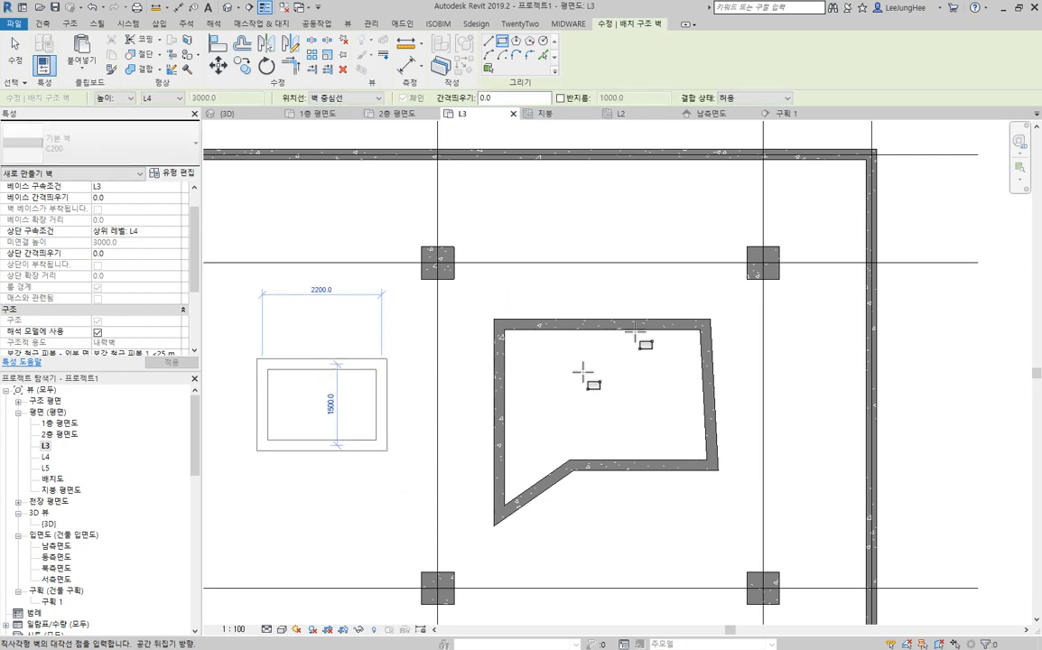
click(384, 447)
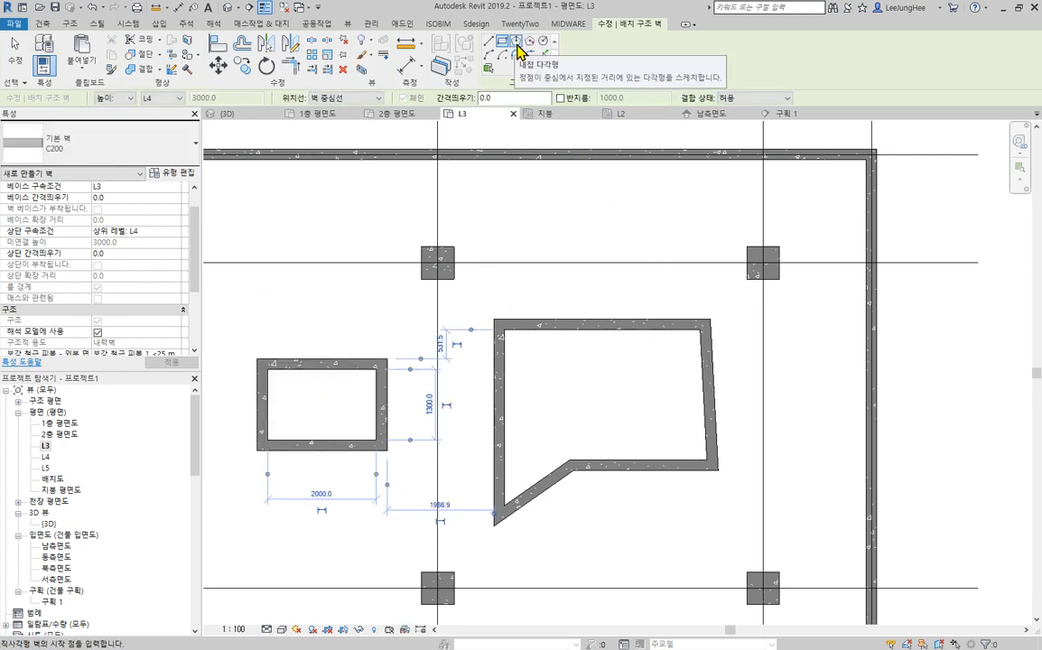
Draw a six-sided inscribed polygon of C200 walls with a radius of about 2220 mm outside the building, east of grid X6
click(516, 41)
scroll(698, 337, down, 2)
middle_drag(698, 336, 678, 298)
click(746, 242)
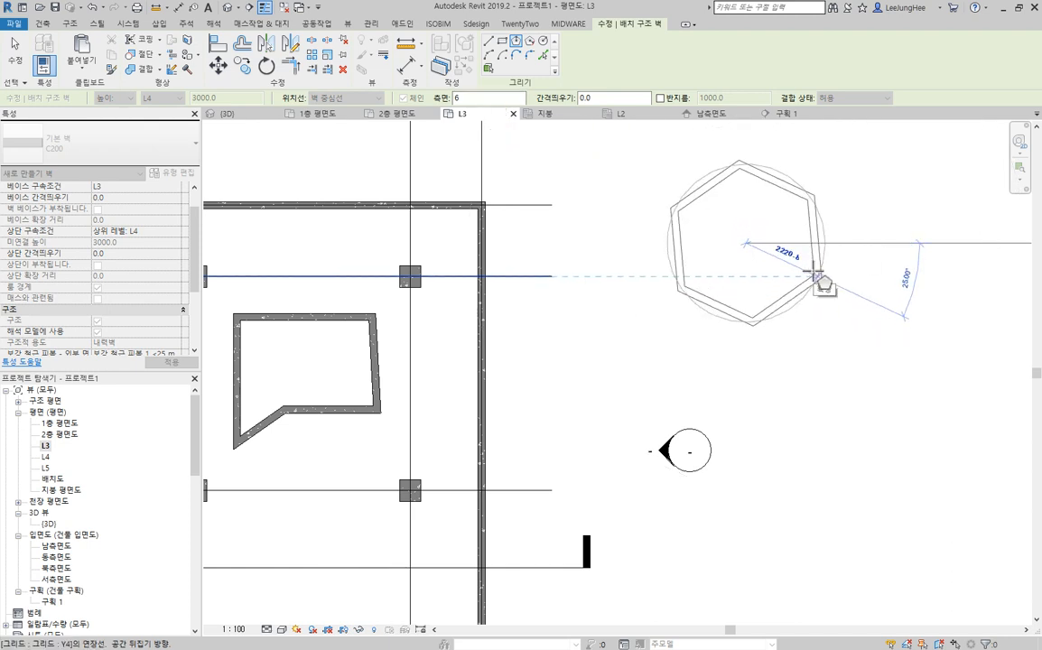
click(814, 274)
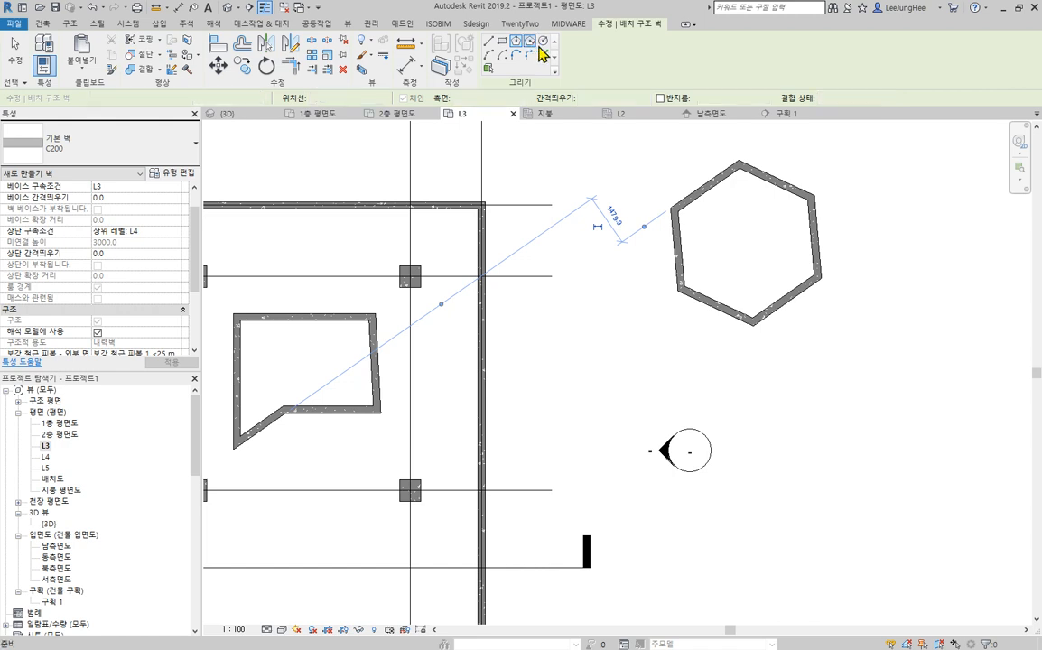
Draw a six-sided circumscribed polygon of C200 walls with a radius of about 1500 mm southeast of the first hexagon
click(531, 41)
click(853, 349)
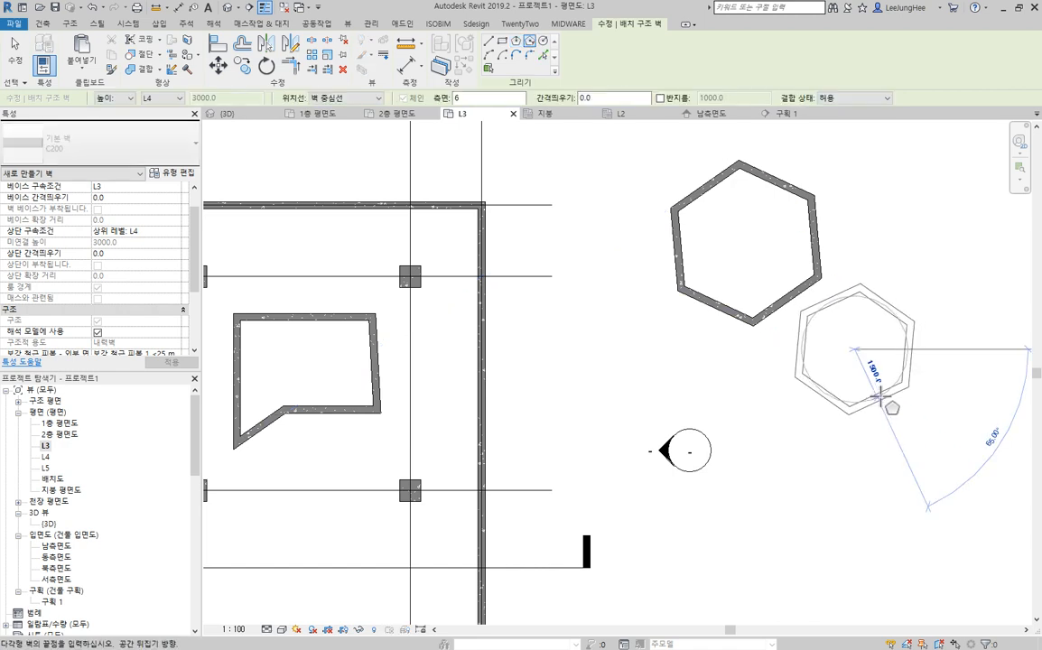
click(874, 399)
key(Escape)
Draw a circular C200 wall with a radius of about 3100 mm to the east of the two hexagons
scroll(741, 223, down, 2)
middle_drag(740, 223, 521, 255)
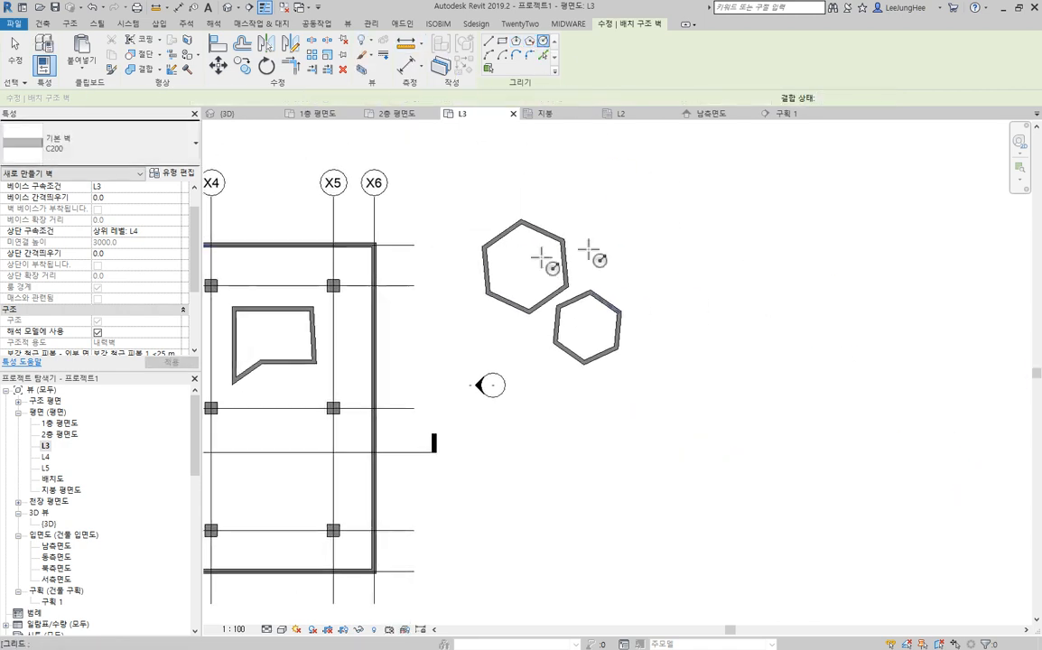
click(692, 218)
click(739, 256)
Draw a start-end-radius arc of C200 wall south of the circular wall, and end the wall chain
click(489, 54)
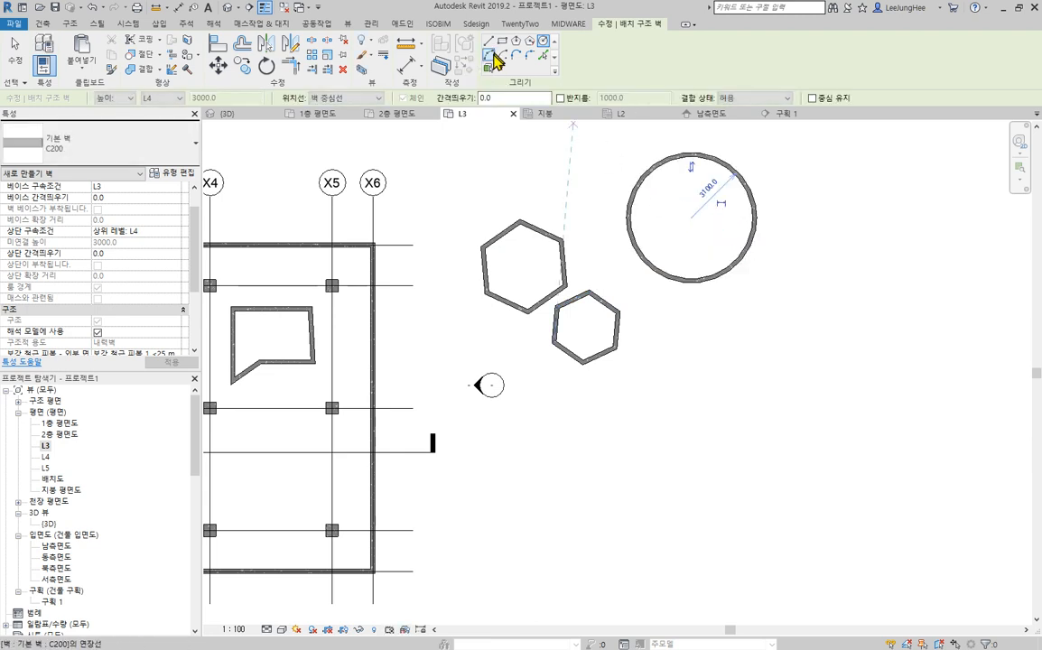
click(625, 467)
click(754, 398)
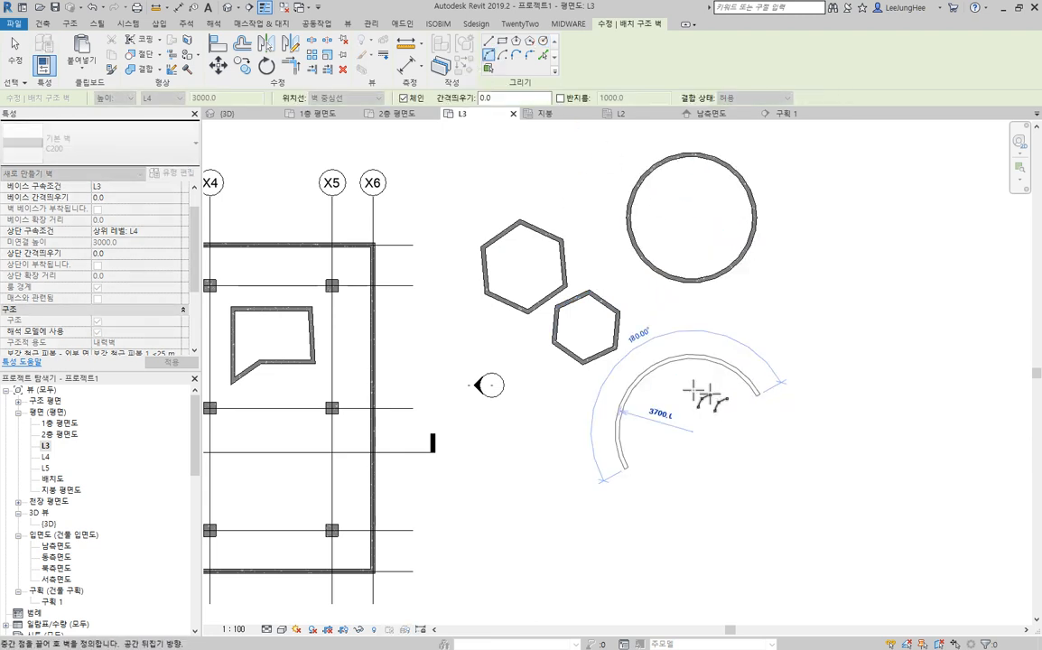
click(673, 418)
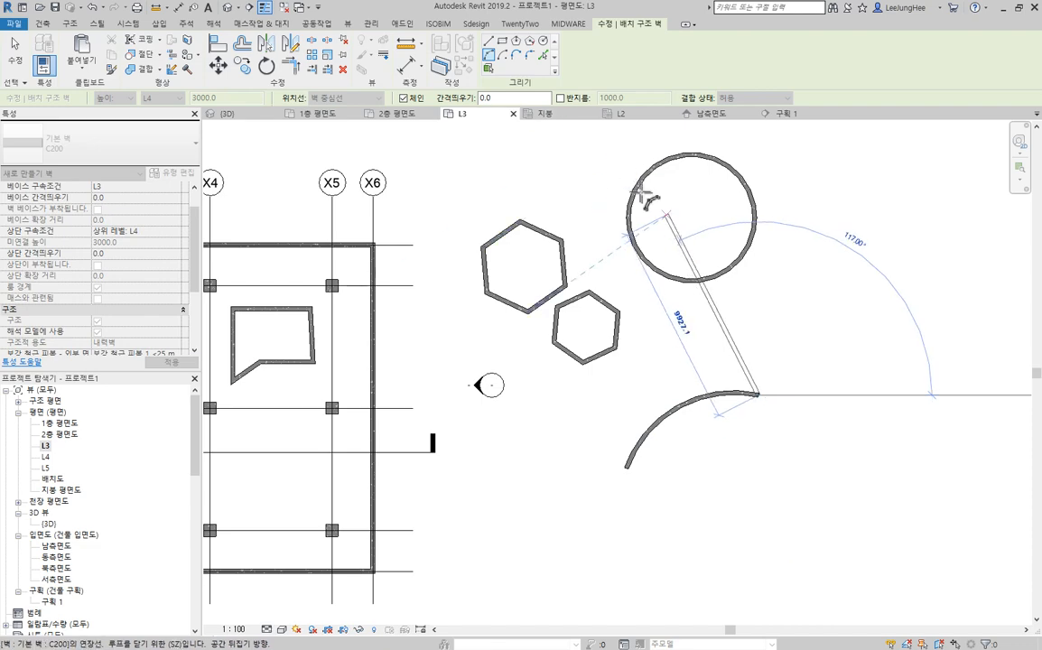
scroll(622, 169, down, 1)
middle_drag(622, 170, 847, 226)
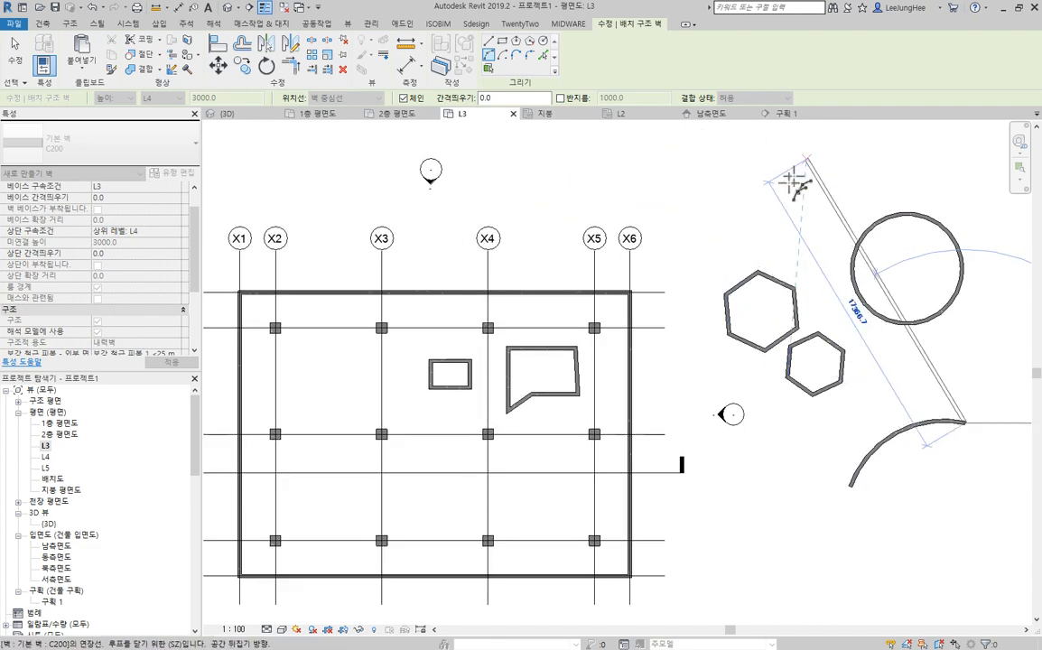
key(Escape)
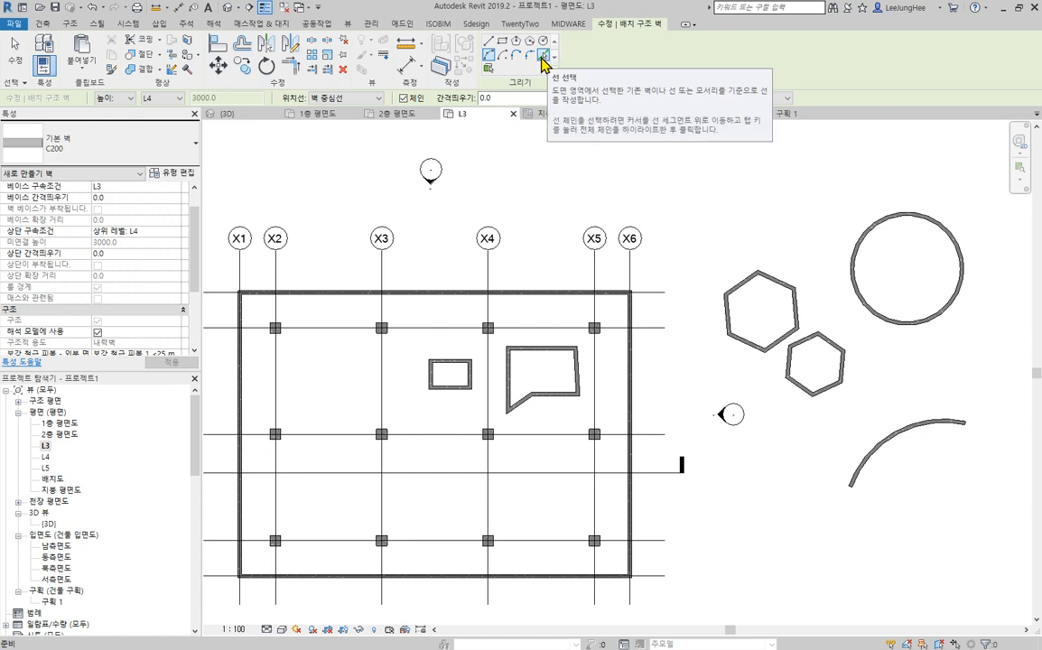
Create a C200 wall along grid line Y3 with the Pick Lines method, and end the wall command
click(544, 59)
middle_drag(747, 455, 817, 404)
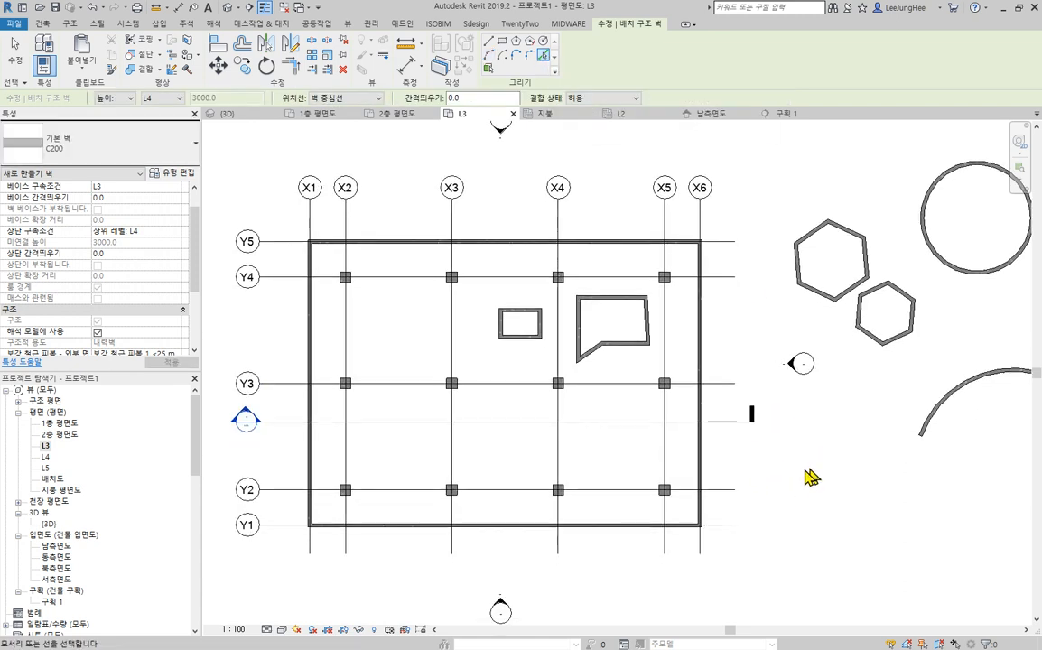
middle_drag(529, 414, 725, 411)
scroll(581, 435, up, 1)
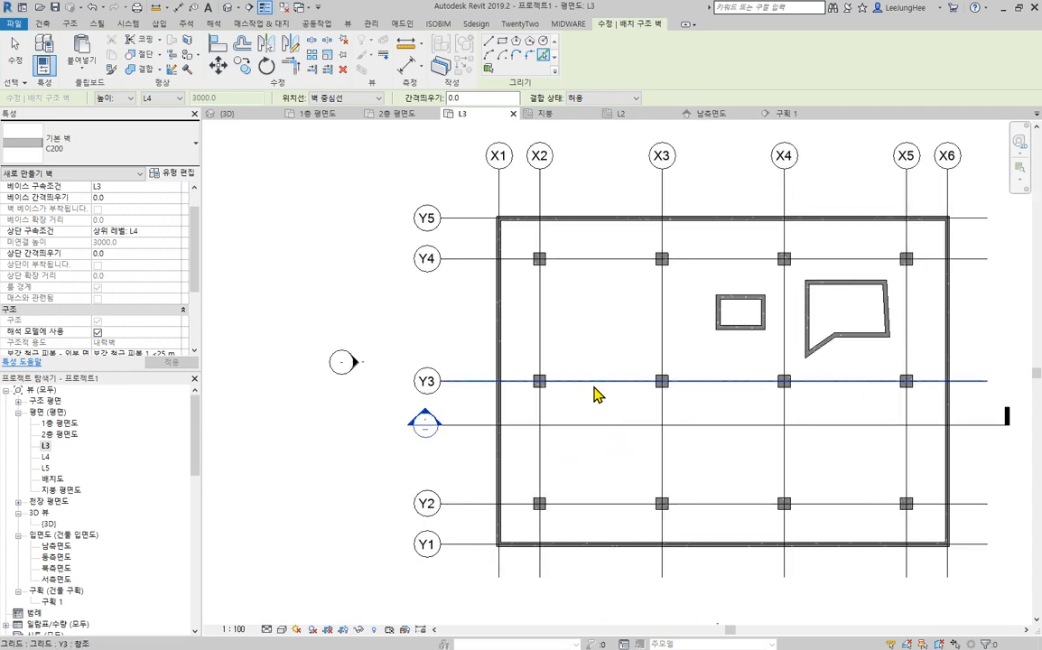
click(465, 382)
scroll(465, 382, up, 4)
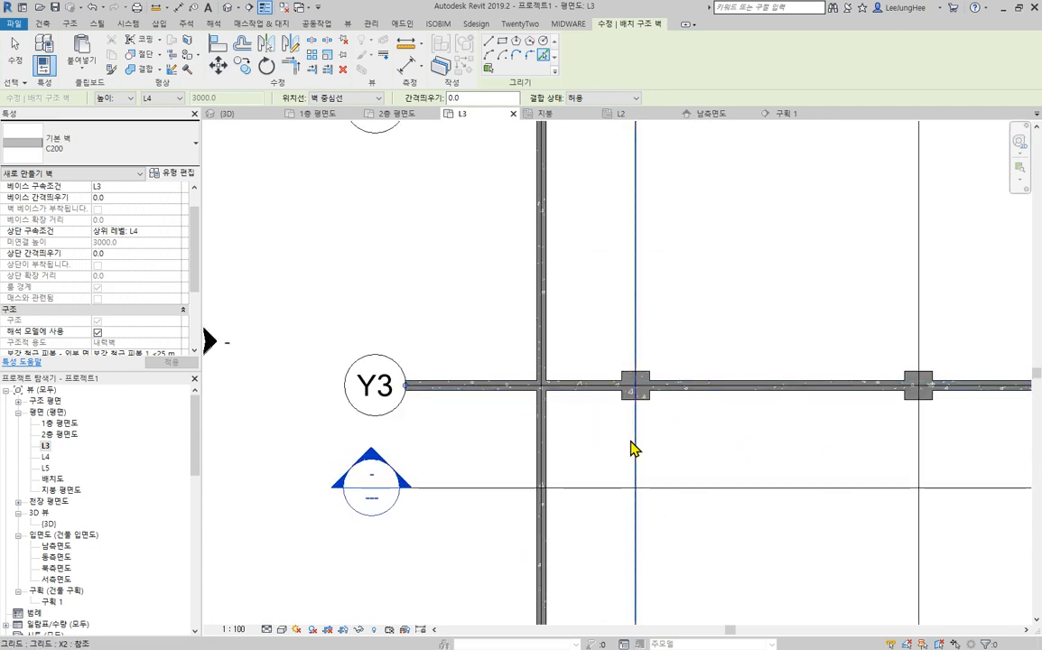
key(Escape)
key(Escape)
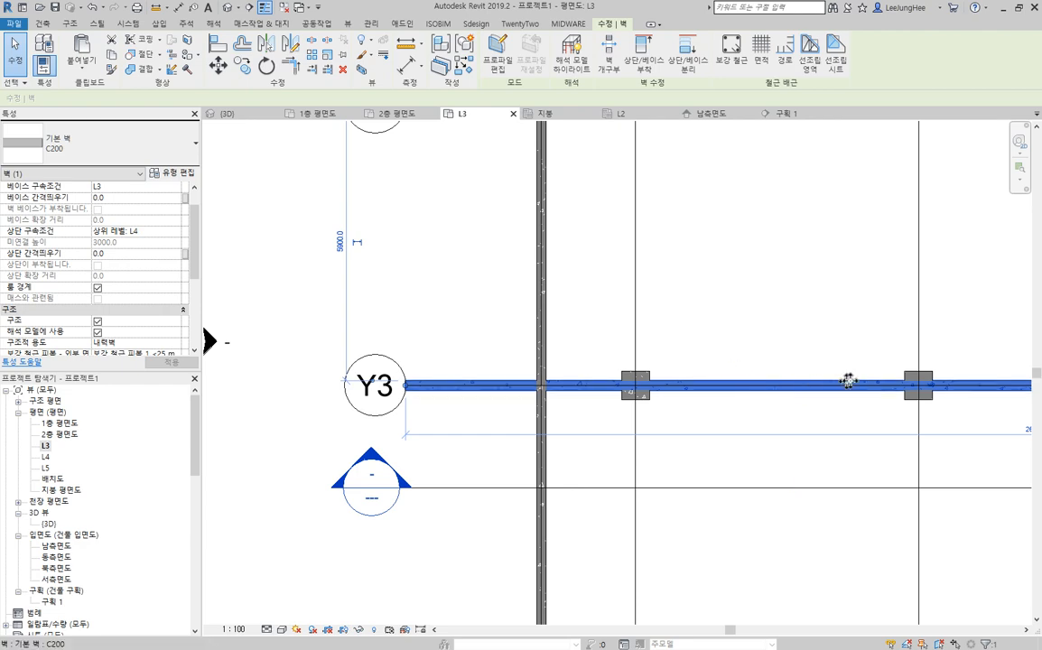
Delete the wall along grid Y3, plus the arc and circular walls east of the building
key(Delete)
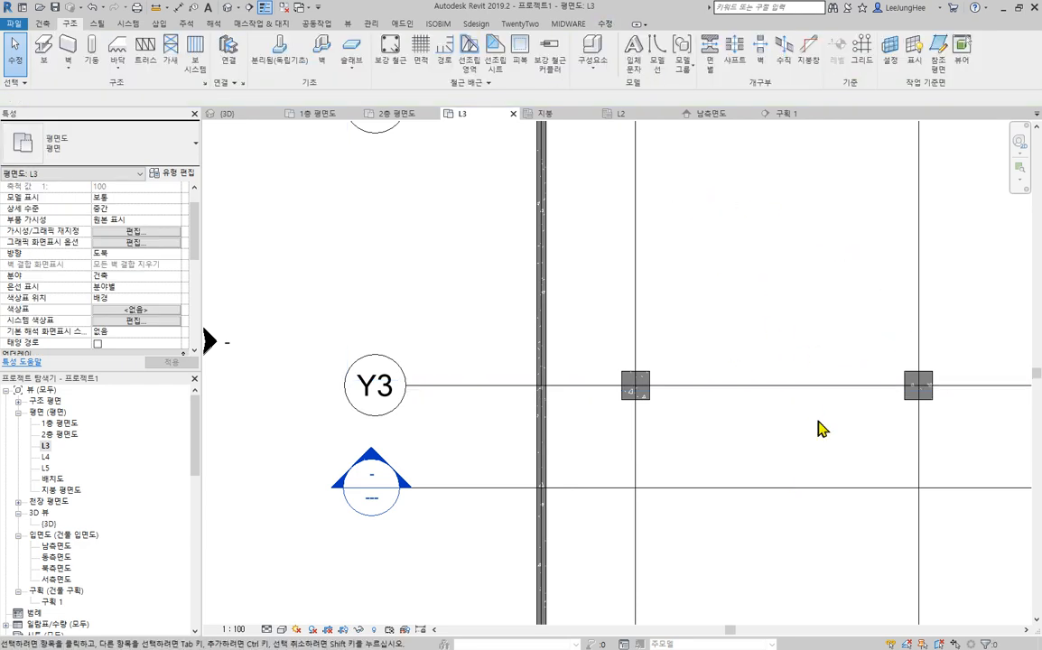
scroll(710, 229, down, 5)
middle_drag(784, 273, 359, 401)
scroll(360, 401, up, 1)
click(898, 410)
key(Delete)
click(919, 307)
key(Delete)
click(930, 216)
key(Delete)
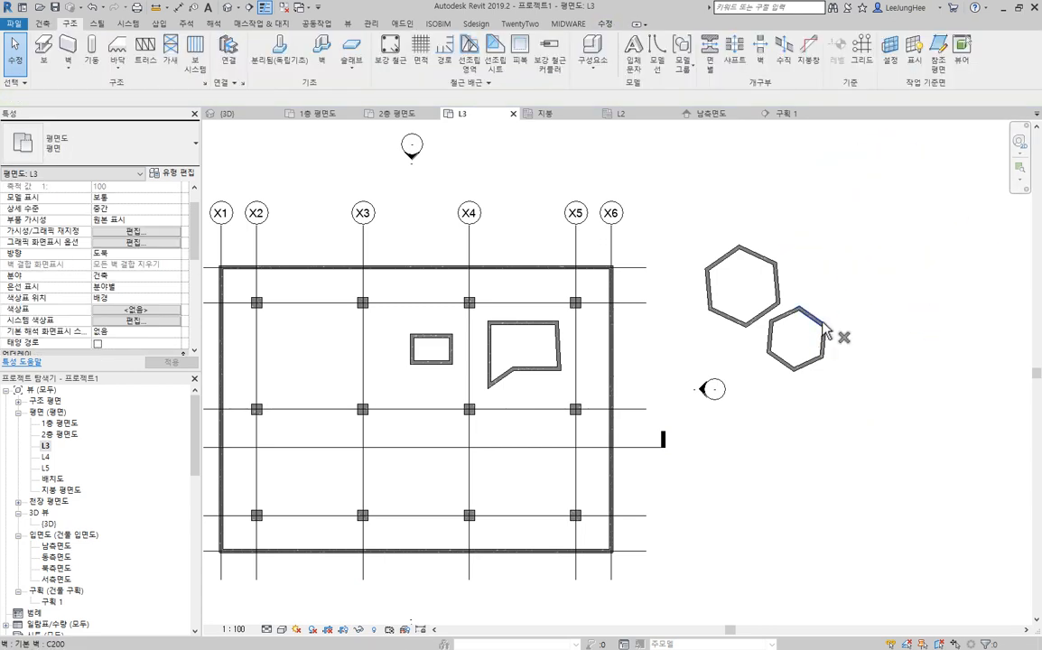
Delete the east side wall of the smaller hexagon
scroll(865, 311, up, 3)
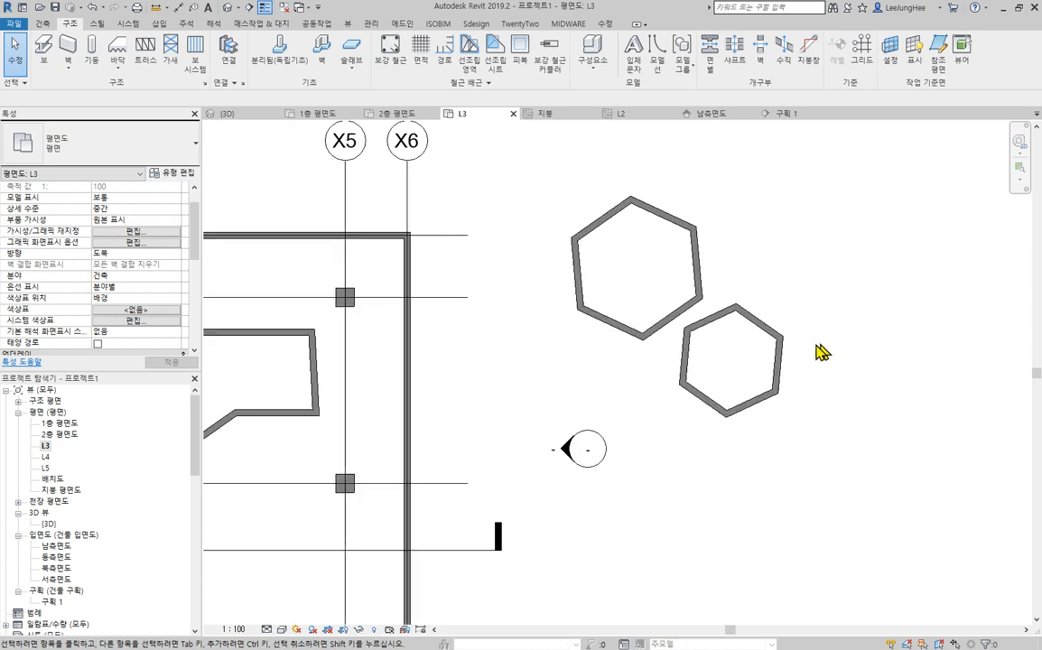
scroll(694, 365, up, 2)
click(719, 330)
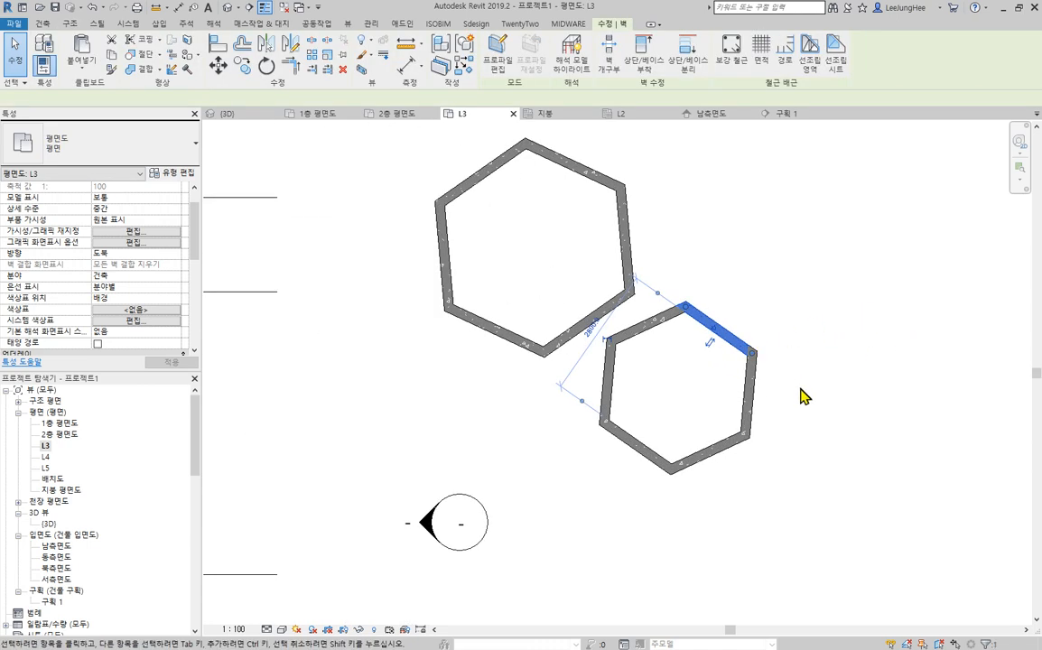
click(824, 402)
click(727, 342)
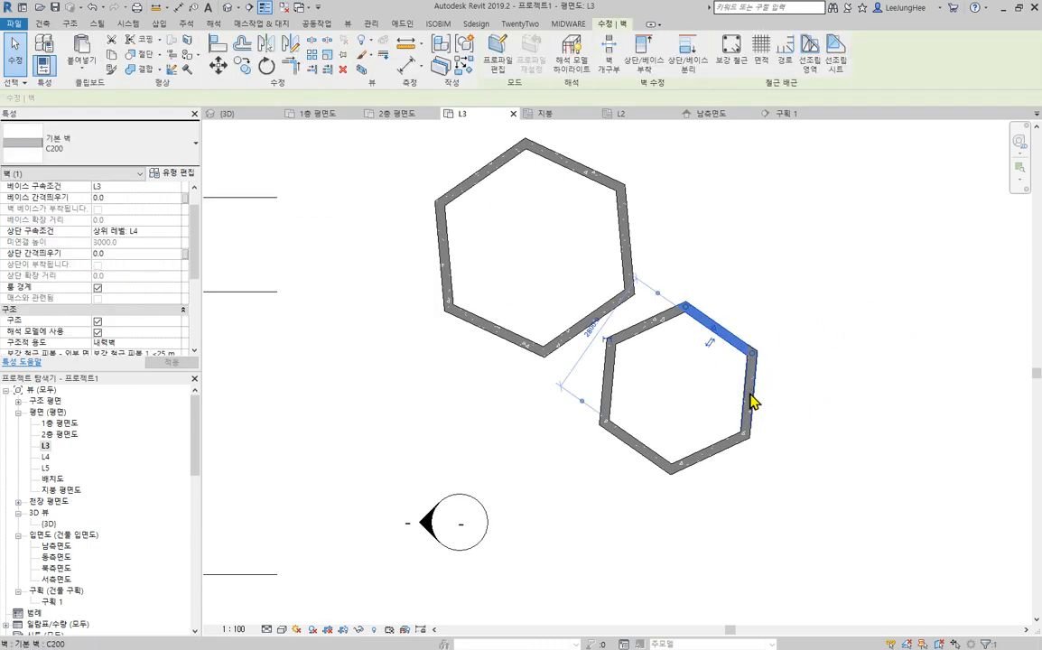
click(752, 400)
key(Delete)
Delete the remaining connected walls of the smaller hexagon as a chain, and delete all walls of the larger hexagon
drag(908, 549, 606, 334)
drag(911, 540, 596, 309)
click(886, 420)
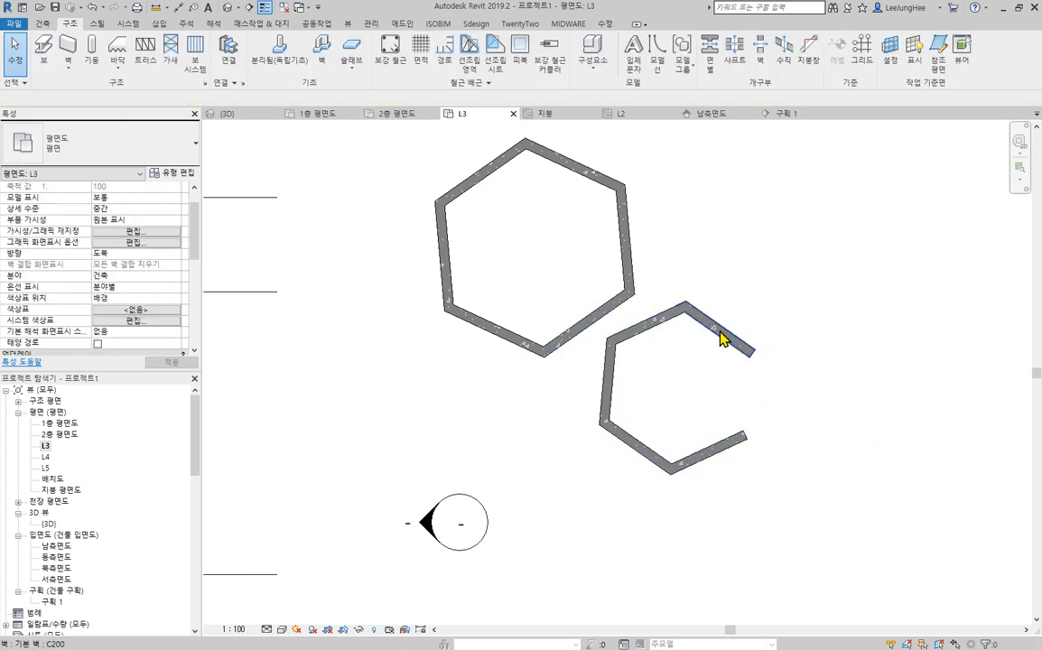
key(Tab)
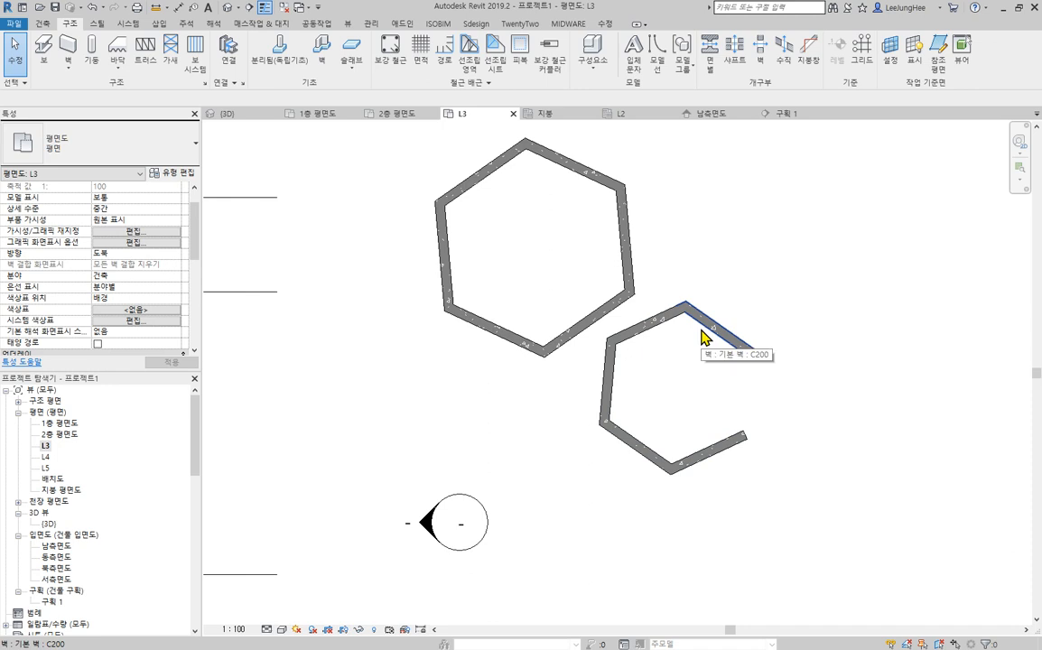
key(Tab)
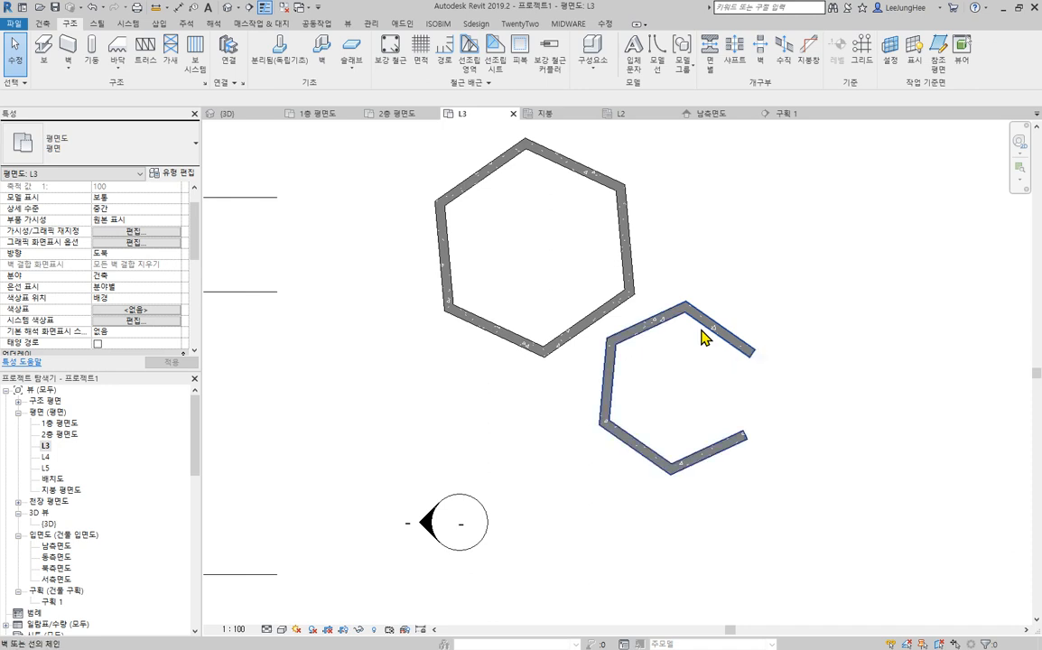
click(704, 337)
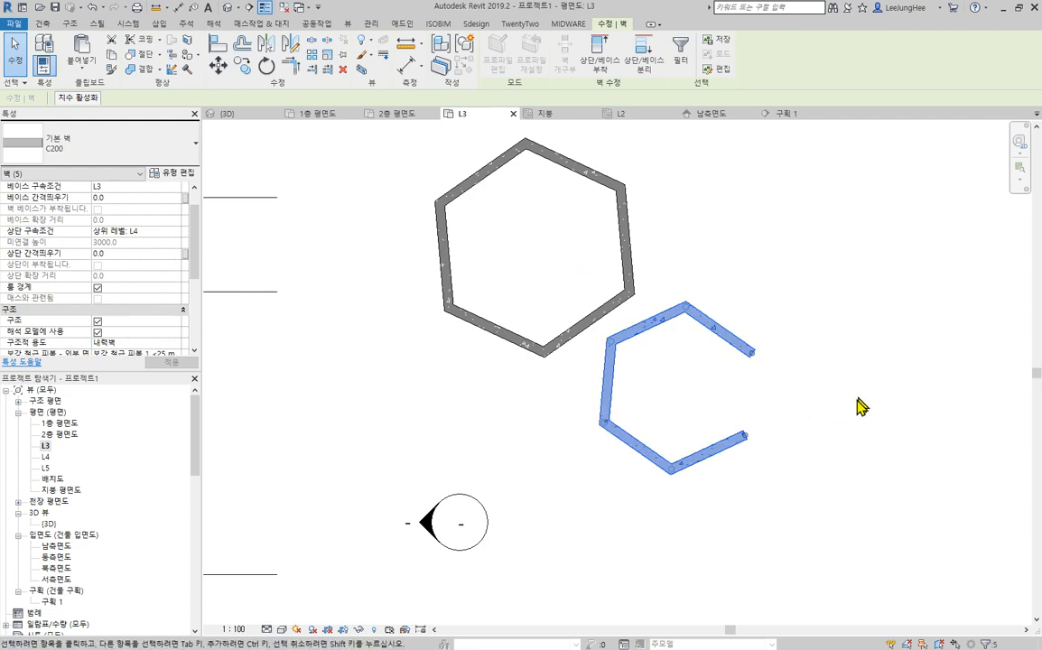
key(Delete)
drag(641, 350, 449, 146)
key(Delete)
Delete the irregular wall loop and the small rectangular wall loop inside the building, selecting each as a chain
scroll(677, 316, down, 3)
scroll(688, 458, up, 4)
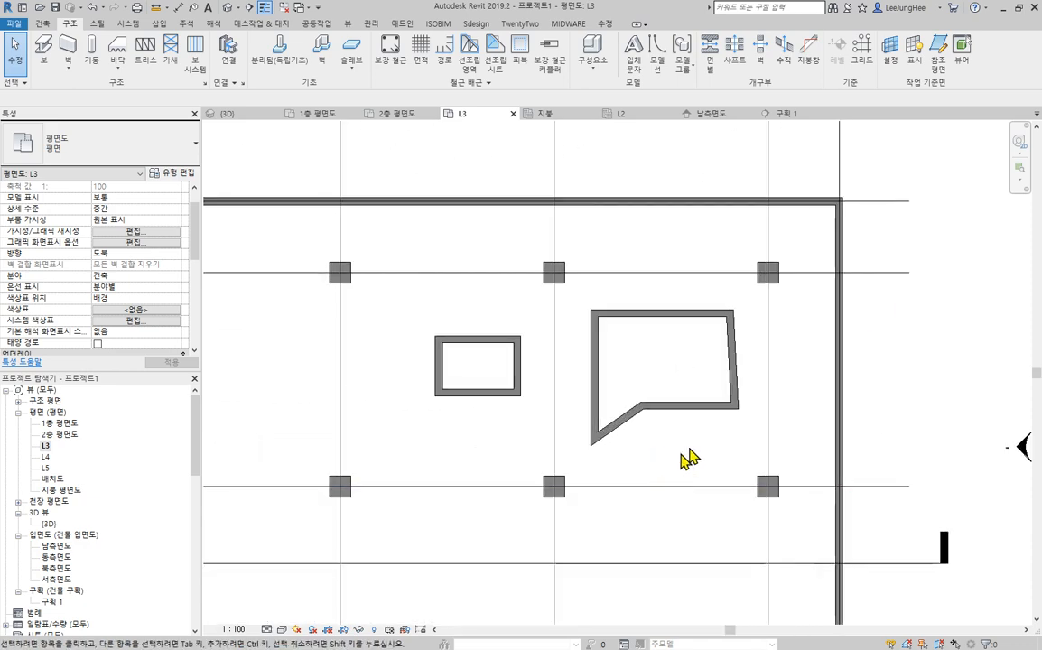
key(Tab)
click(713, 410)
key(Delete)
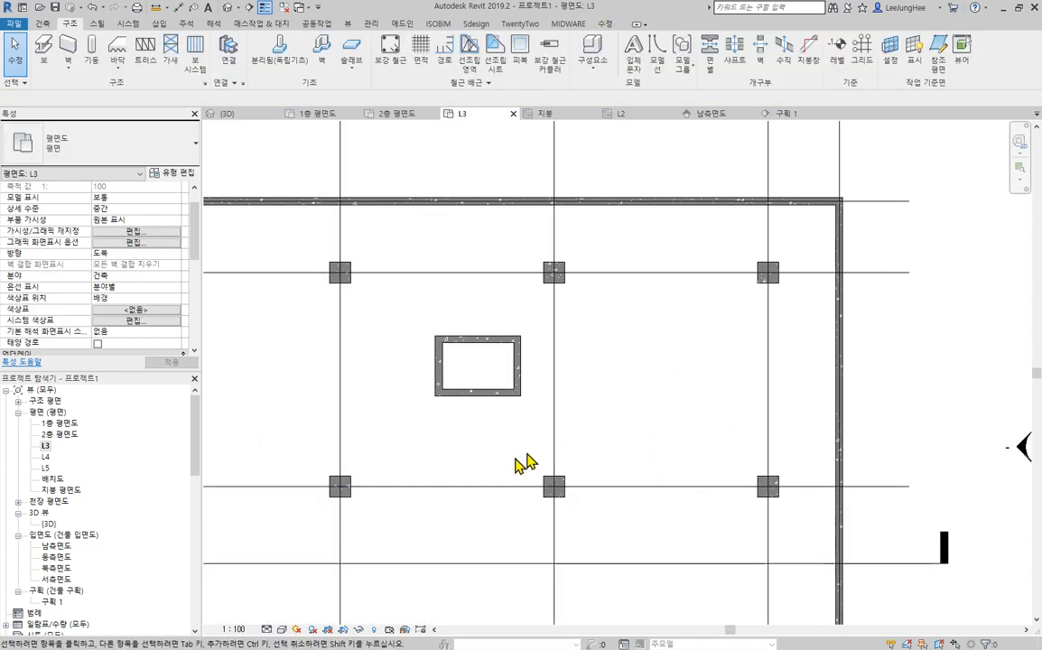
key(Tab)
click(489, 412)
key(Delete)
scroll(600, 409, down, 2)
middle_drag(600, 408, 909, 318)
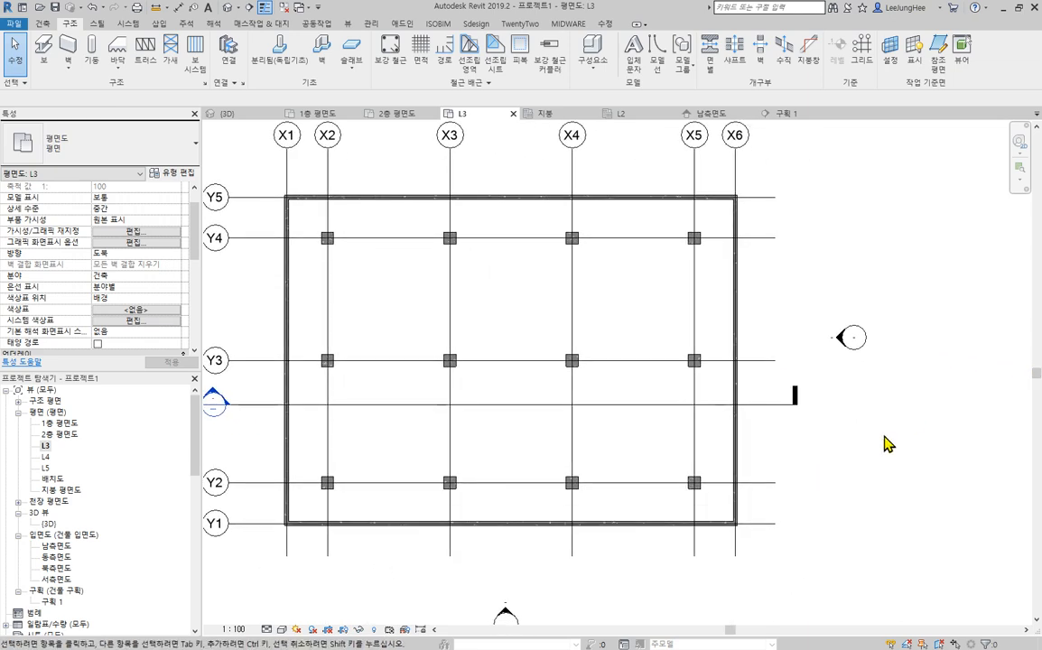
middle_drag(869, 536, 938, 309)
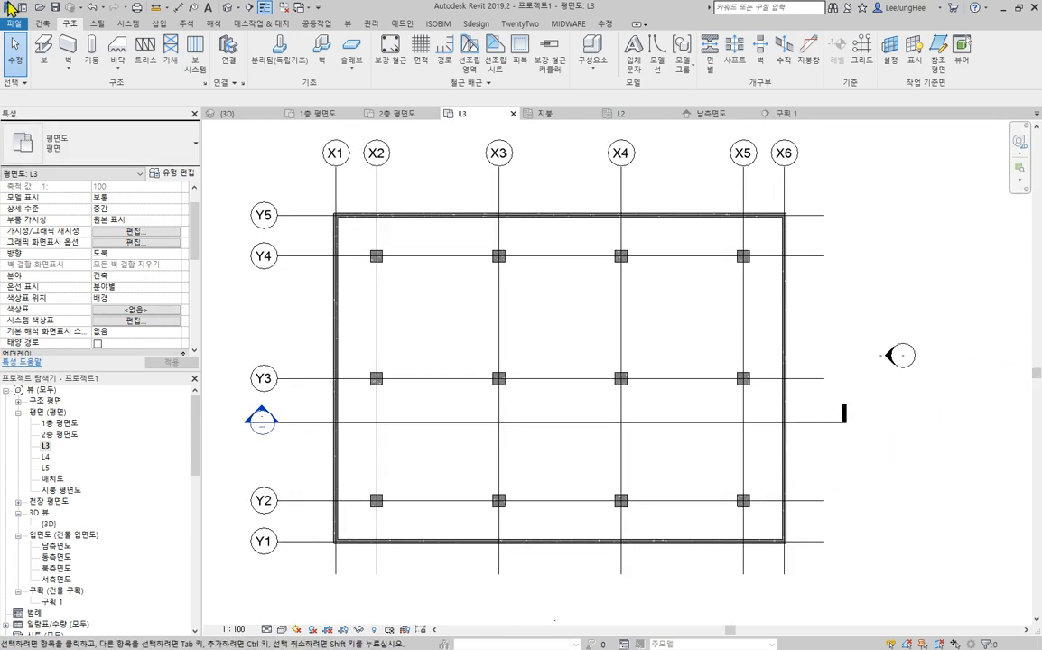
Start a structural wall of type CW 102-85-215p and open the layer structure in its type properties
click(415, 218)
scroll(694, 274, down, 1)
middle_drag(693, 274, 592, 378)
click(350, 197)
click(69, 47)
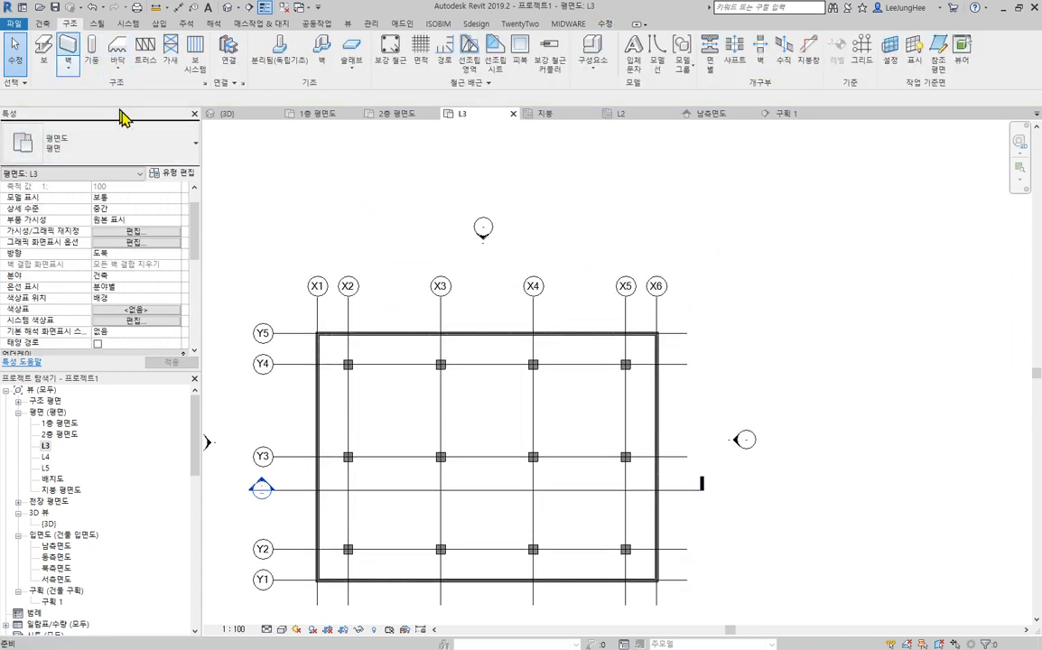
click(149, 149)
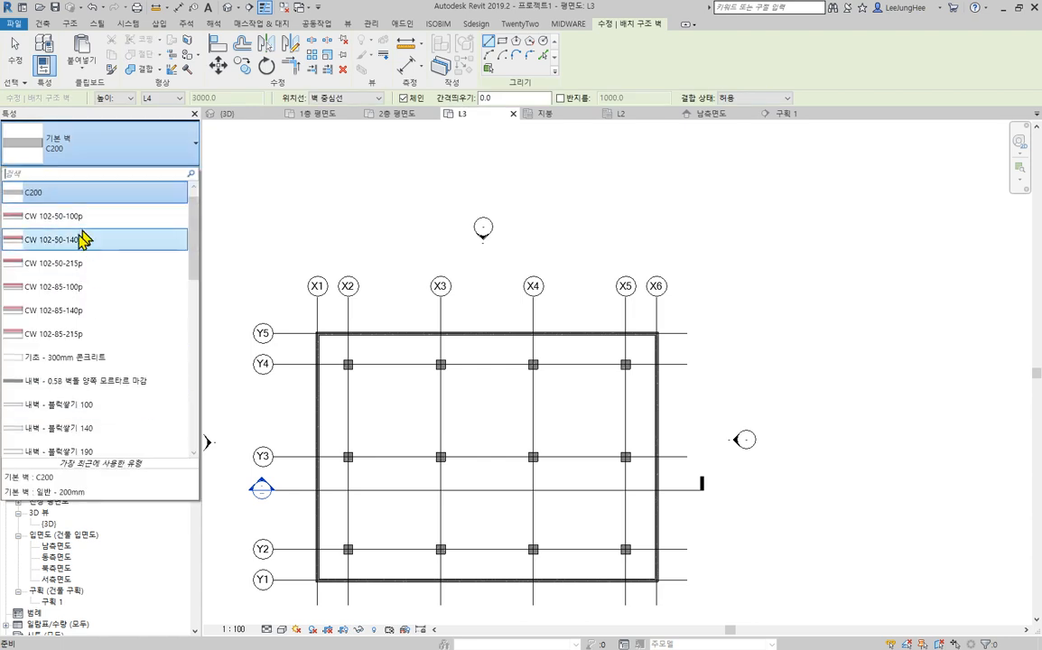
scroll(35, 236, up, 1)
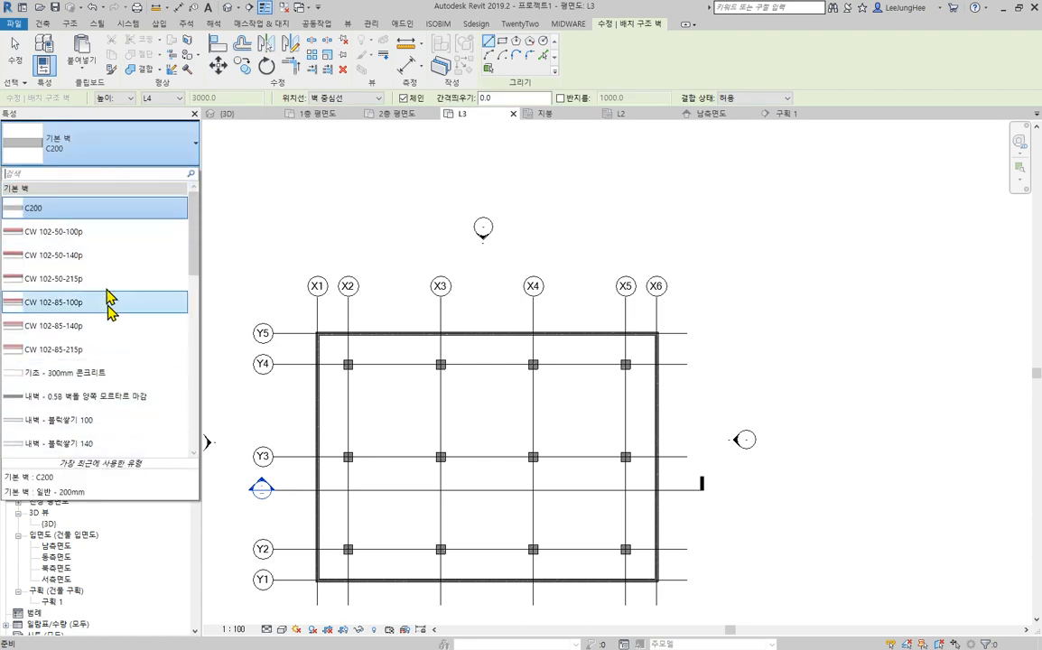
click(44, 354)
click(185, 174)
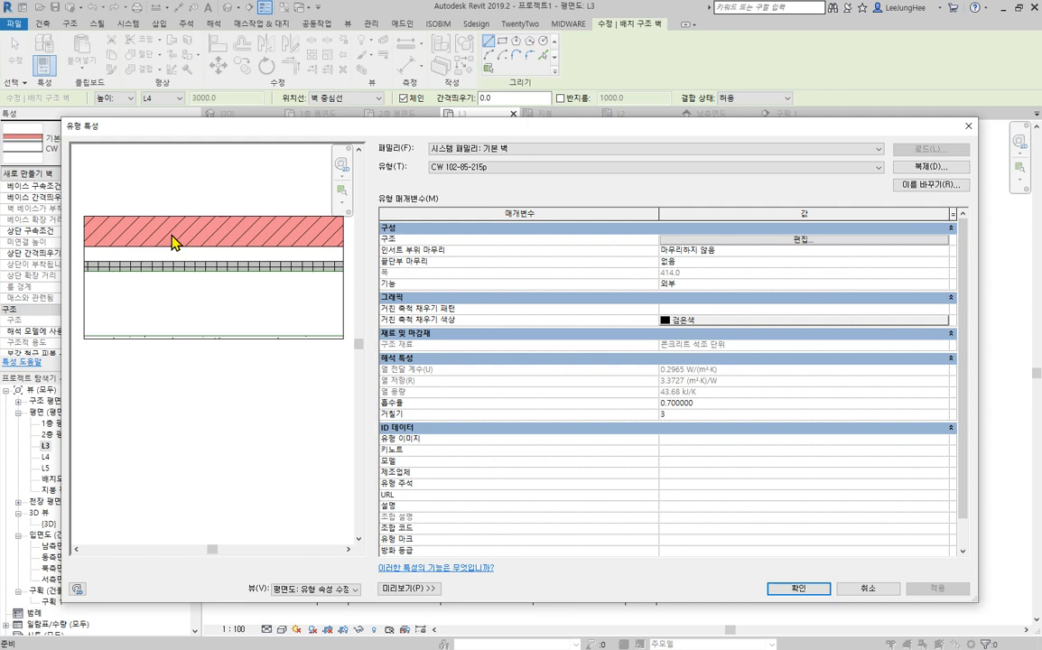
click(797, 241)
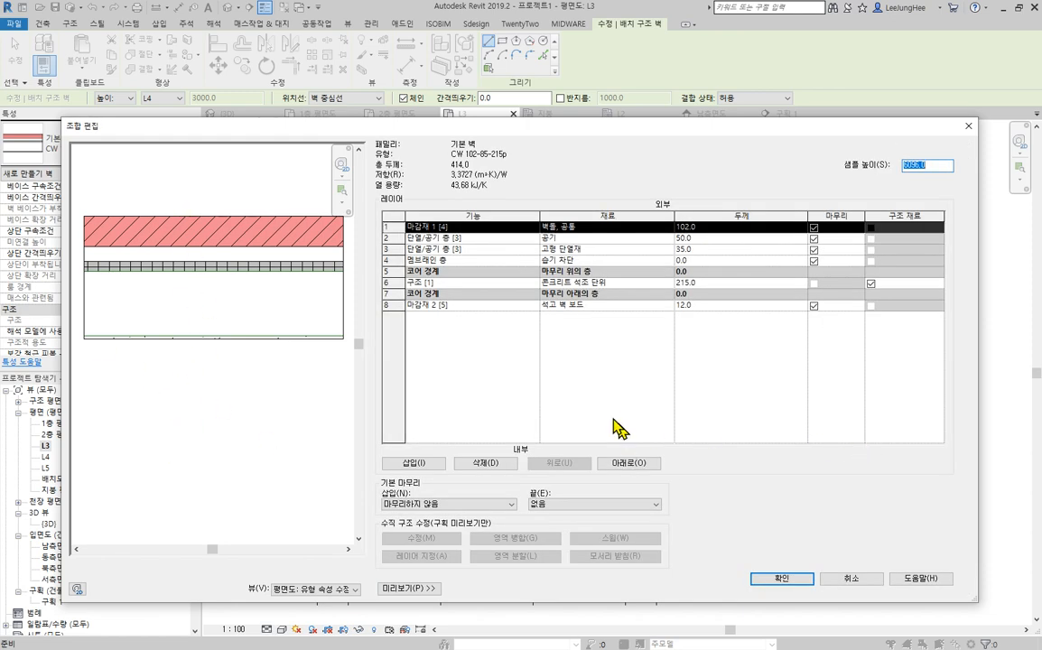
Examine the layer functions, materials and thicknesses of CW 102-85-215p, cancel both dialogs, and leave the wall command
click(476, 226)
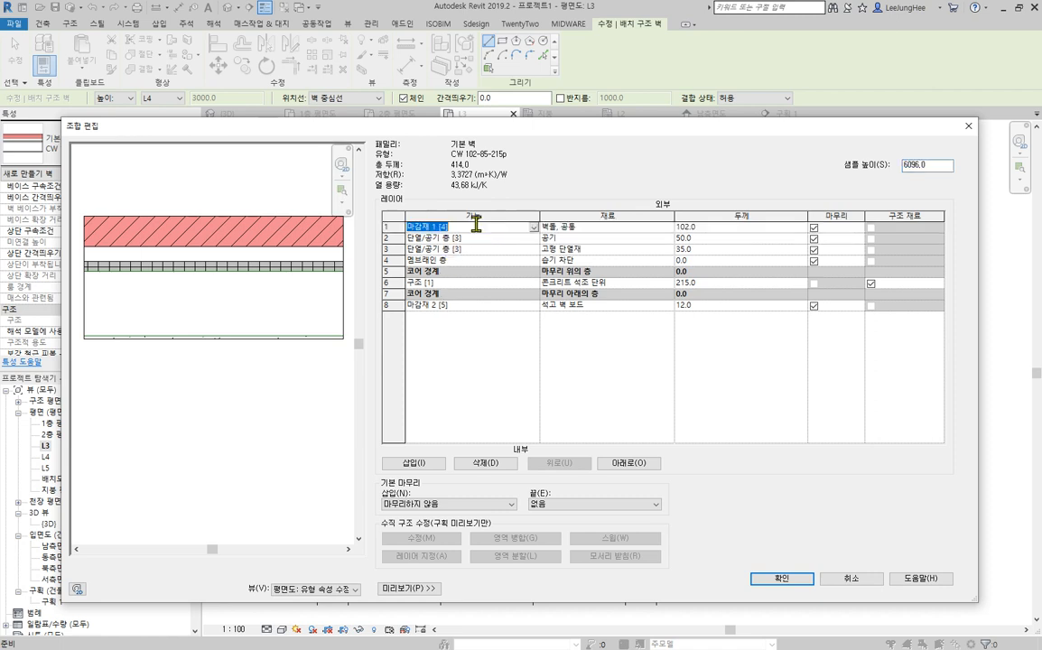
click(479, 238)
click(483, 251)
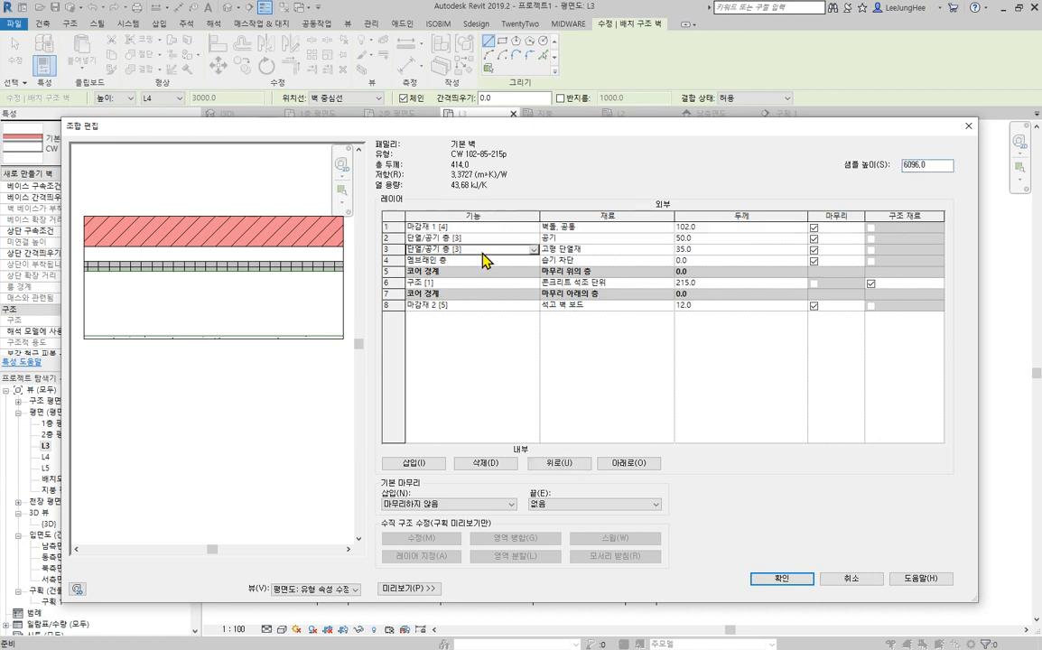
click(480, 261)
click(460, 293)
click(465, 305)
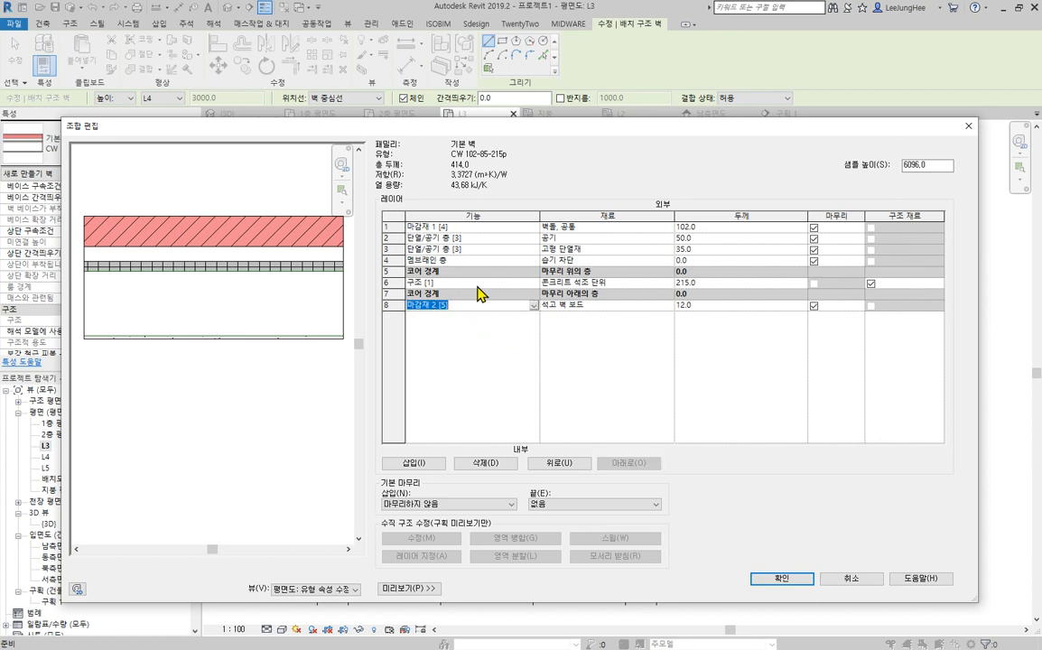
click(726, 305)
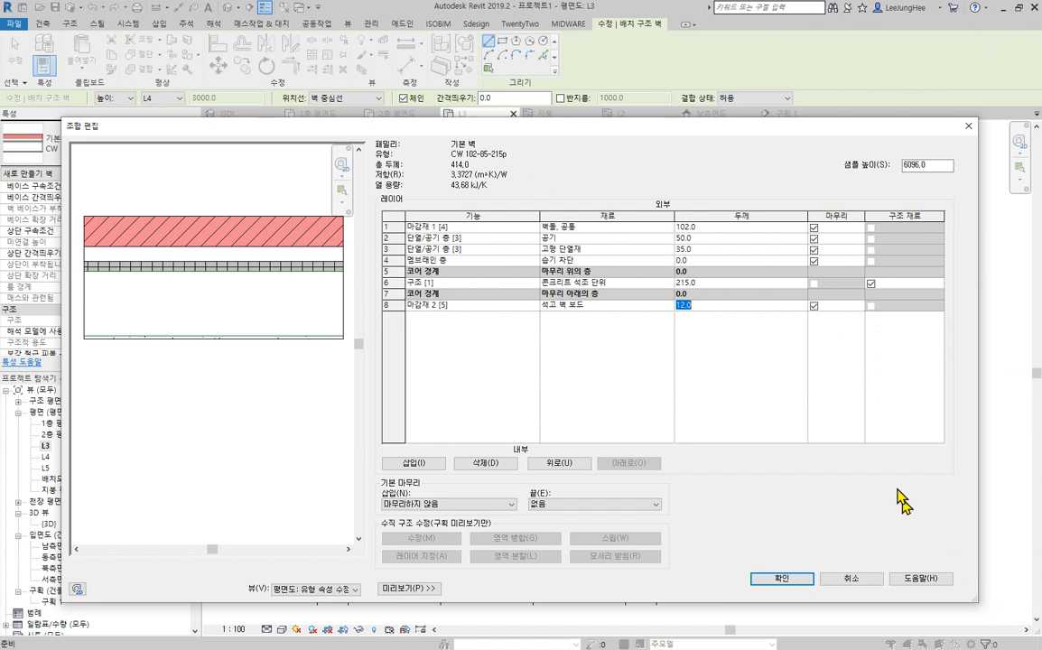
drag(823, 135, 858, 138)
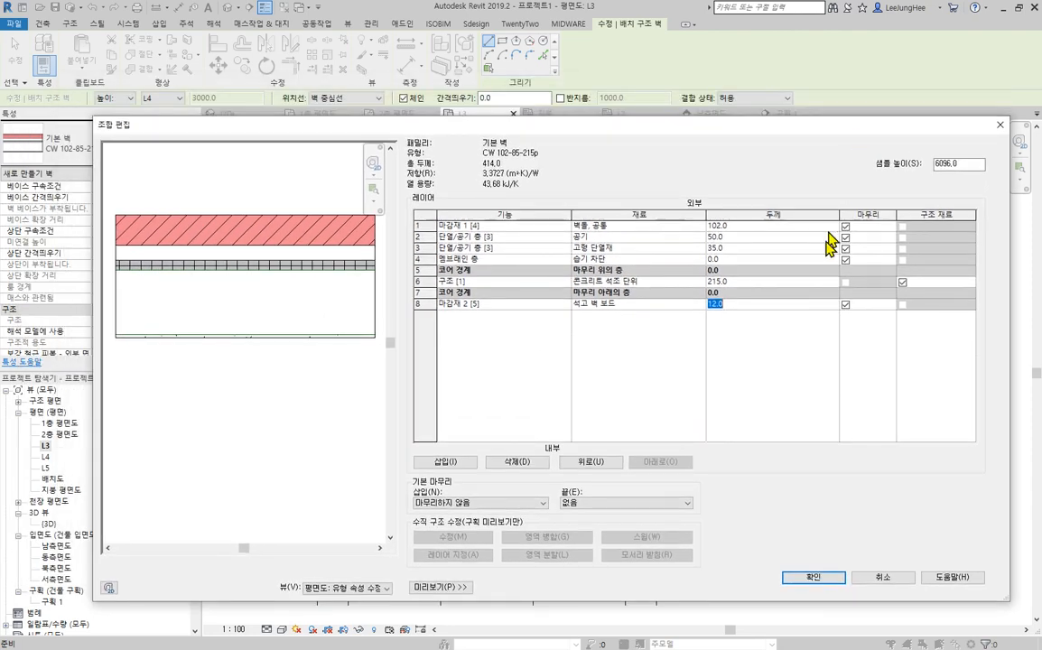
click(892, 580)
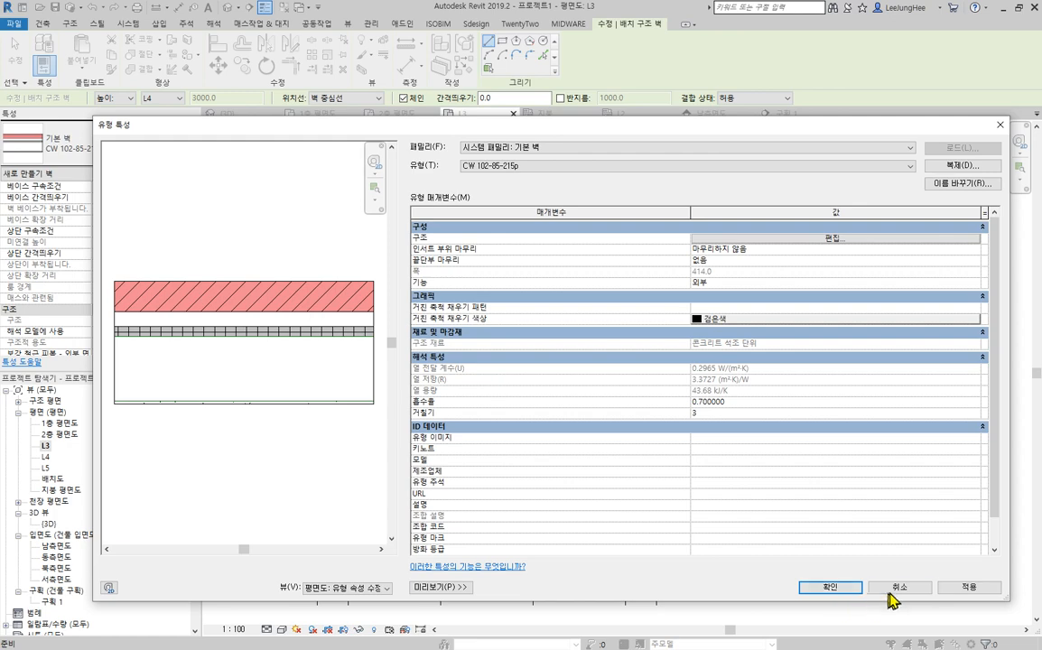
click(898, 587)
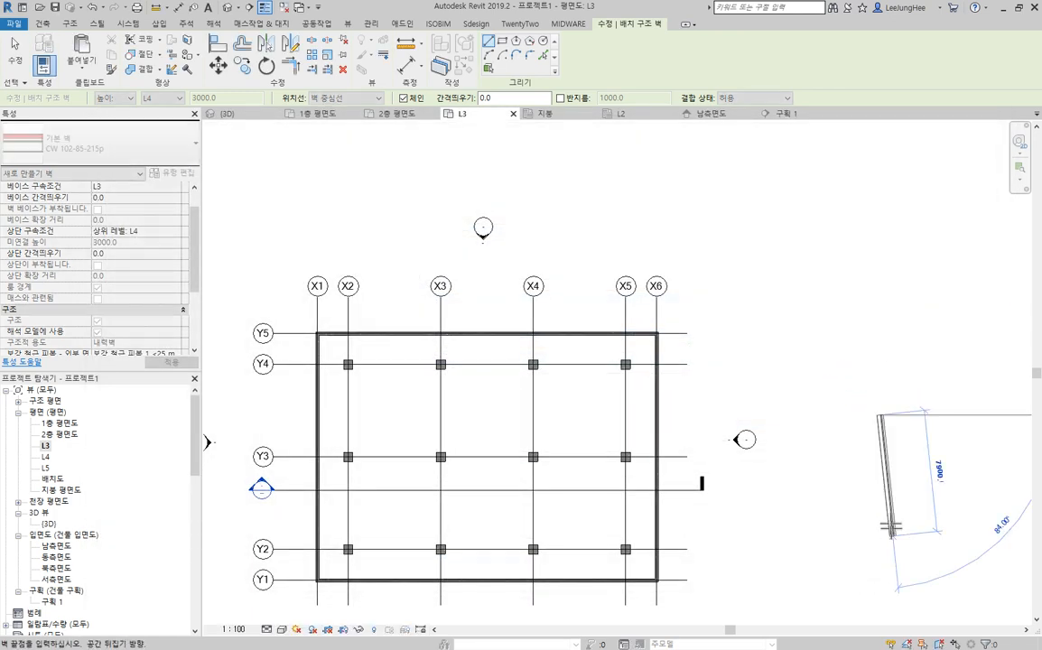
key(Escape)
key(Escape)
Open the default 3D view and inspect the perimeter walls on the frame model from several angles
middle_drag(900, 413, 937, 322)
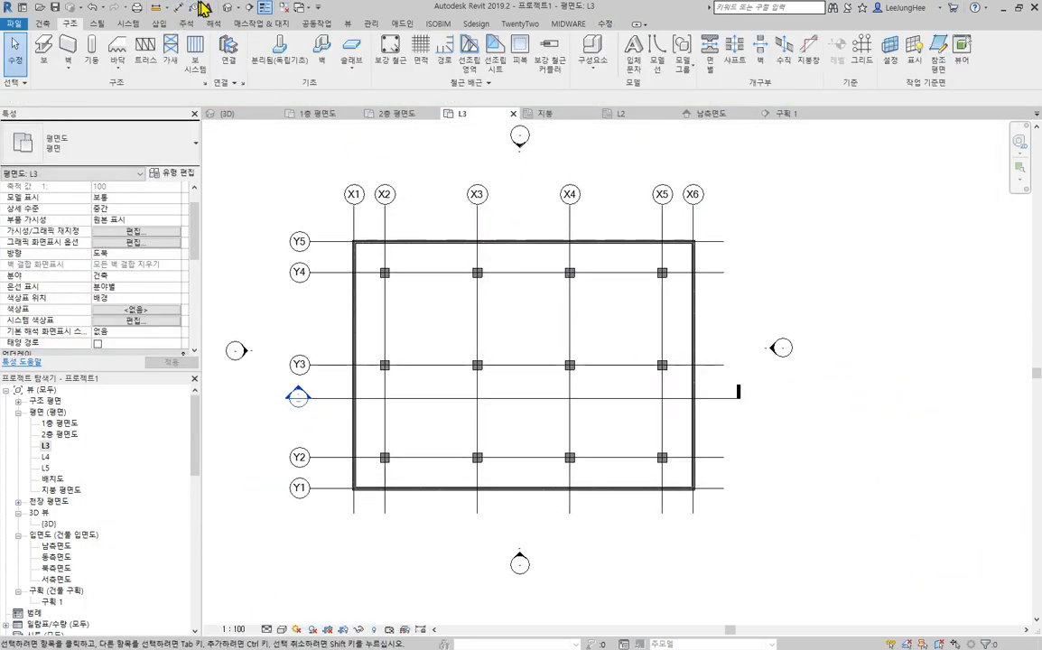
click(218, 8)
shift+middle_drag(681, 499, 658, 471)
shift+middle_drag(767, 460, 242, 452)
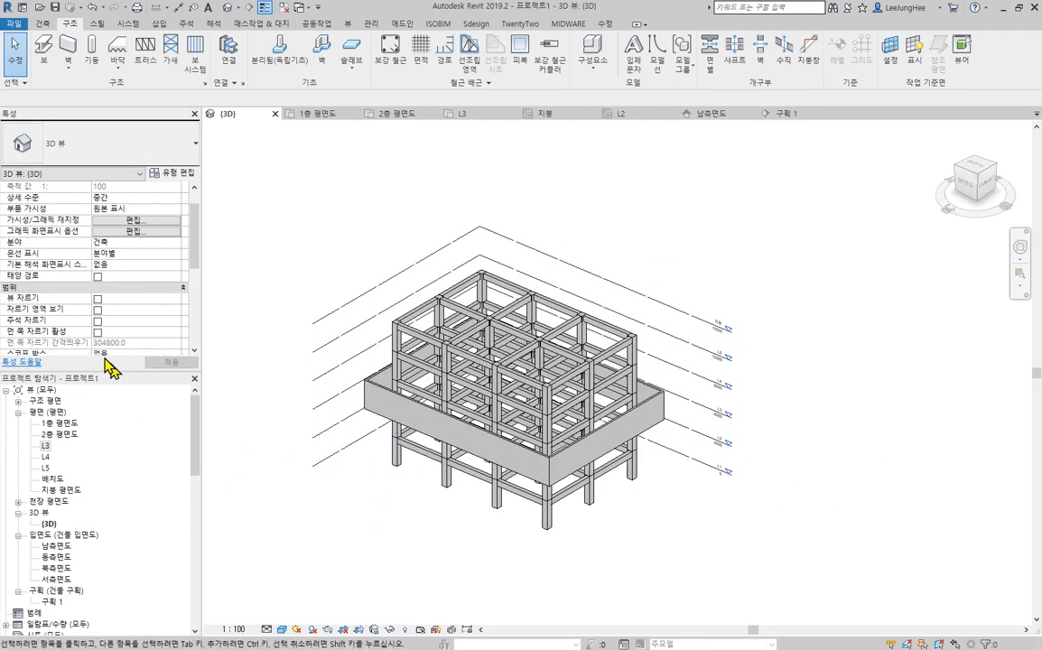
Return to the L3 floor plan, select all building elements to review their categories in the Filter, and clear the selection
double_click(45, 445)
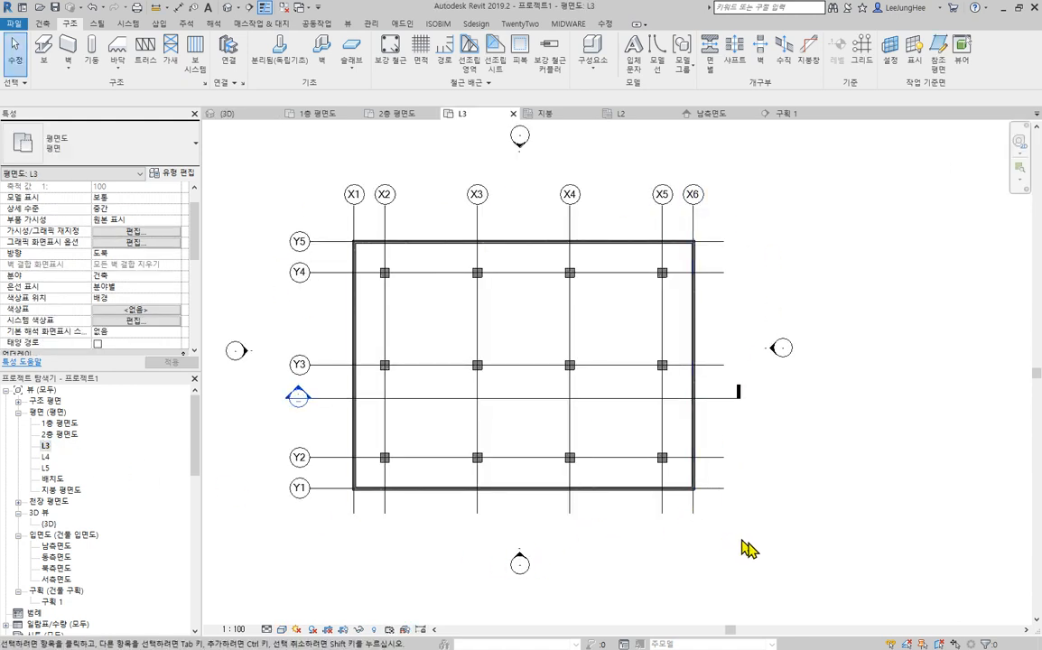
drag(720, 526, 348, 222)
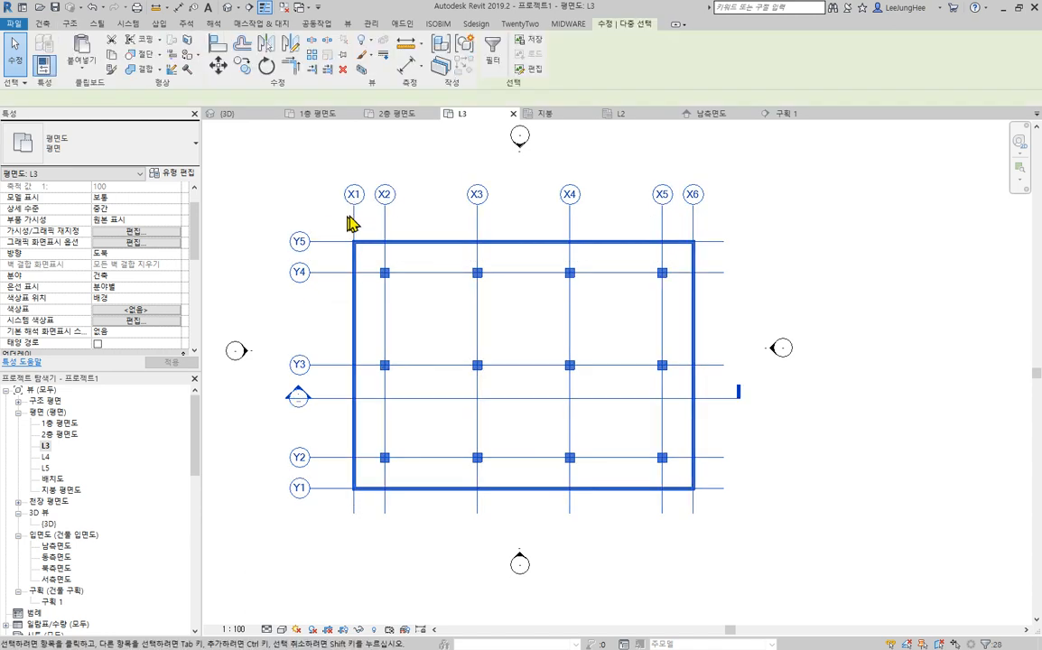
click(492, 50)
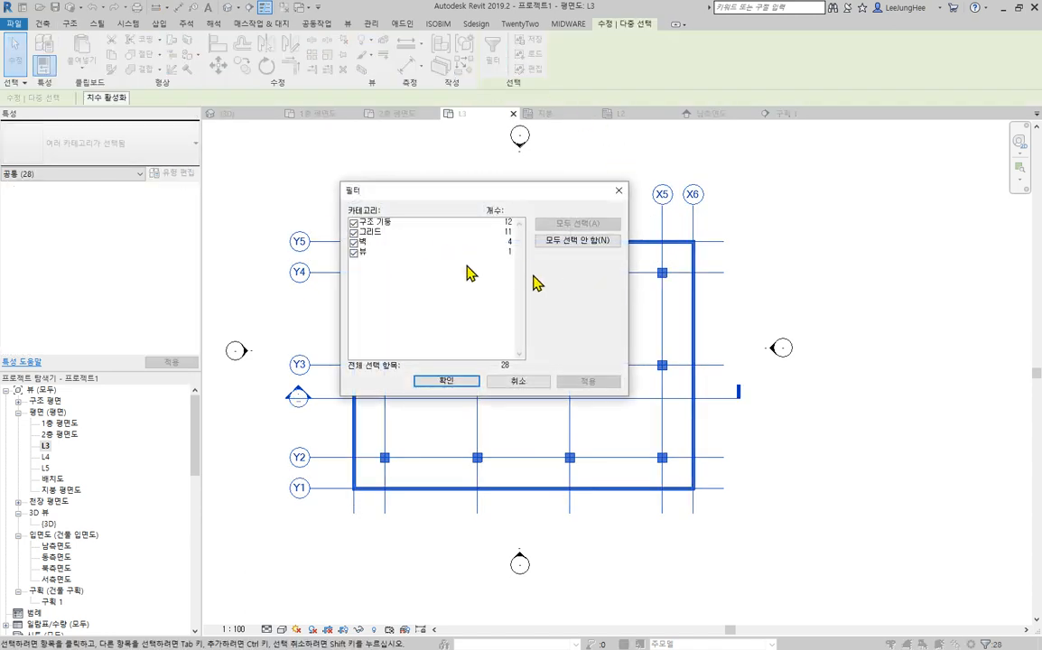
click(519, 383)
click(900, 530)
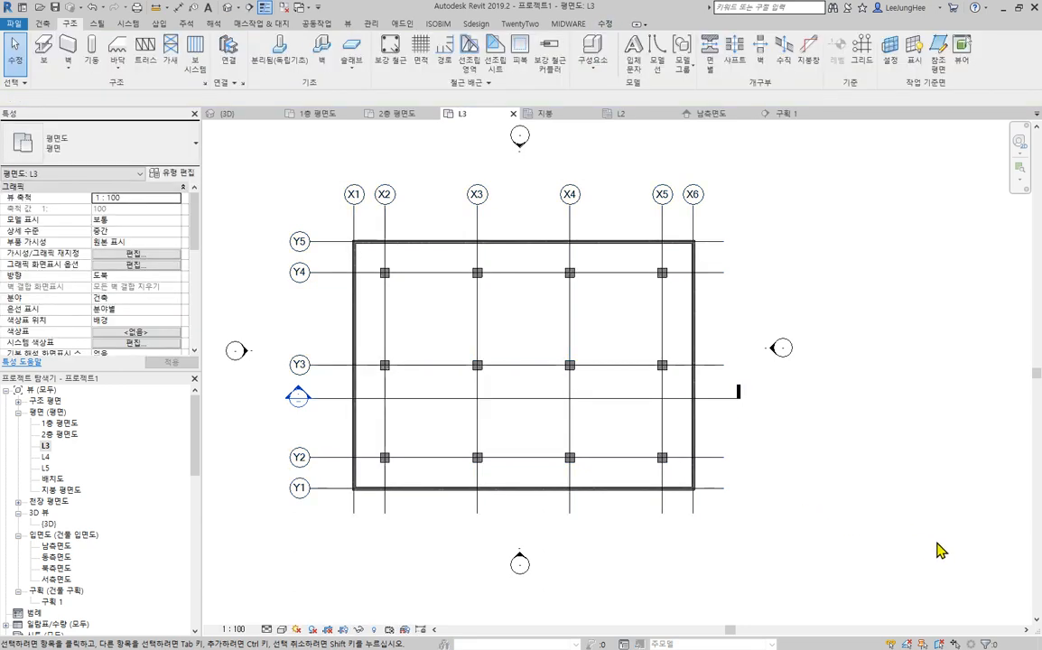
Copy the connected L3 perimeter walls aligned to levels L1, L2, L4, L5 and 지붕, and inspect the stacked walls in 3D
key(Tab)
click(692, 436)
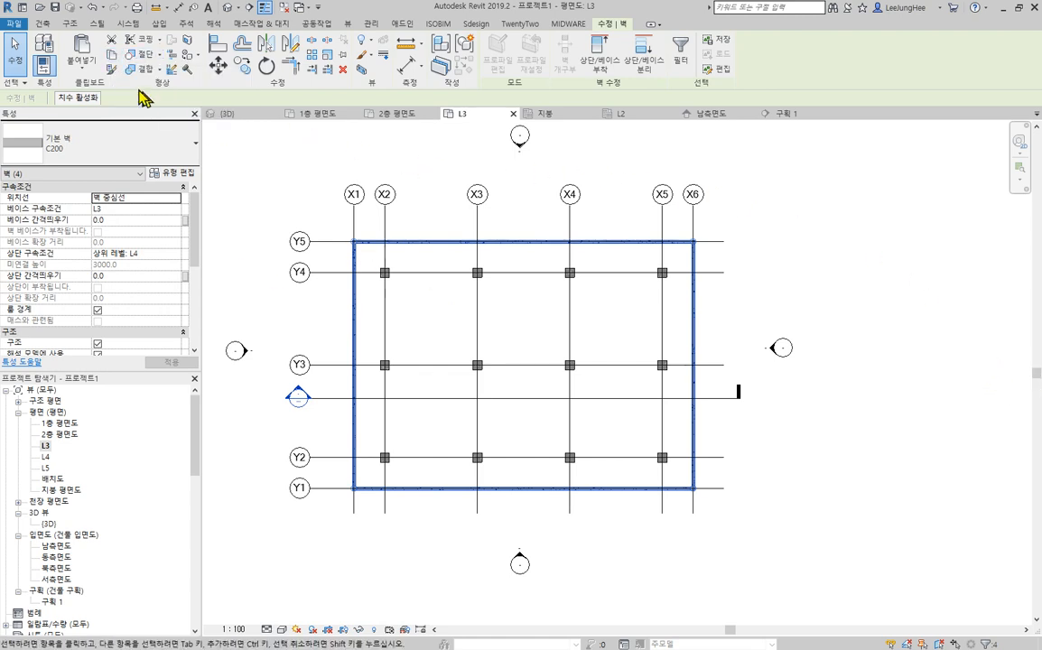
click(82, 72)
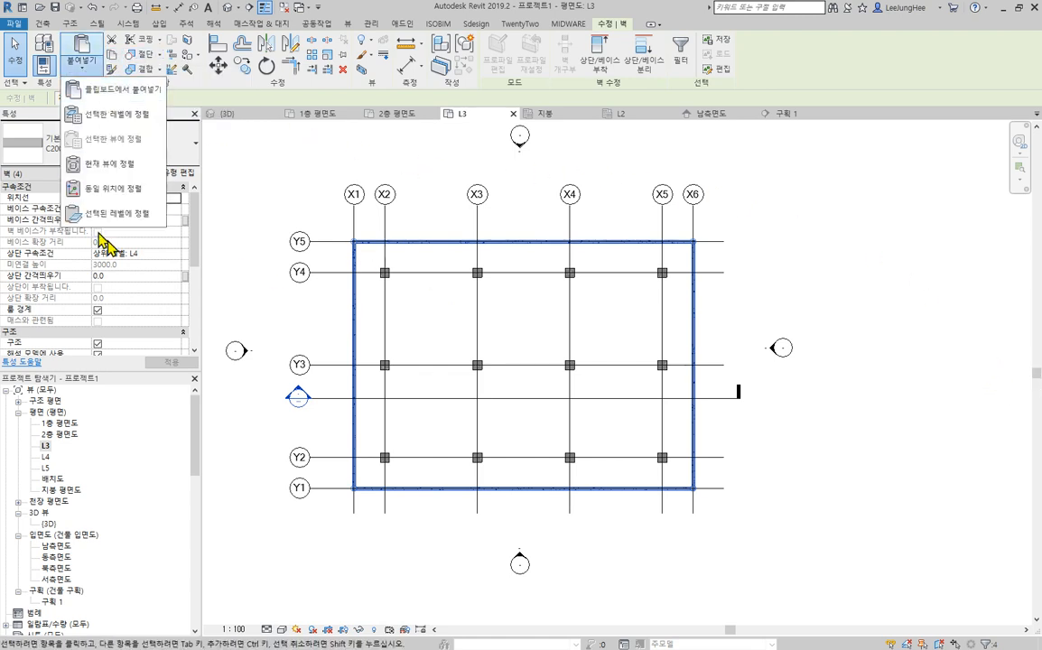
click(136, 119)
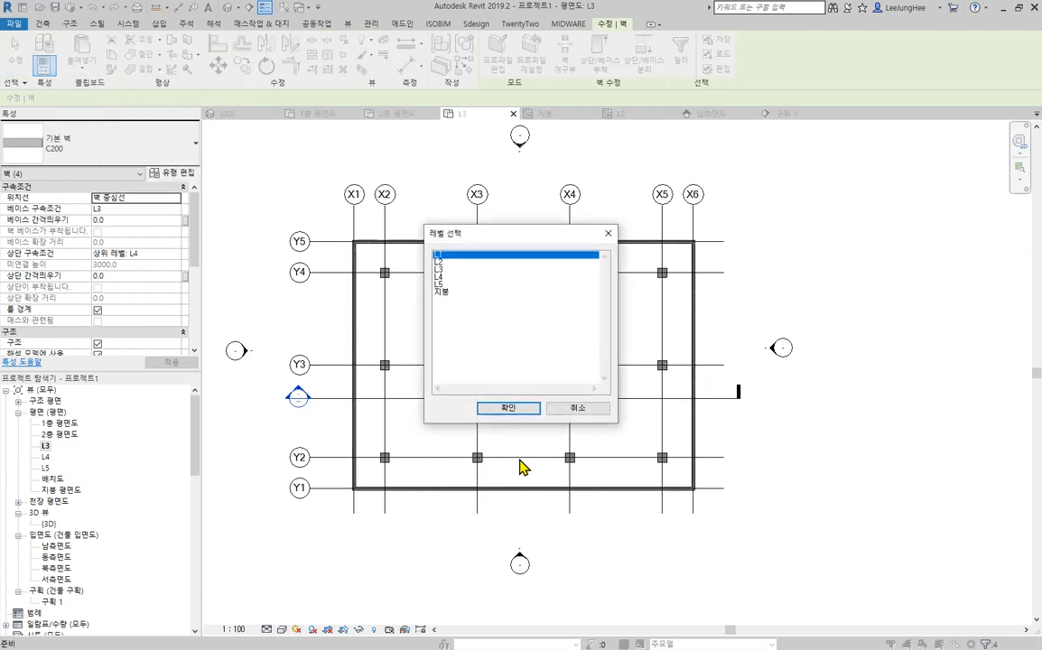
click(461, 270)
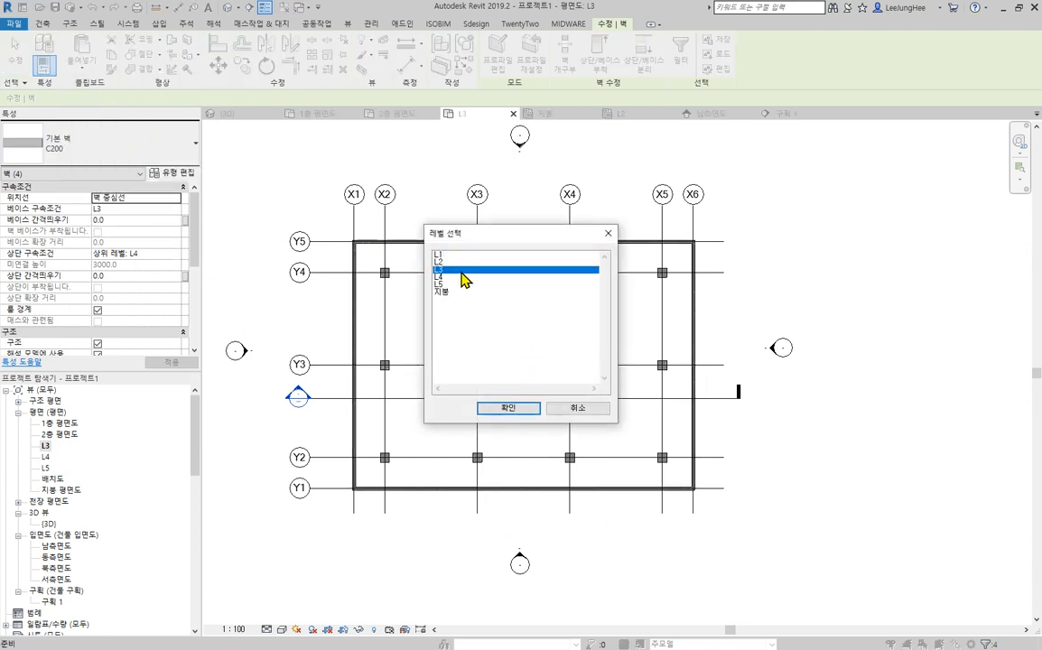
drag(461, 280, 464, 303)
ctrl+click(468, 263)
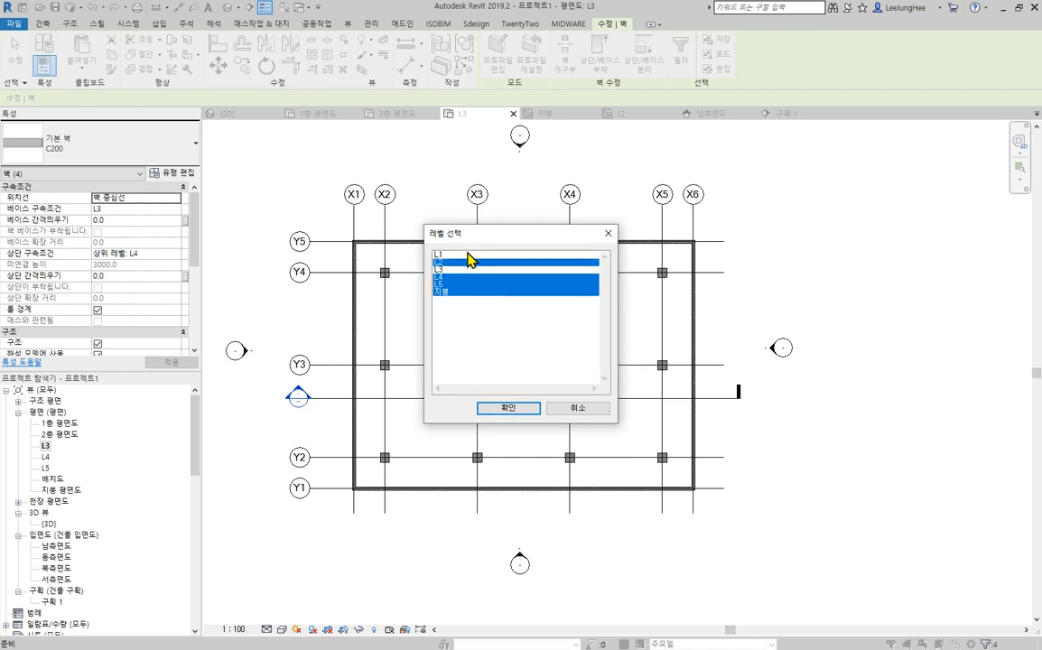
ctrl+click(469, 256)
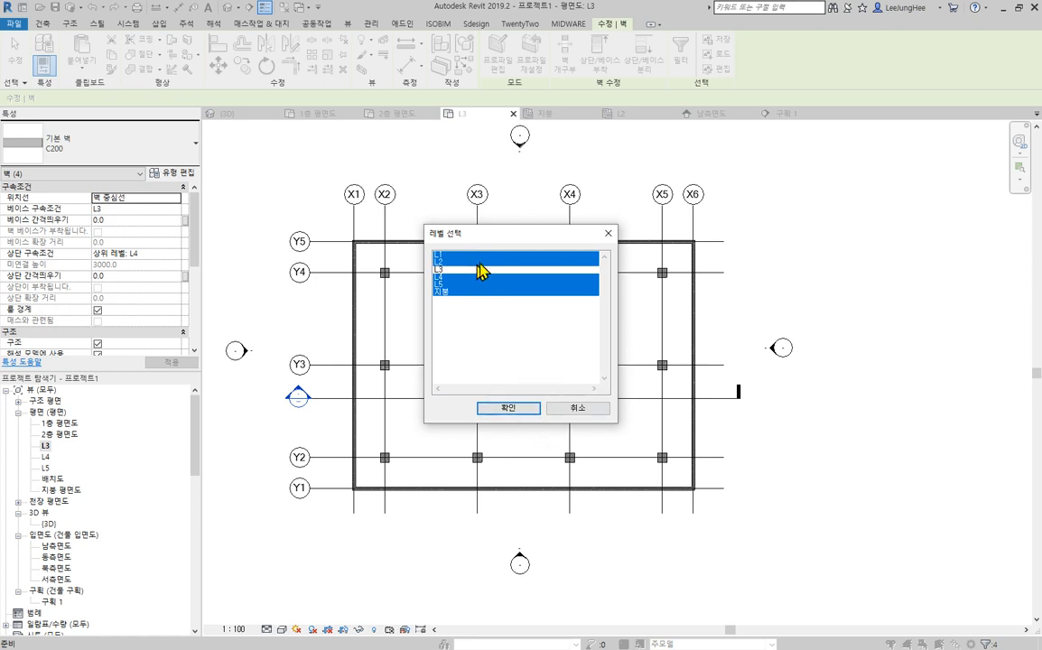
click(515, 412)
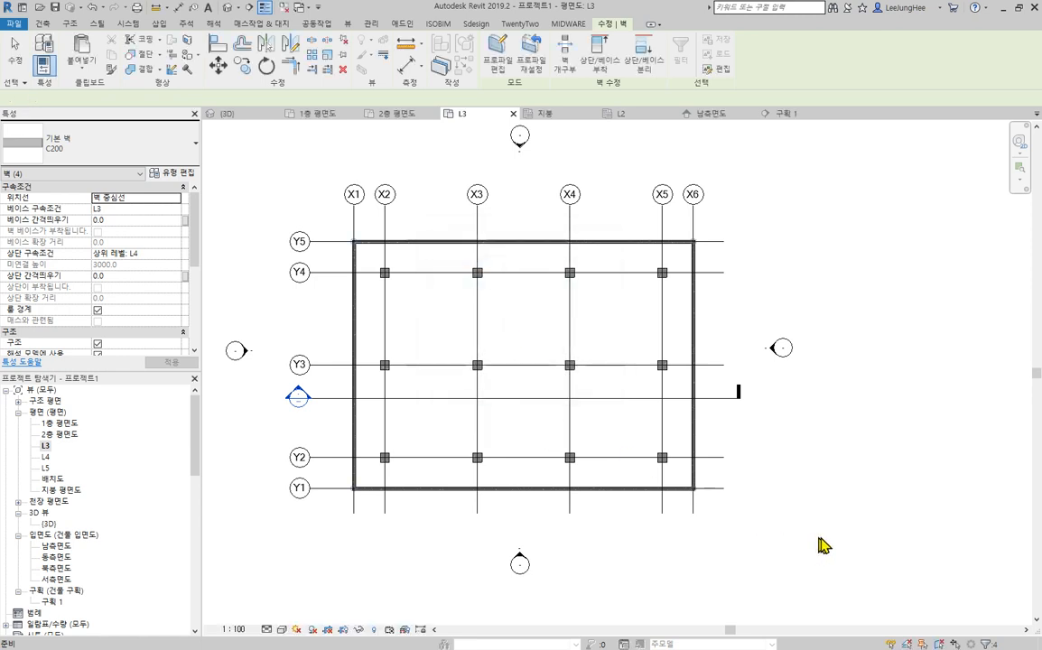
click(226, 7)
shift+middle_drag(686, 553, 650, 521)
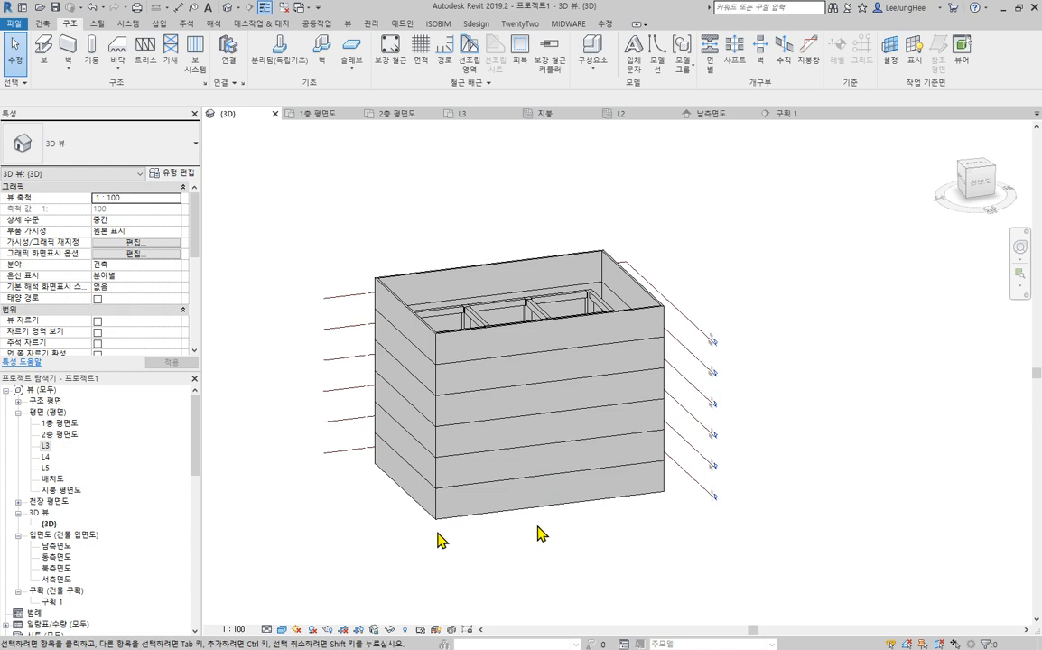
In the 1층 평면도 floor plan, move the perimeter wall on grid X1 to about 2200 mm left of grid X4
double_click(56, 423)
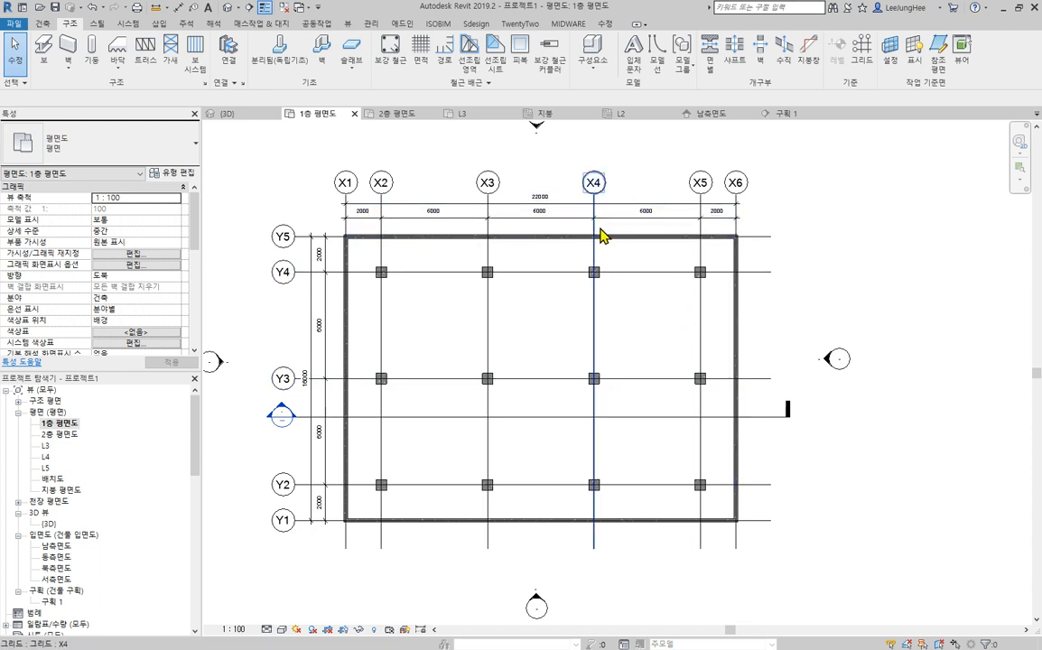
click(345, 361)
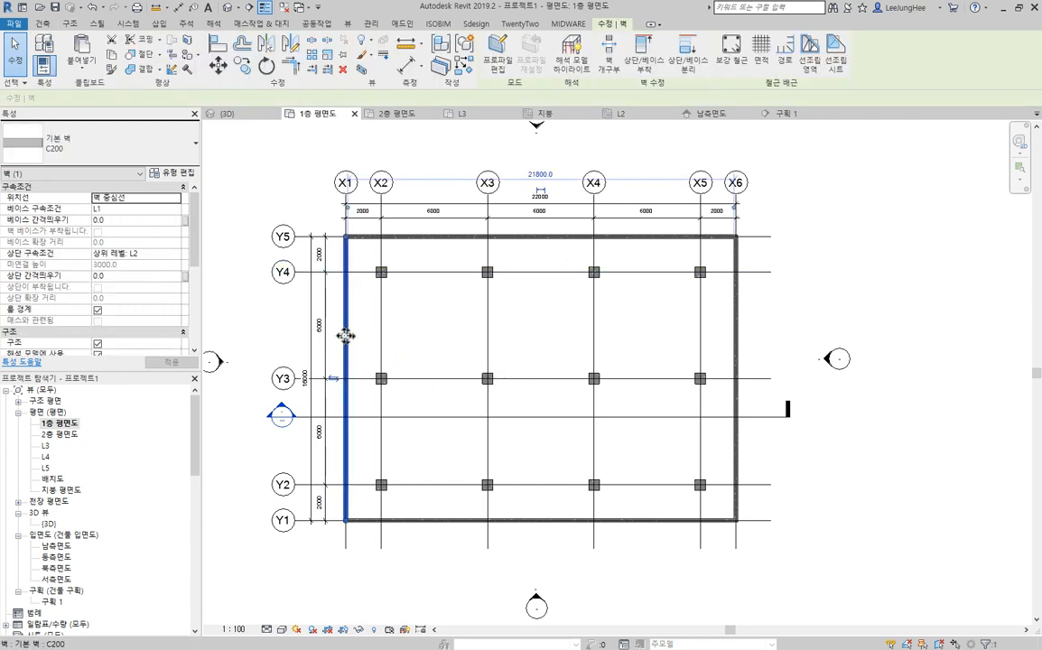
drag(344, 334, 554, 336)
click(958, 337)
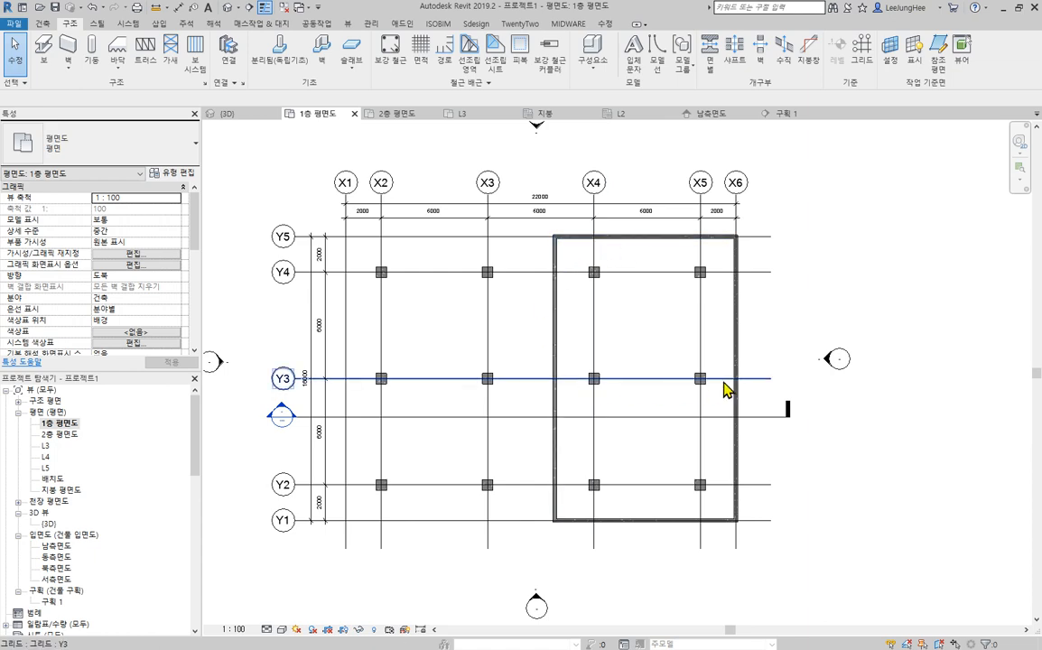
Add an aligned dimension between grid X4 and the moved wall's centreline, placed just above the upper wall
scroll(607, 264, up, 3)
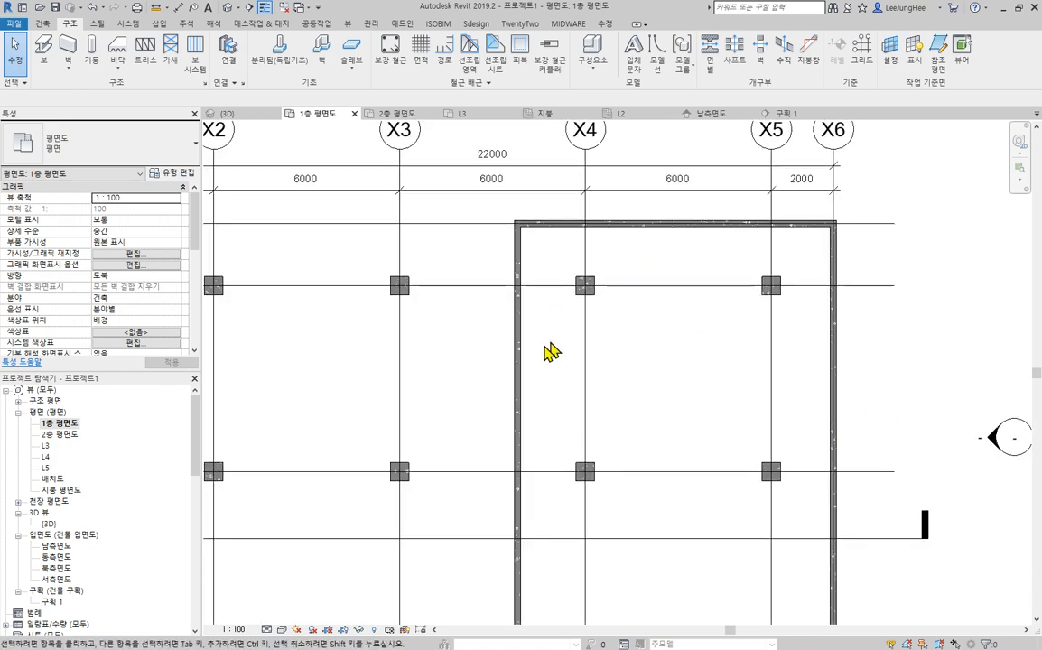
middle_drag(657, 385, 561, 400)
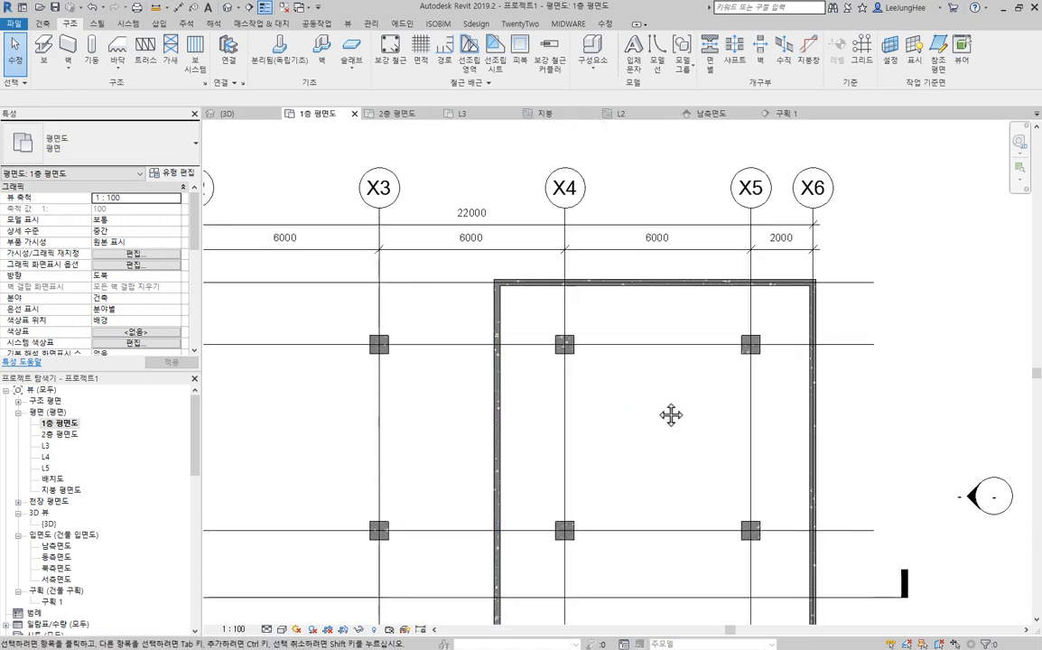
middle_drag(671, 415, 673, 420)
click(603, 25)
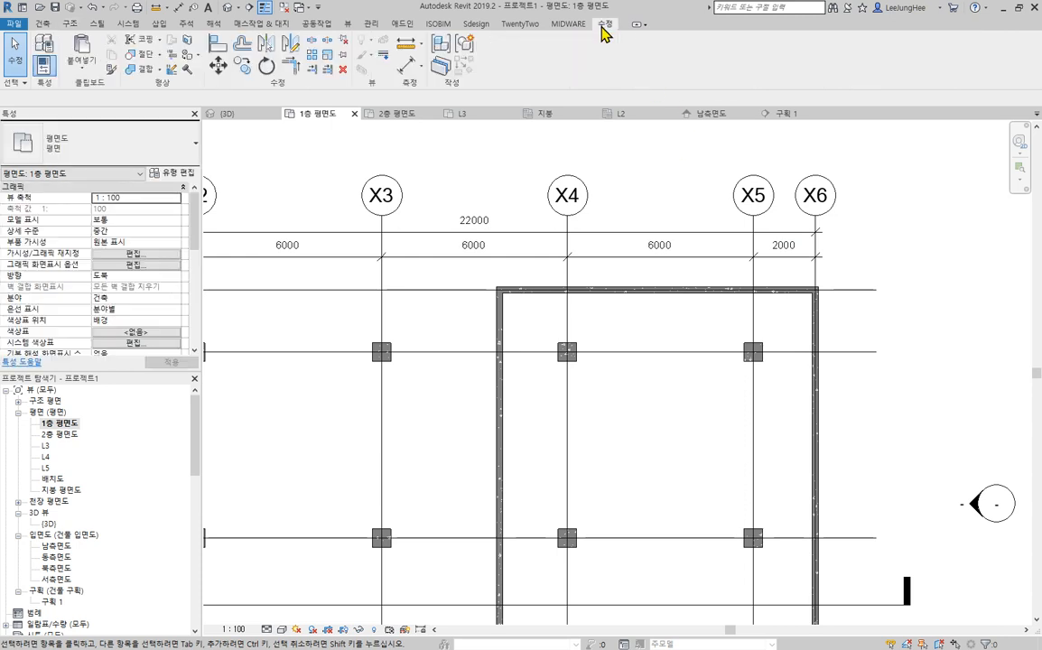
click(405, 70)
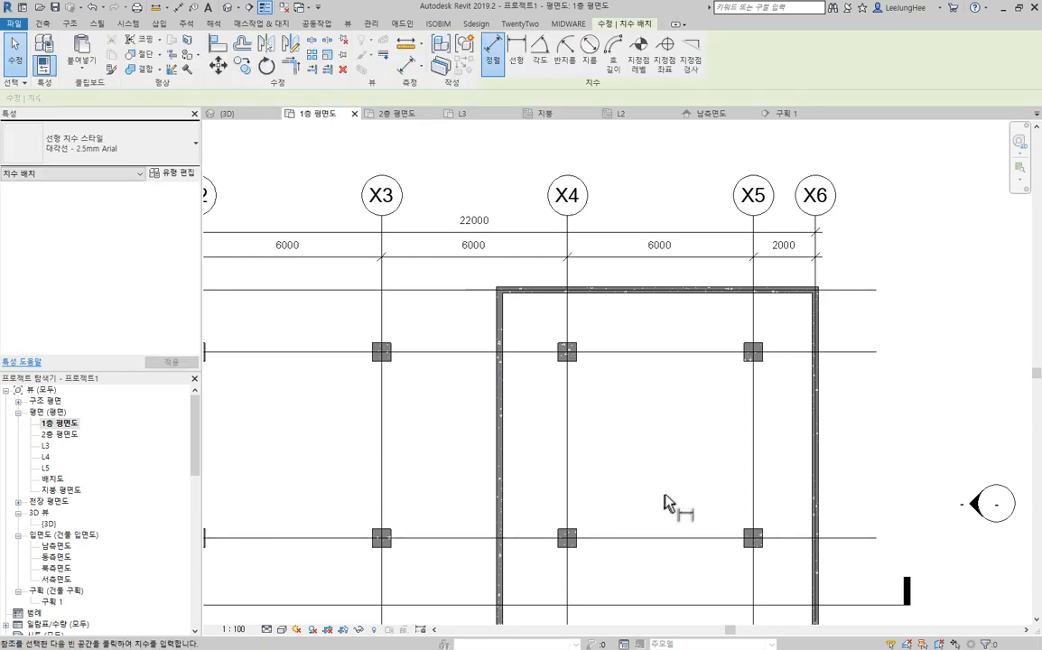
click(574, 431)
click(502, 453)
scroll(523, 288, up, 5)
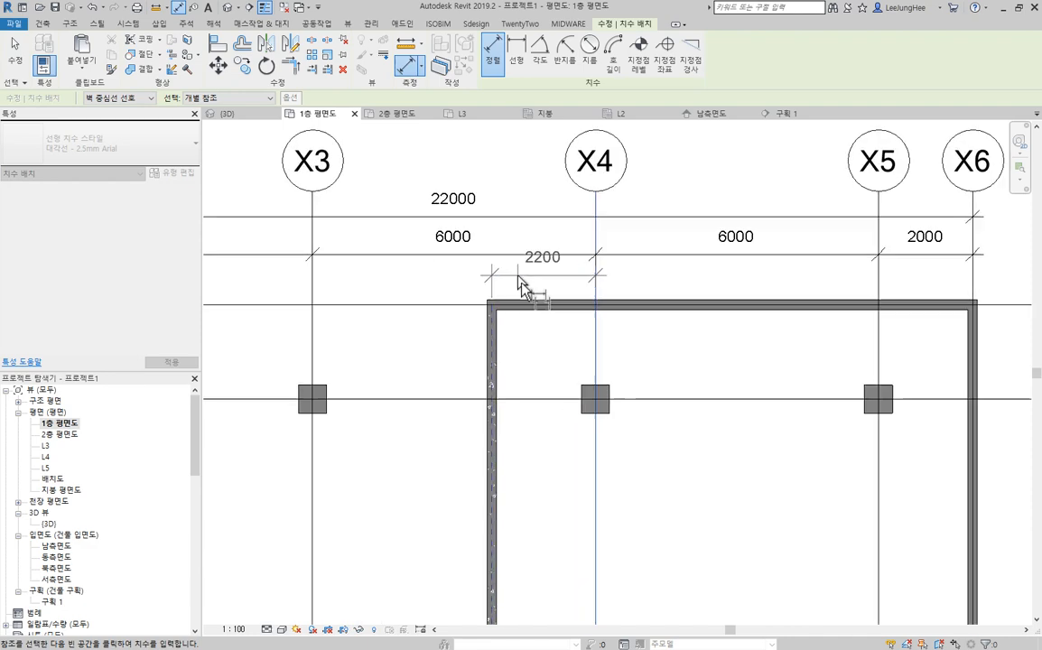
scroll(628, 344, up, 1)
scroll(623, 402, down, 1)
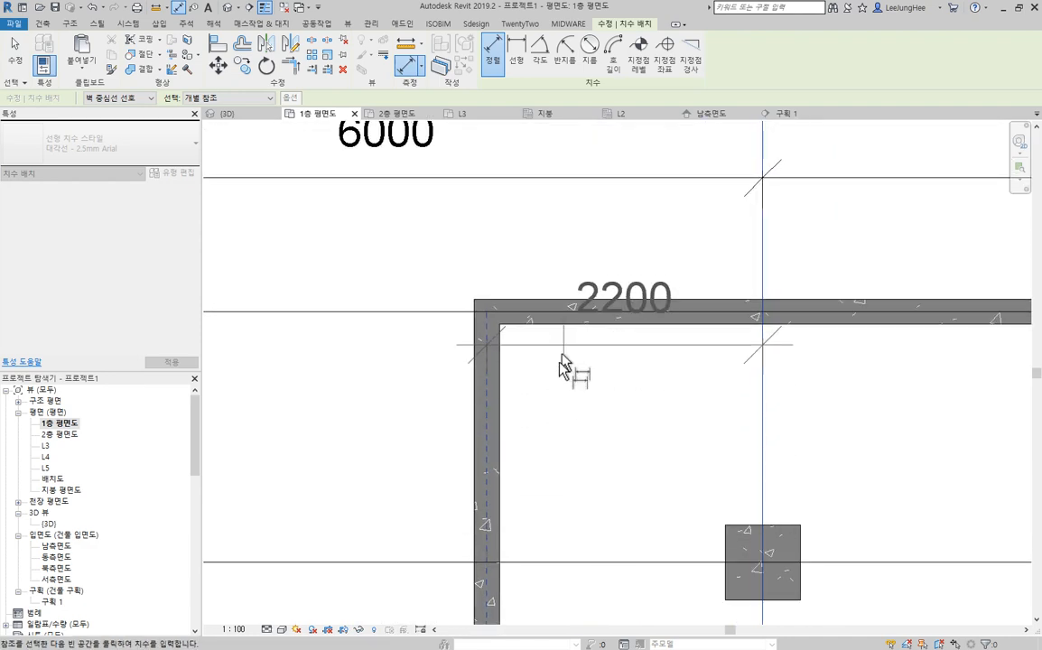
scroll(799, 276, down, 2)
click(803, 279)
click(697, 269)
key(Escape)
key(Escape)
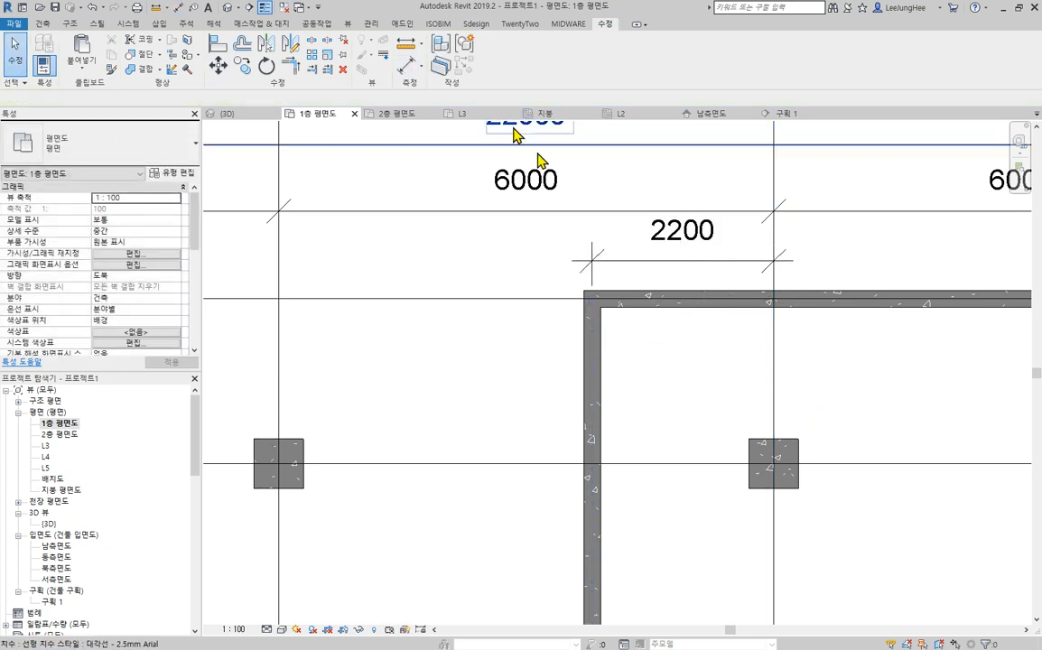
Try an aligned dimension from grid X4 to the outer and inner faces of the moved wall
click(779, 390)
click(405, 65)
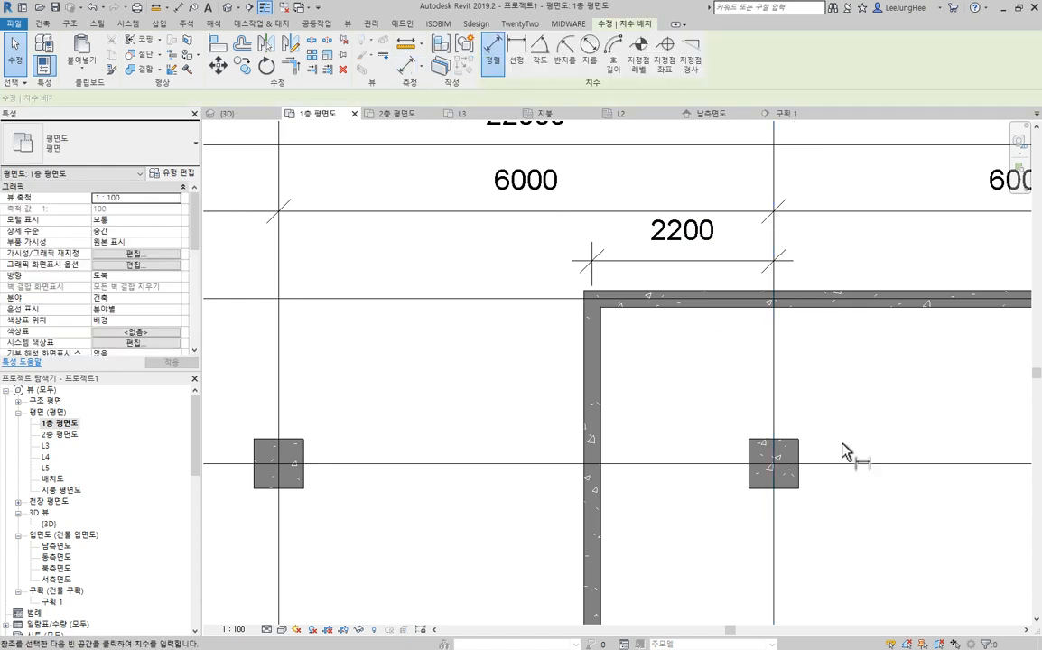
click(773, 419)
scroll(645, 447, up, 3)
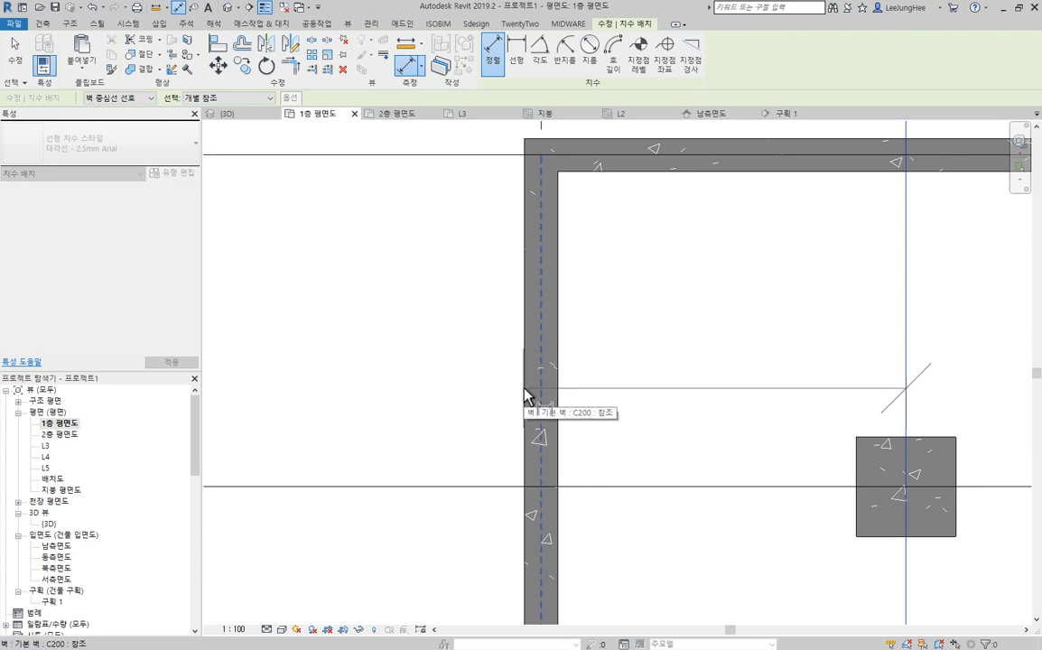
scroll(532, 387, up, 3)
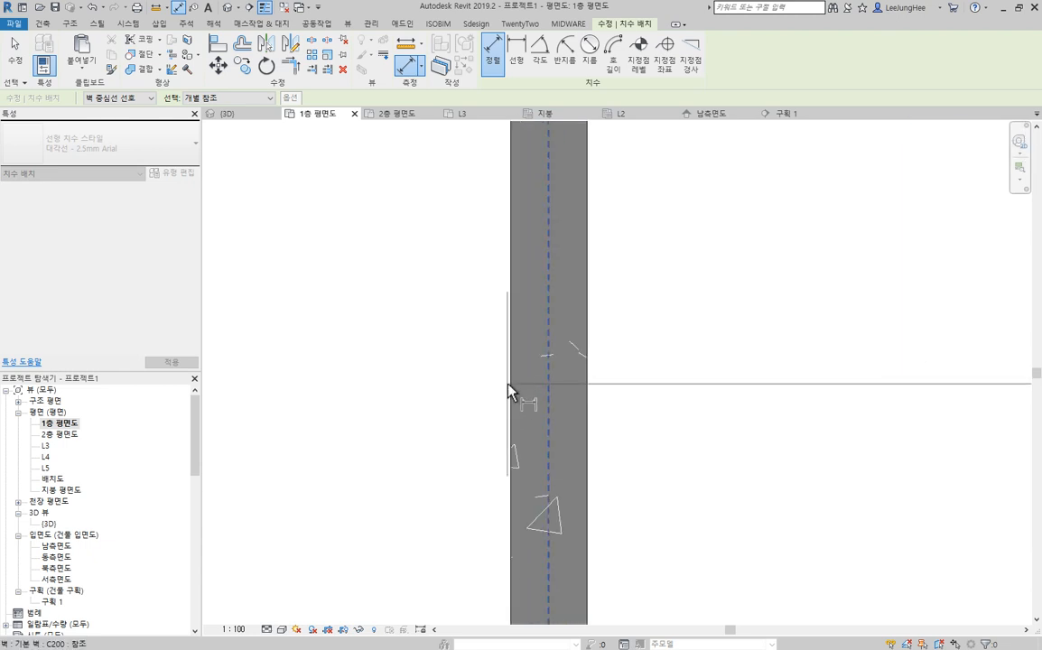
scroll(508, 388, down, 3)
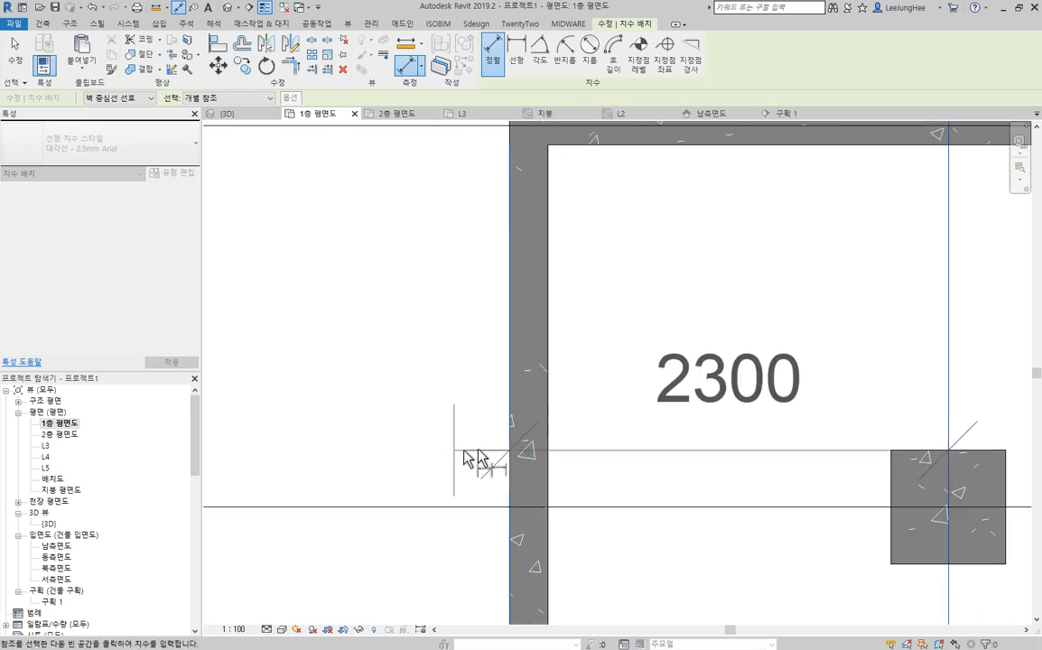
click(551, 446)
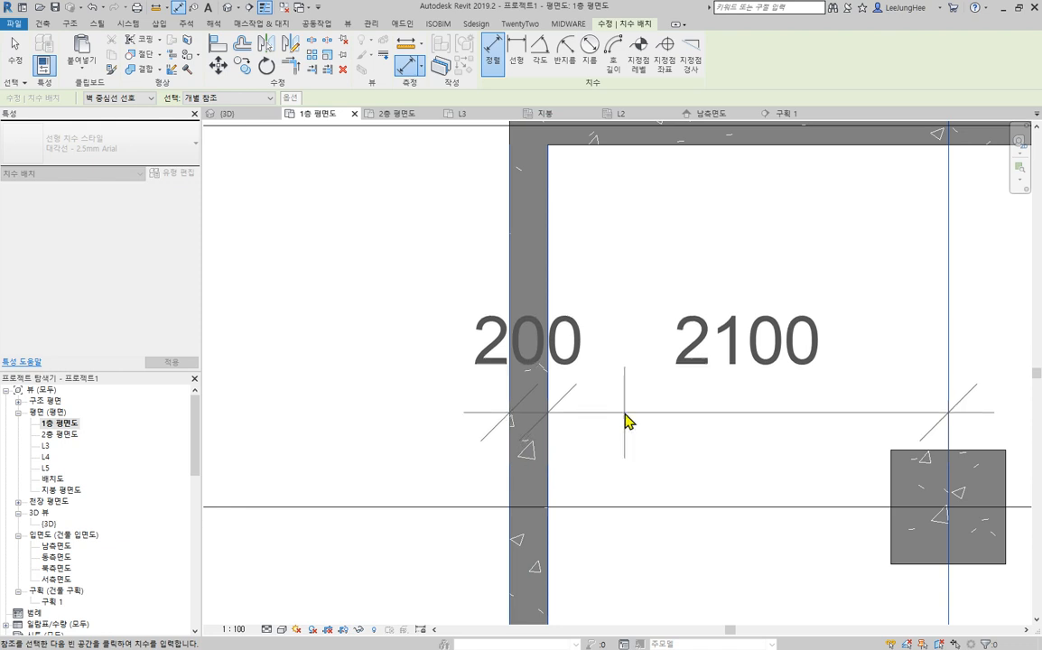
scroll(621, 421, down, 3)
key(Escape)
click(777, 398)
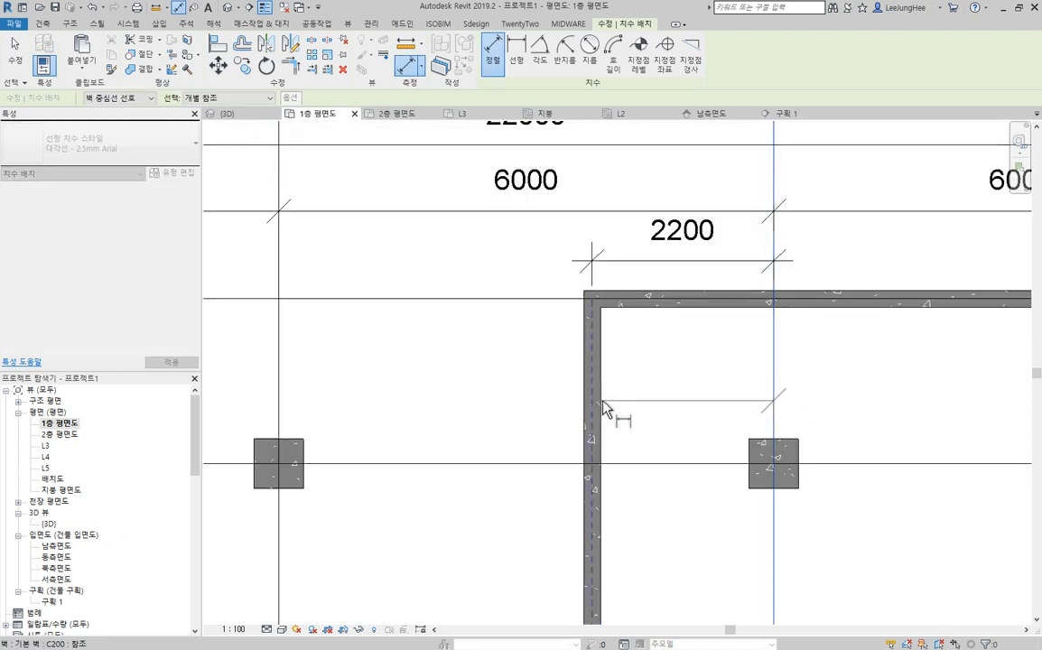
scroll(609, 406, up, 2)
scroll(604, 402, up, 1)
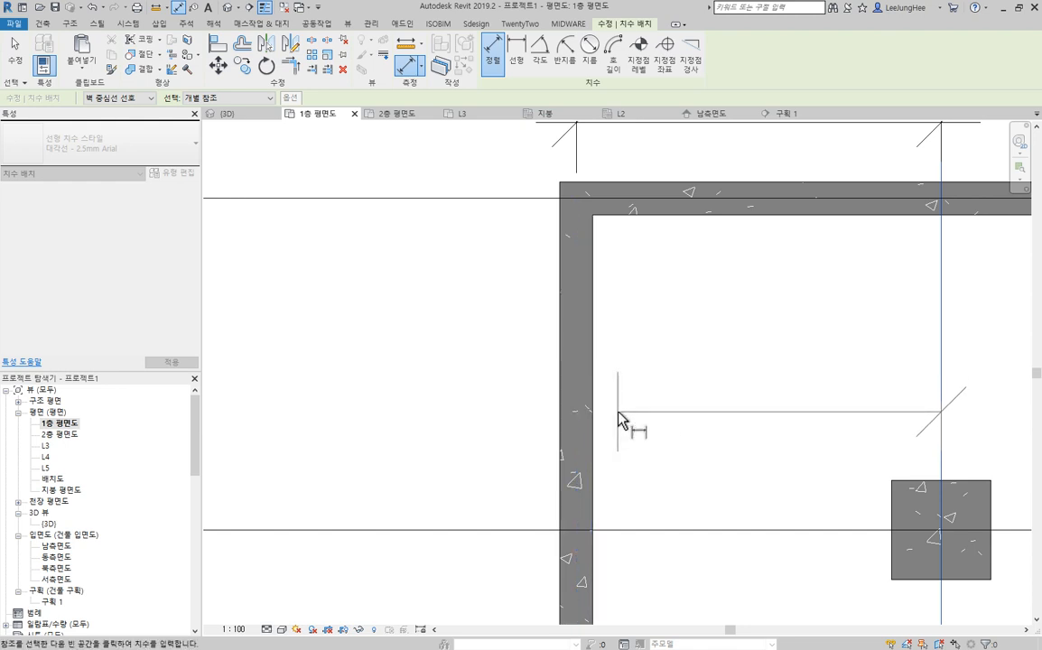
scroll(686, 443, down, 4)
key(Escape)
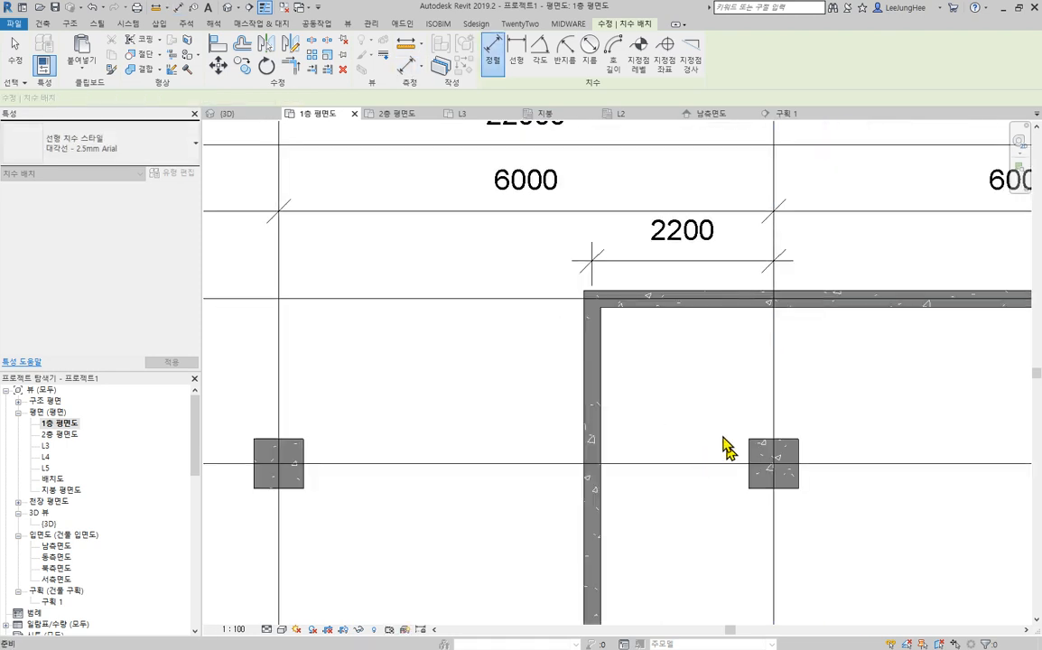
scroll(730, 451, down, 2)
key(Escape)
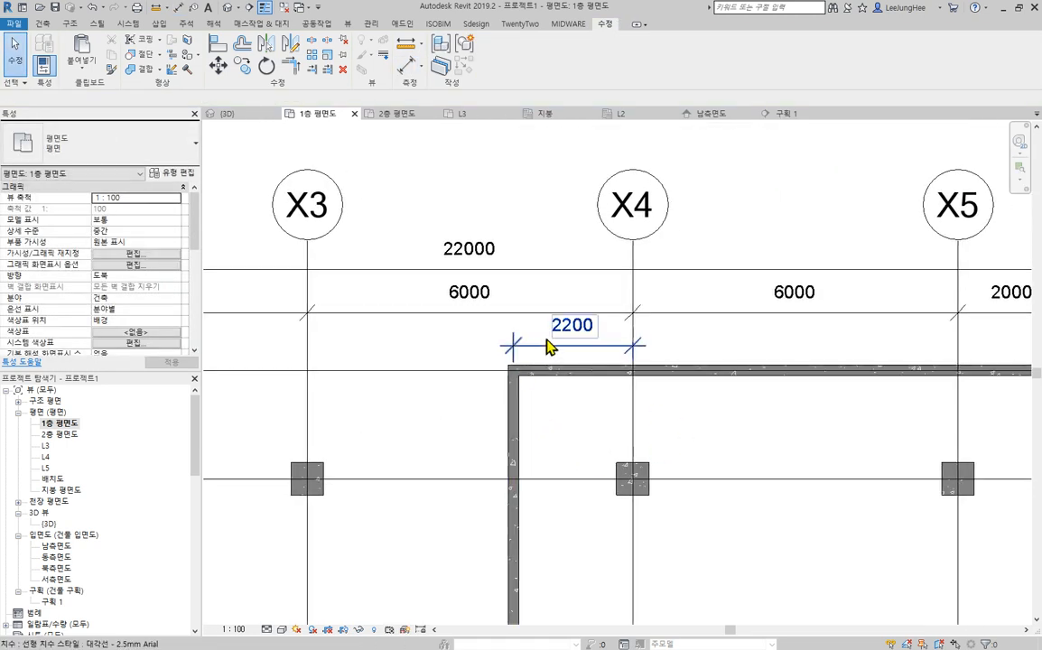
Set the permanent dimension between the moved wall's centreline and grid X4 to 2000 mm
click(579, 352)
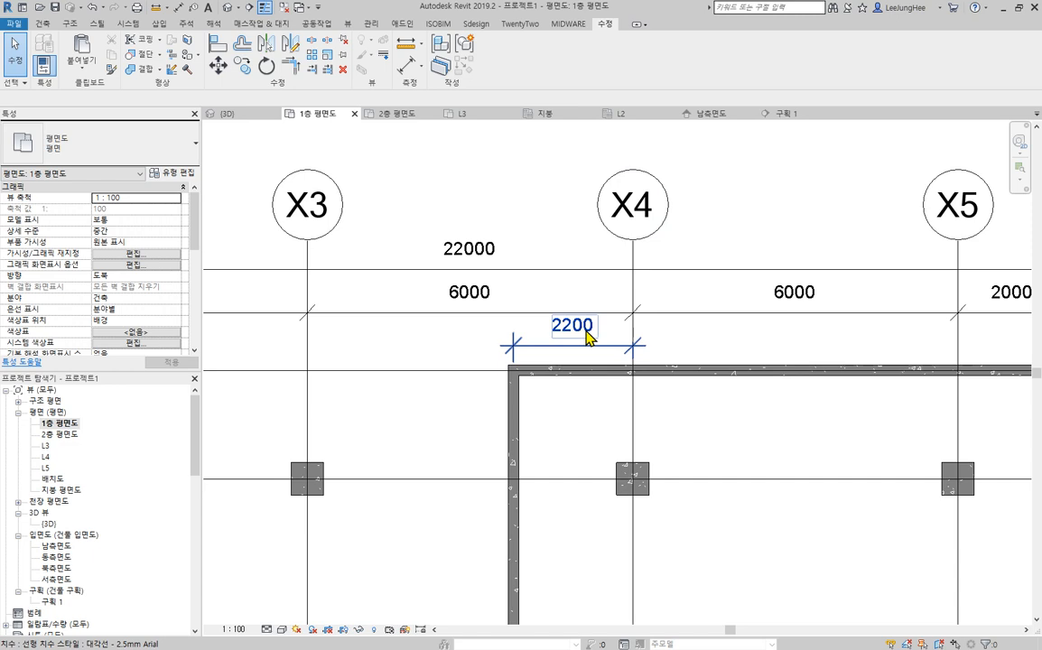
click(514, 437)
click(550, 437)
click(512, 437)
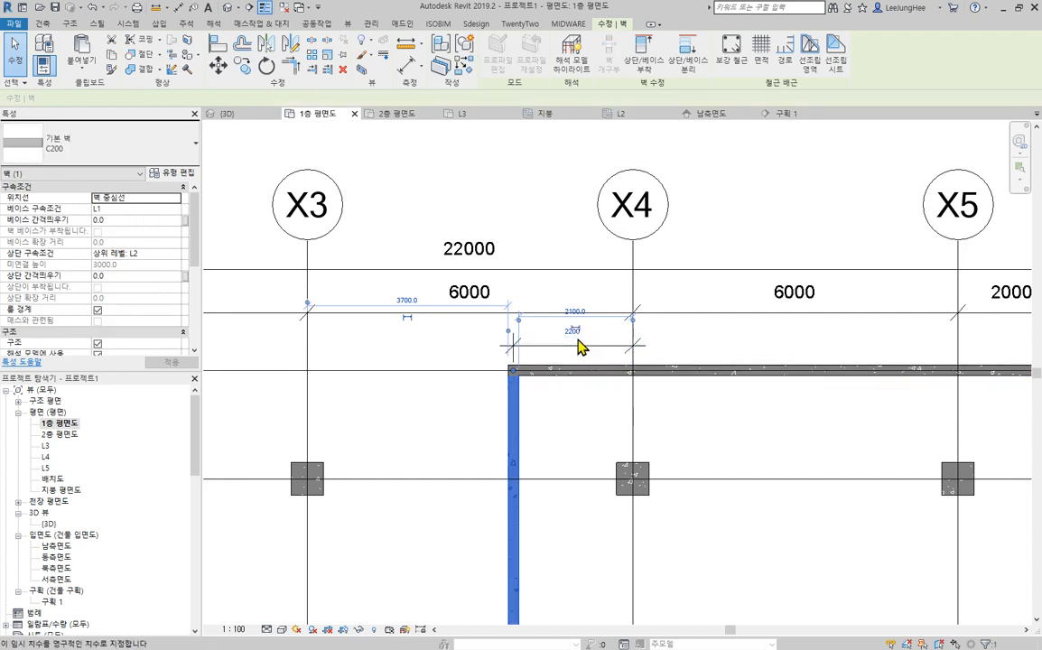
scroll(578, 348, up, 5)
click(567, 361)
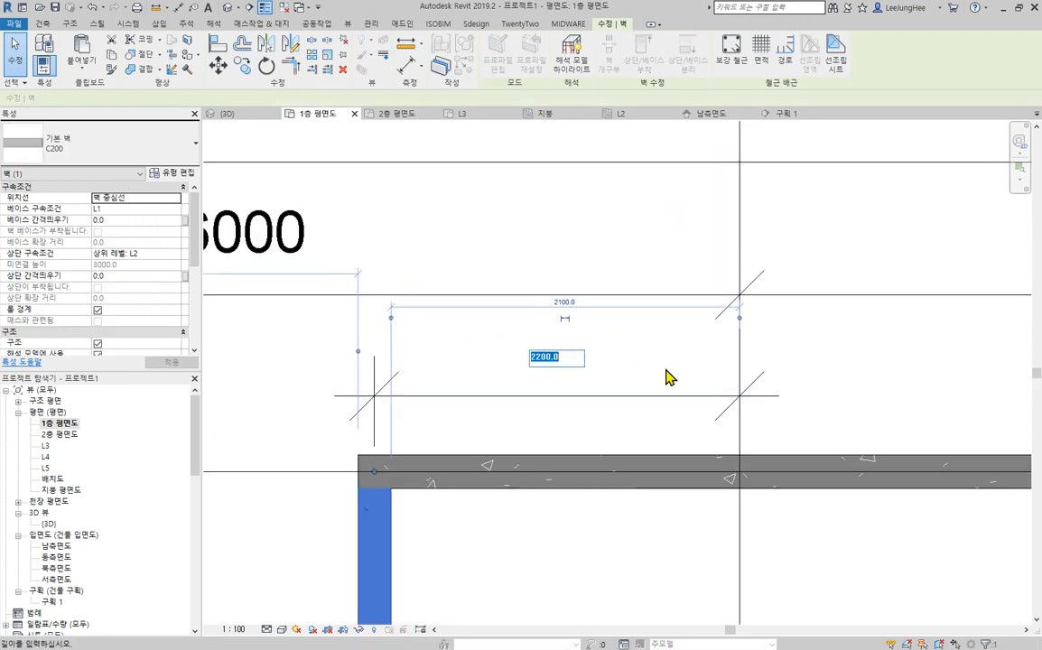
text(2)
key(Return)
scroll(783, 431, down, 6)
middle_drag(934, 494, 590, 367)
scroll(617, 348, down, 3)
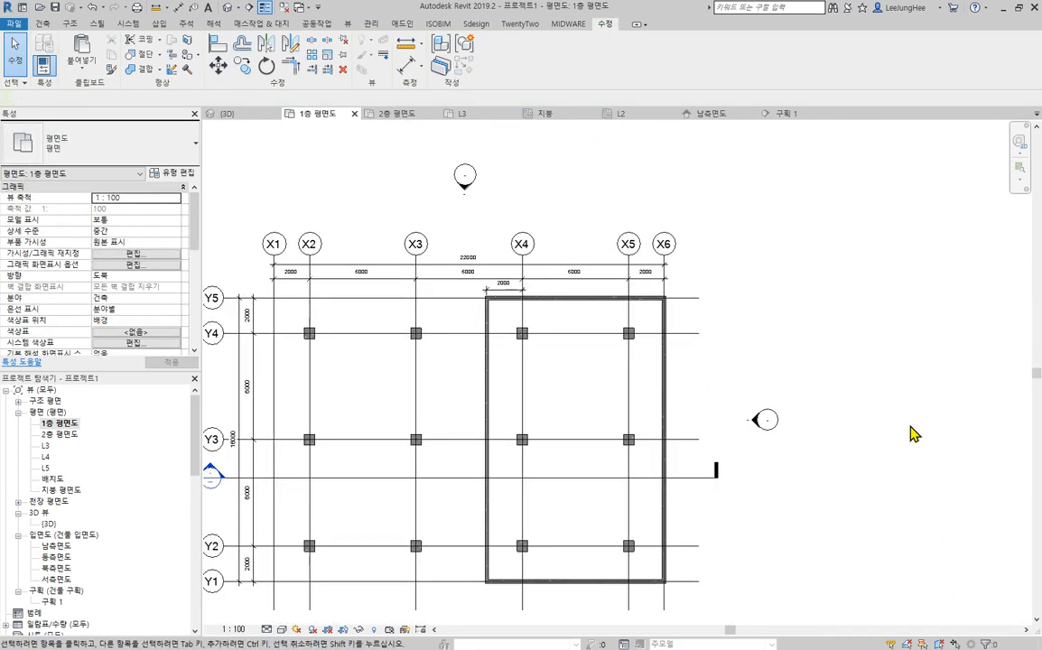
Open the default 3D view and inspect the recessed ground-floor walls and exposed columns from several angles
click(227, 7)
shift+middle_drag(532, 632, 532, 425)
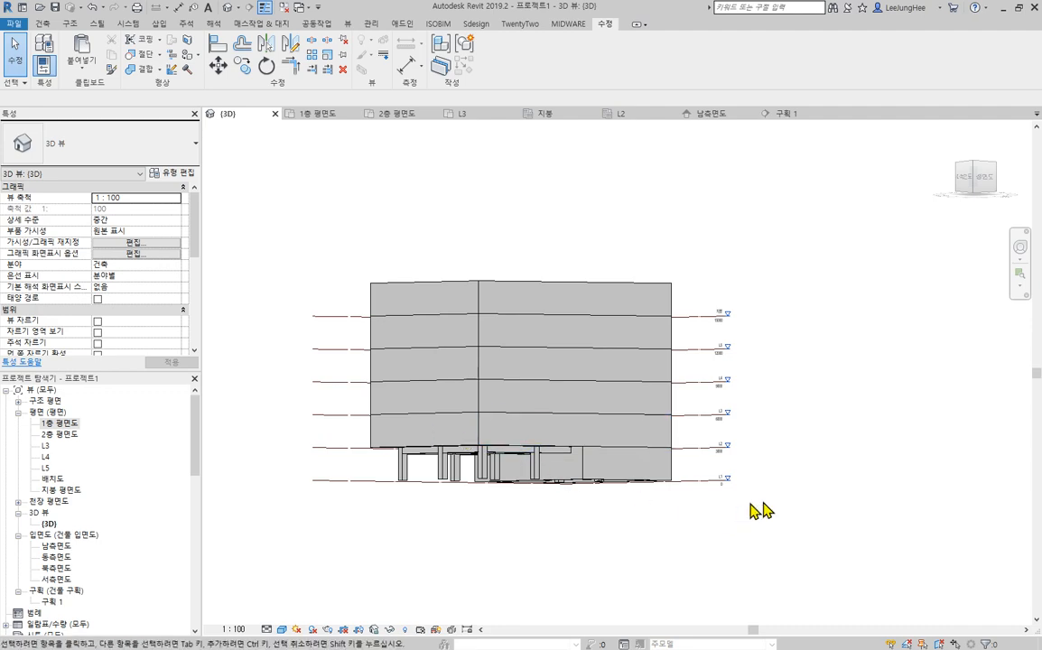
shift+middle_drag(903, 434, 859, 549)
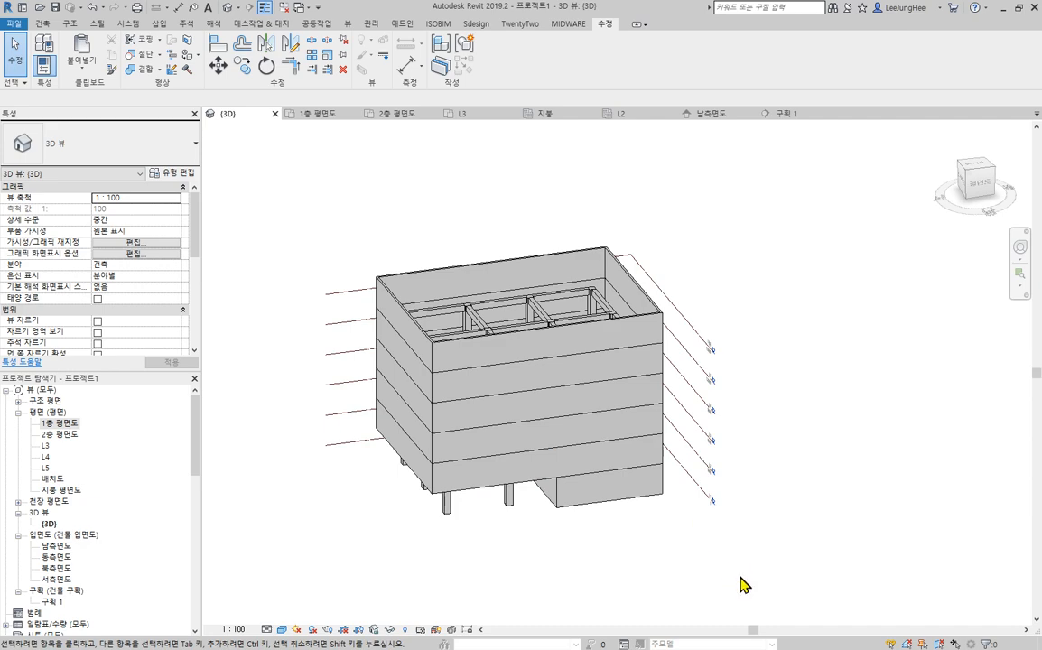
shift+middle_drag(597, 549, 672, 516)
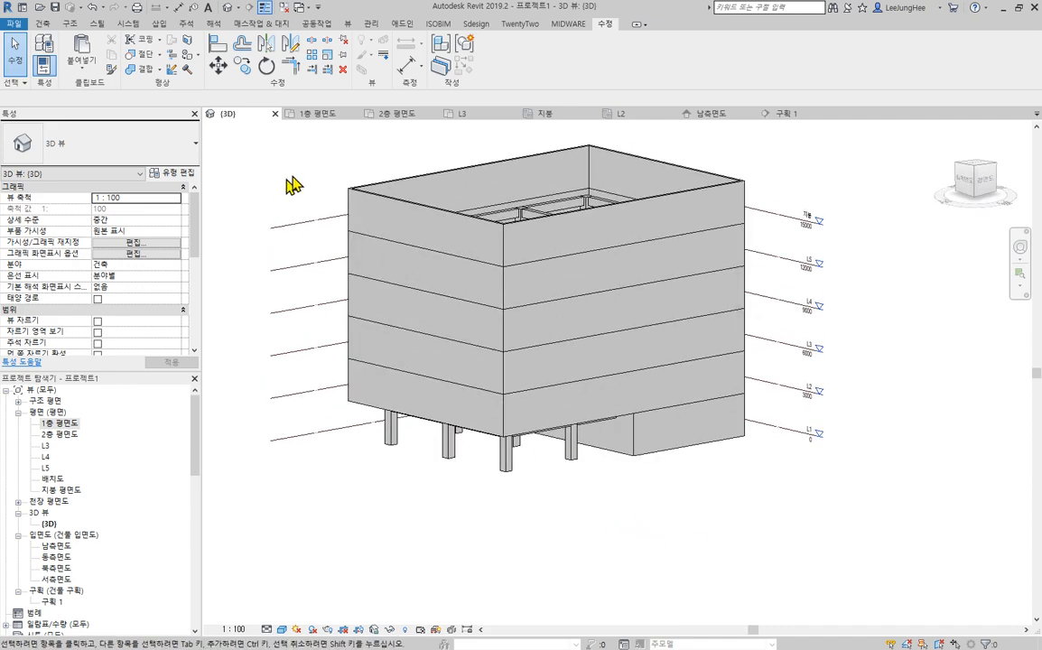
Align the L2 exterior wall above the exposed columns with the outer face of the recessed ground-floor wall
click(218, 45)
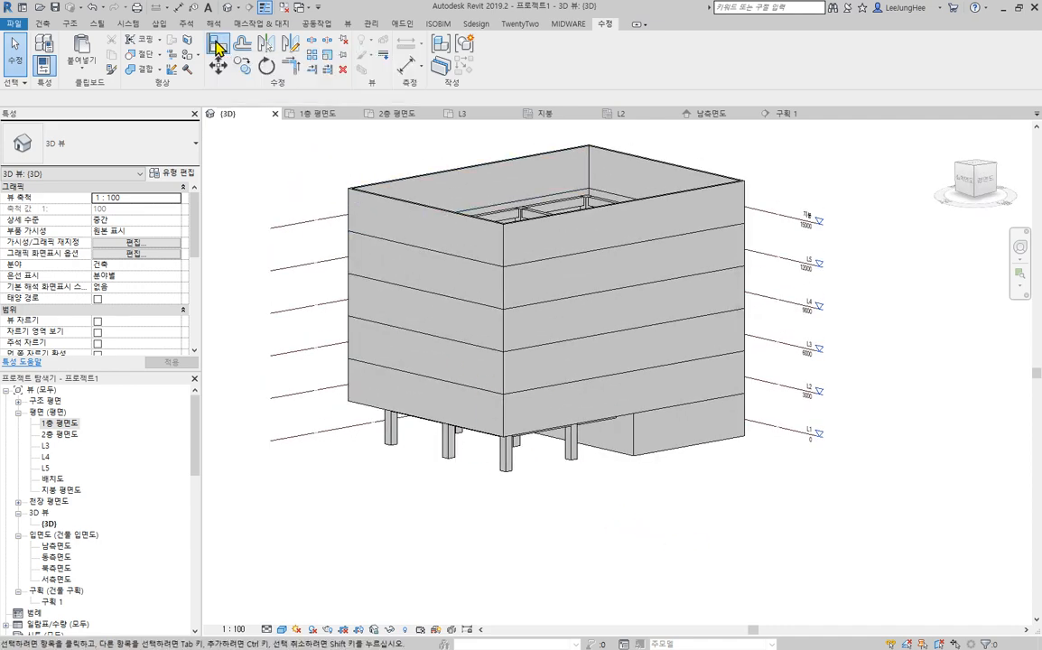
scroll(650, 487, up, 5)
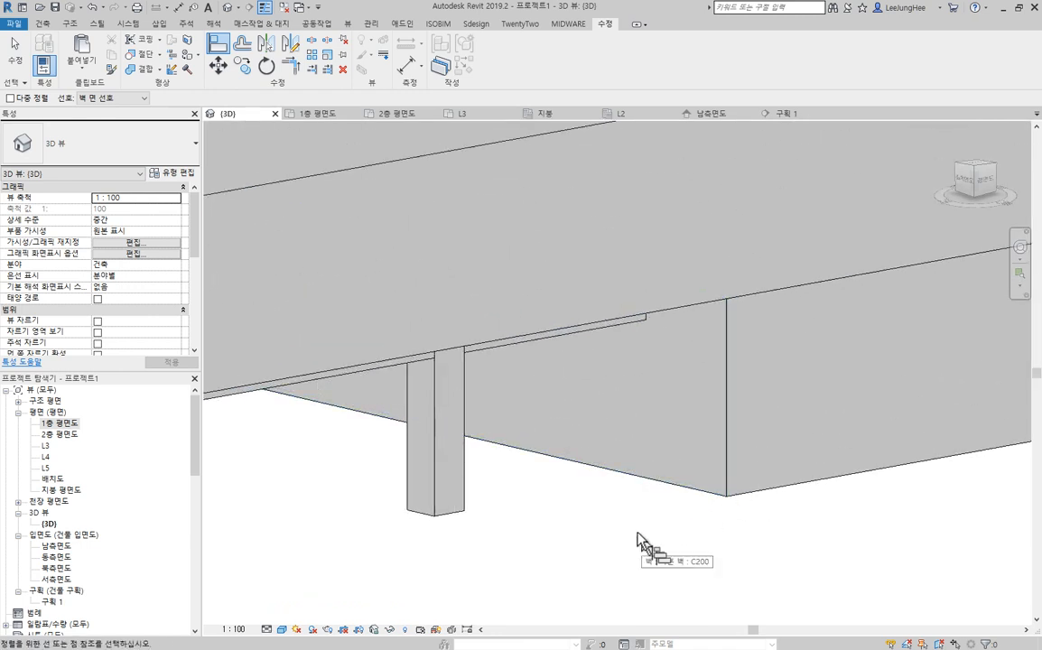
scroll(704, 500, up, 4)
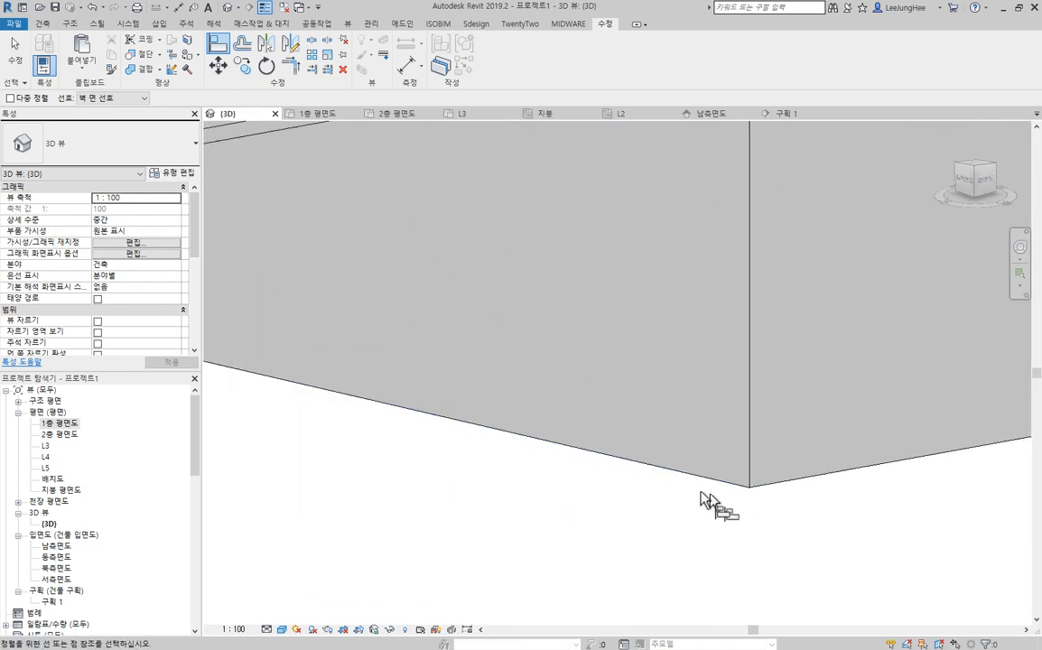
click(632, 458)
scroll(599, 530, down, 3)
scroll(587, 542, down, 3)
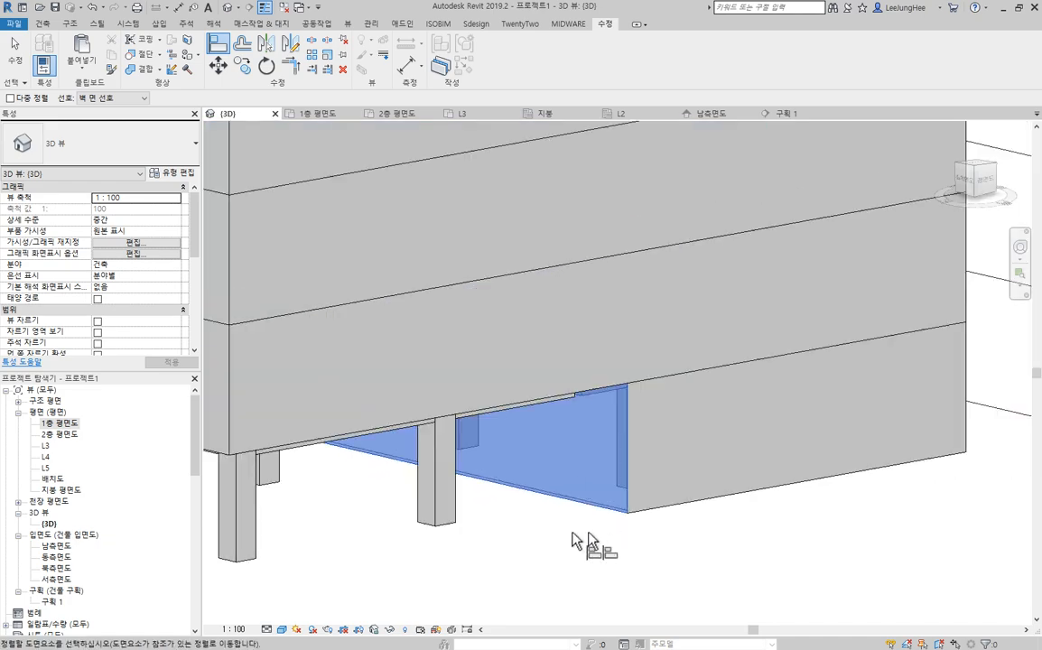
scroll(658, 581, down, 2)
scroll(476, 517, up, 4)
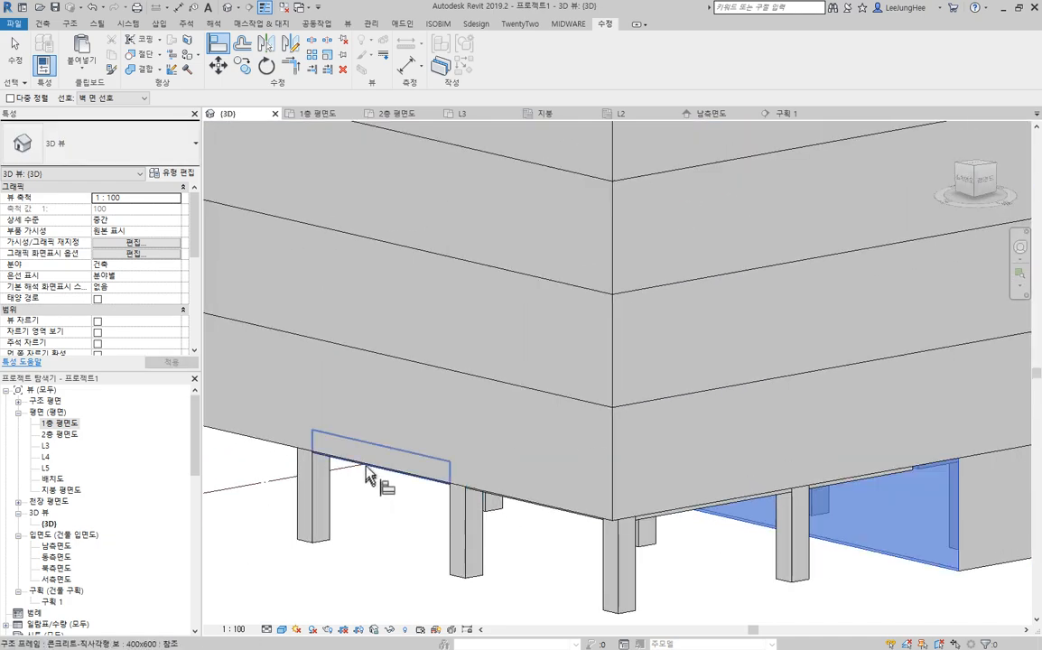
click(228, 436)
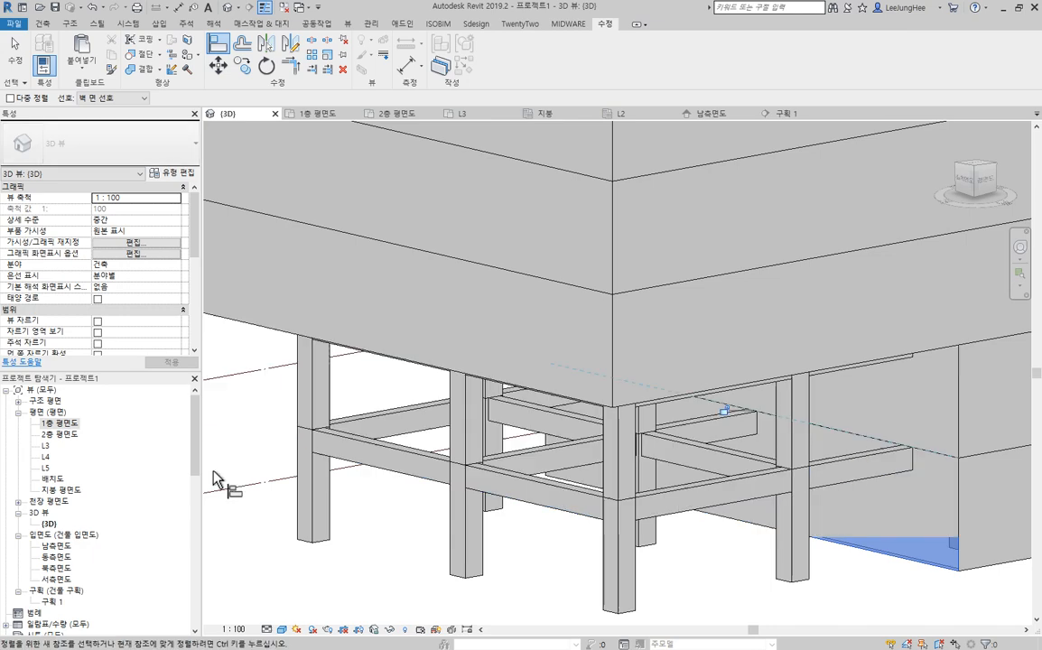
shift+middle_drag(964, 558, 818, 423)
shift+drag(819, 423, 831, 501)
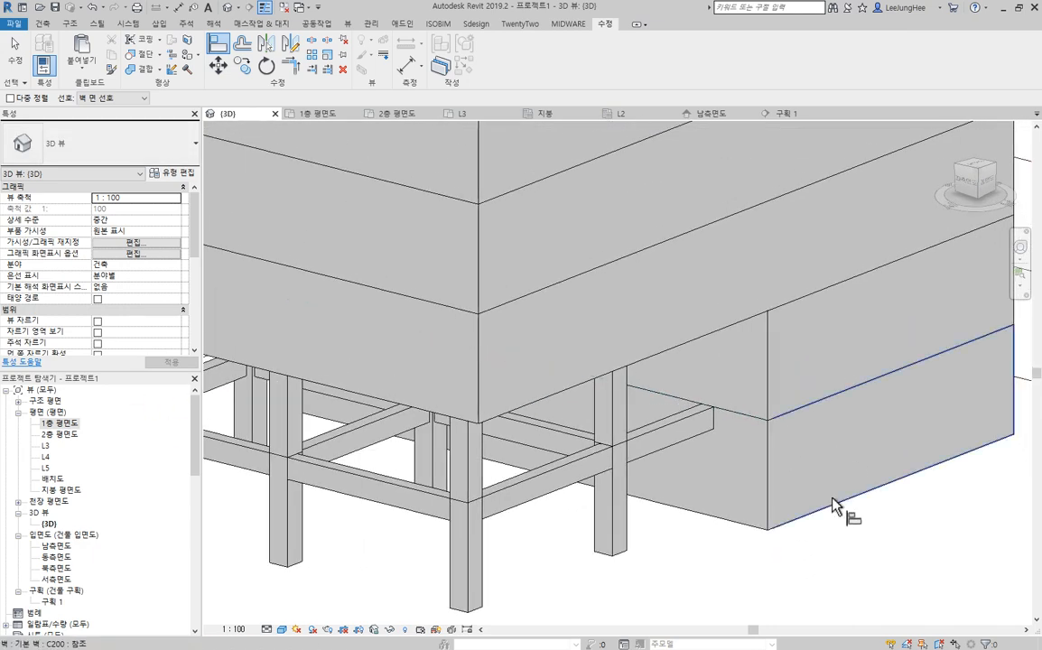
key(Escape)
key(Escape)
Inspect the recessed L1 and L2 walls and the exposed frame from several angles, including the open rooftop
scroll(715, 407, up, 3)
scroll(826, 460, down, 5)
scroll(907, 586, down, 3)
shift+middle_drag(907, 586, 868, 610)
scroll(869, 611, down, 5)
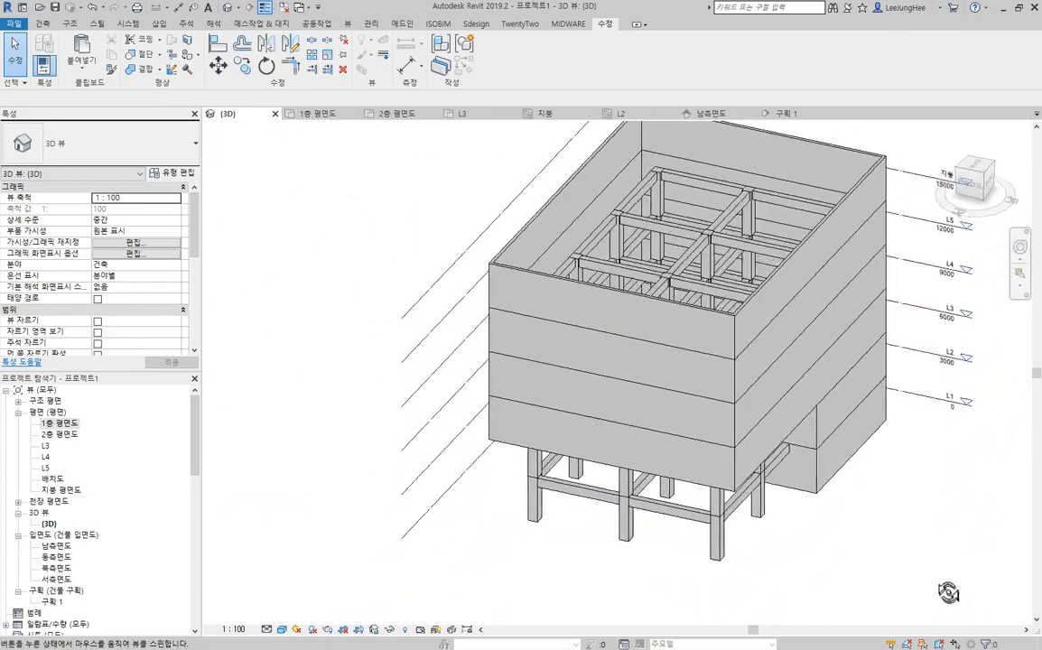
middle_drag(911, 530, 825, 567)
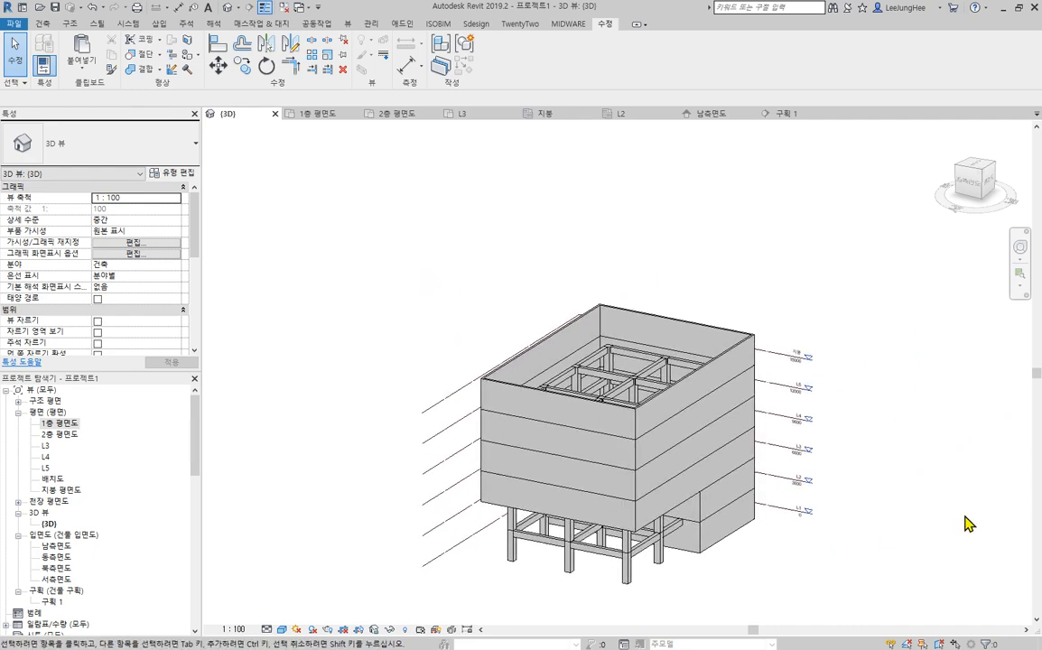
middle_drag(860, 465, 882, 451)
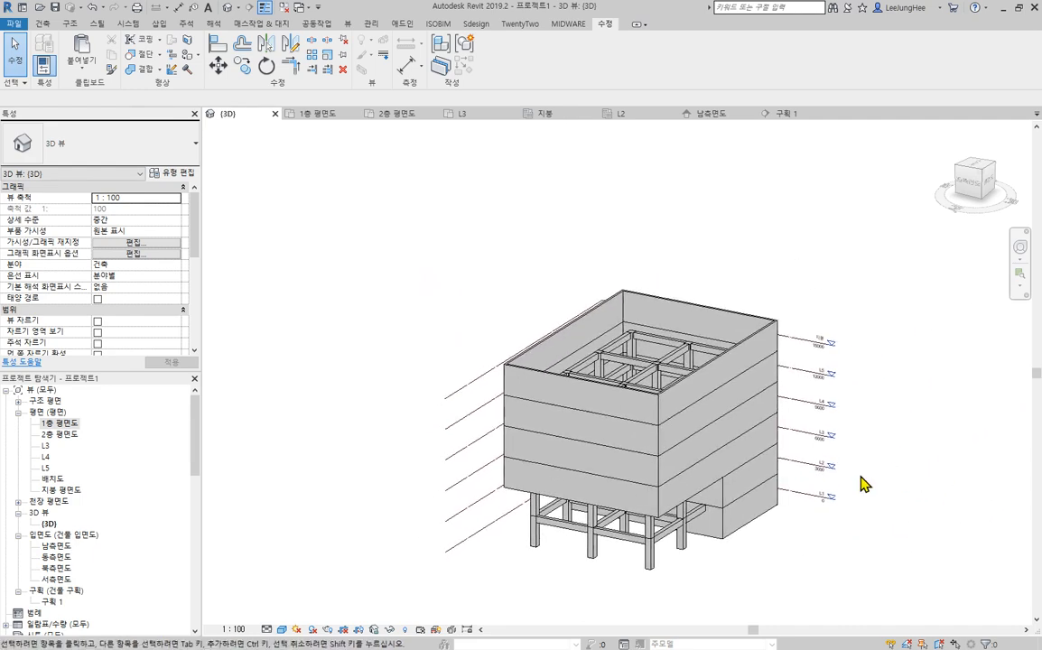
shift+middle_drag(939, 474, 798, 484)
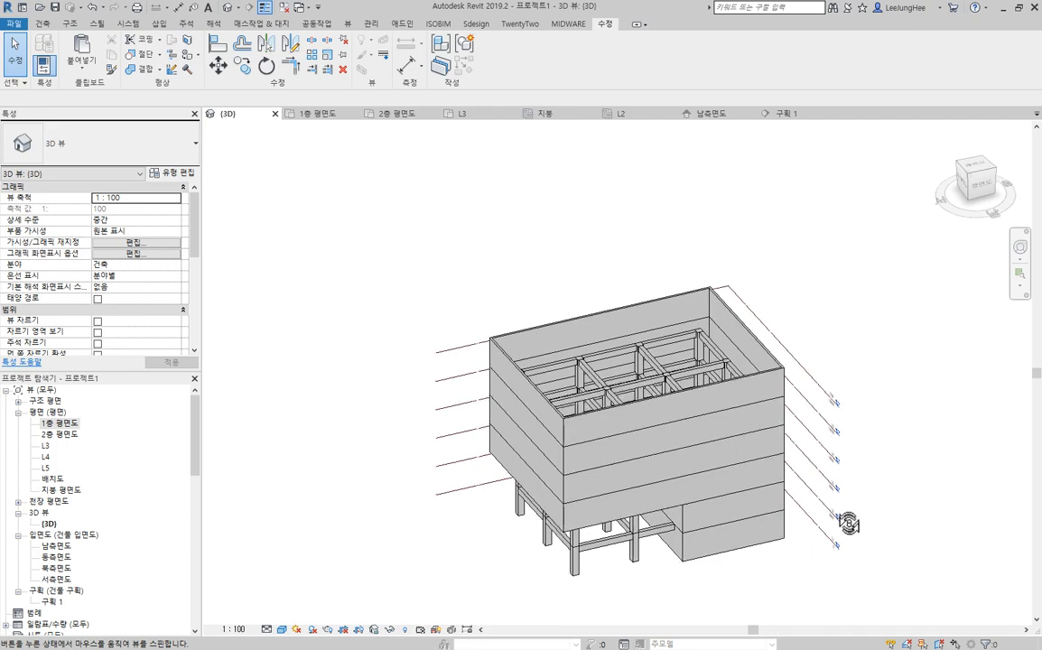
scroll(688, 328, up, 4)
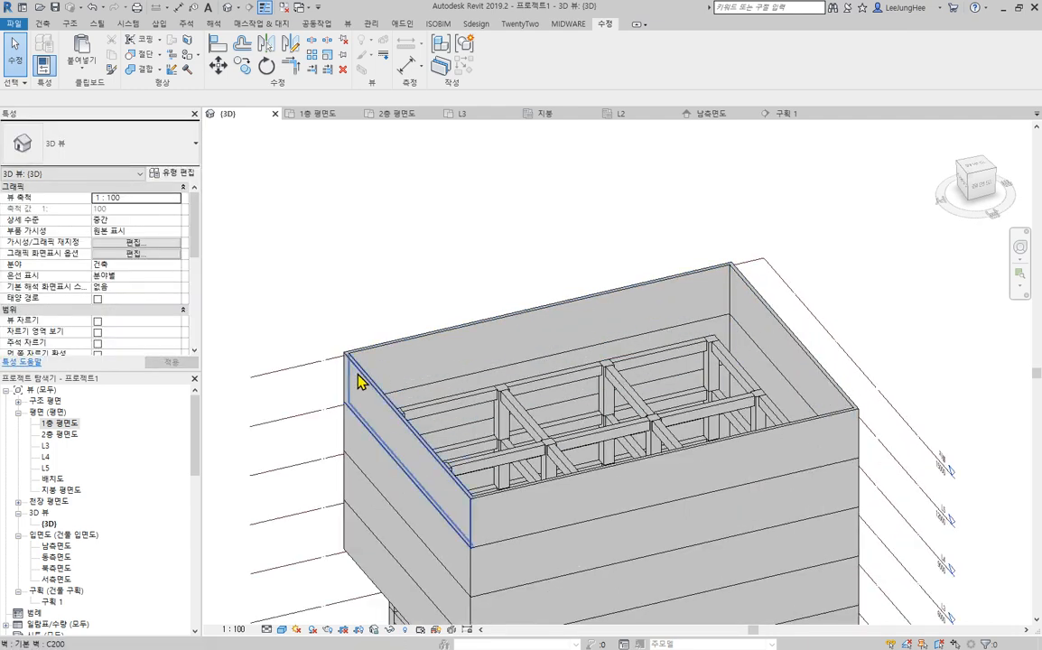
click(367, 395)
shift+middle_drag(368, 396, 330, 365)
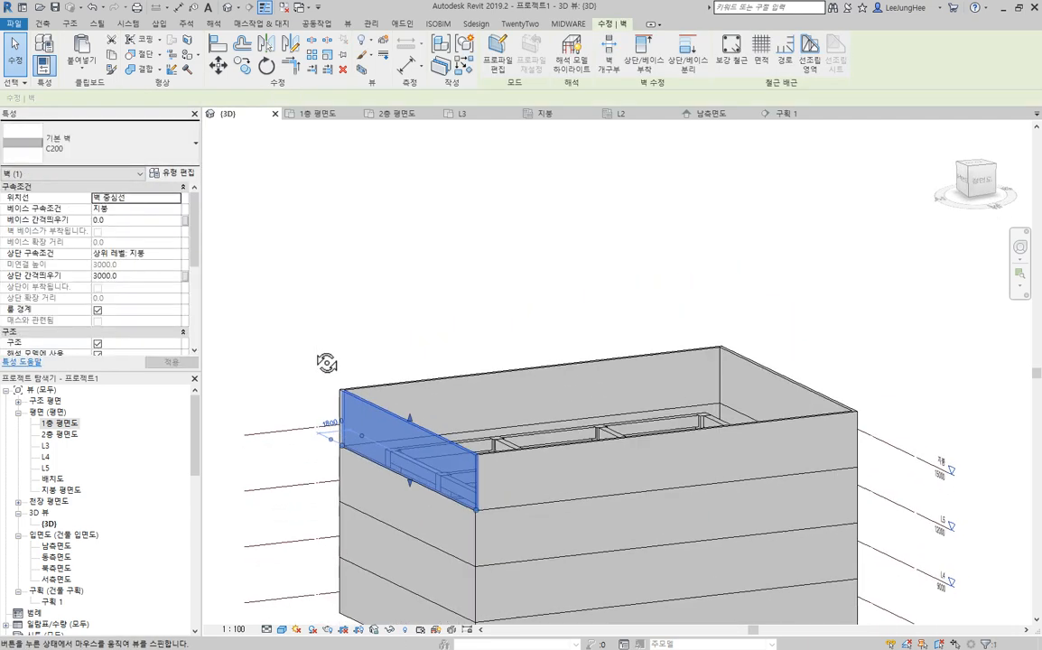
click(379, 284)
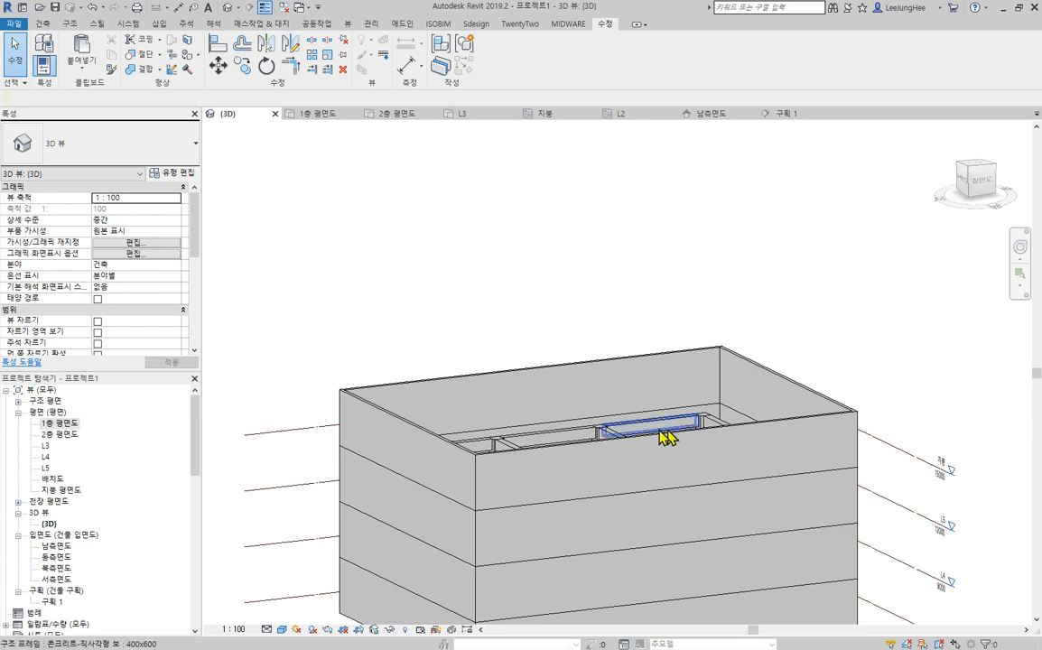
key(Tab)
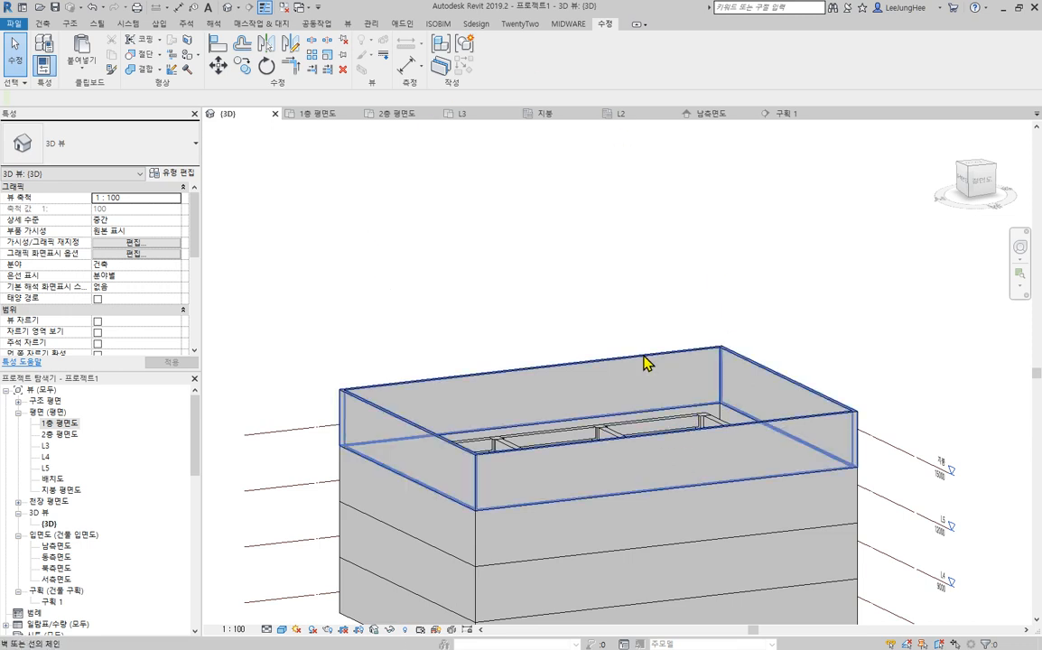
click(644, 363)
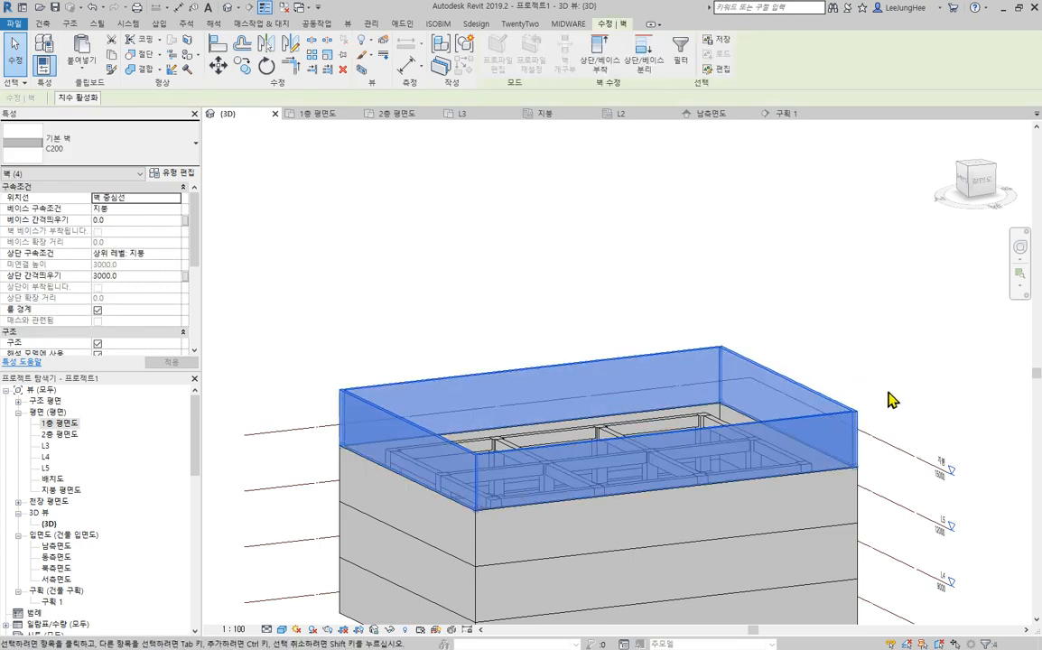
click(417, 254)
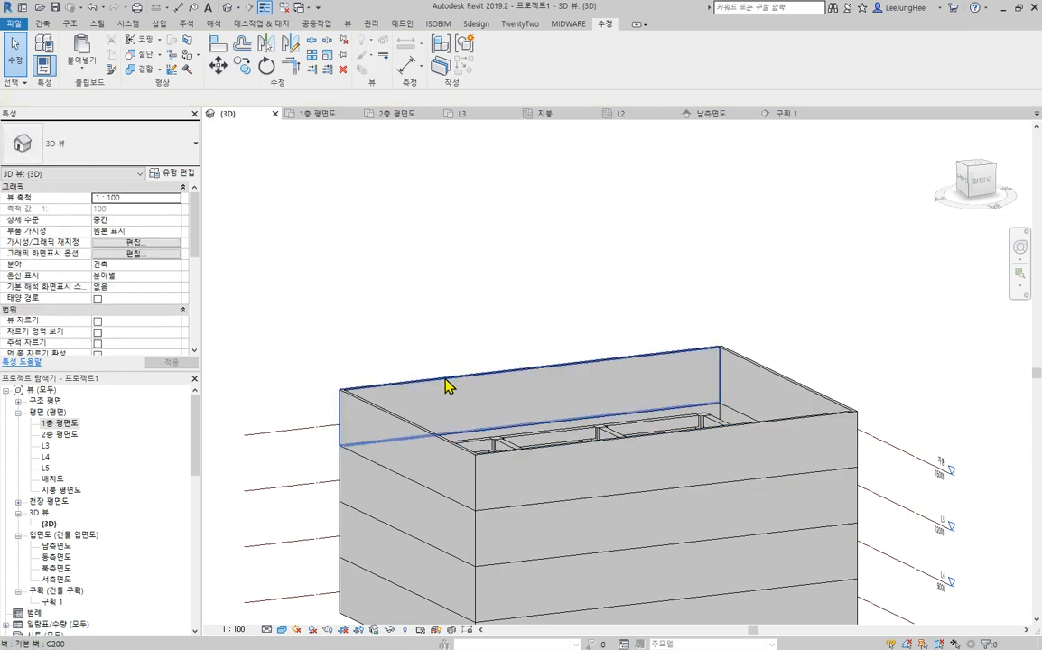
Set the top offset of the whole connected chain of roof-level perimeter walls to 1100 mm
key(Tab)
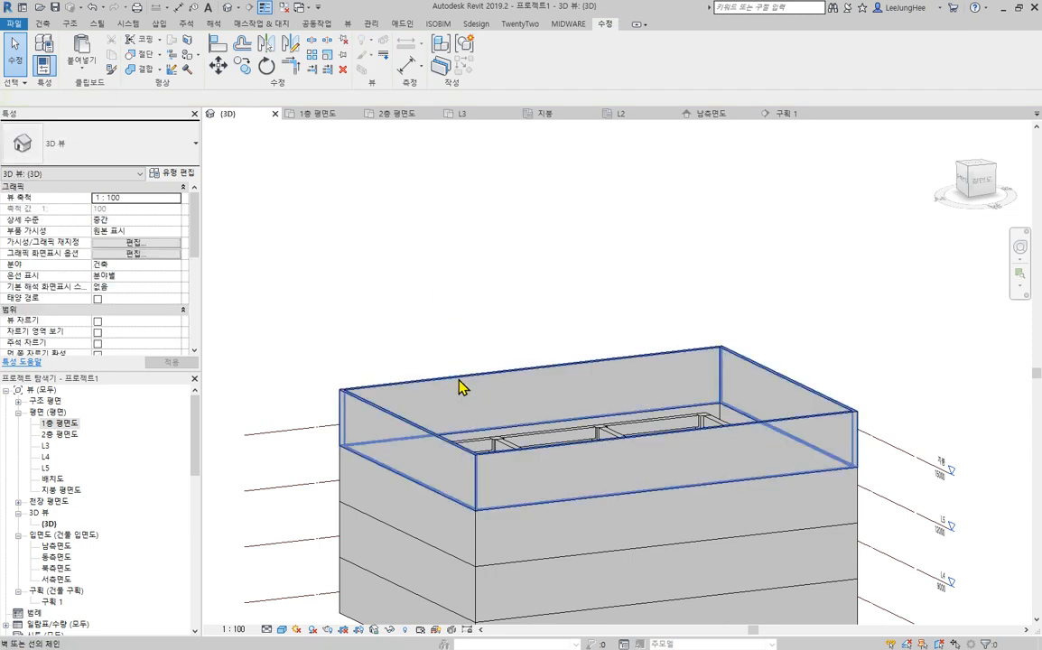
click(458, 386)
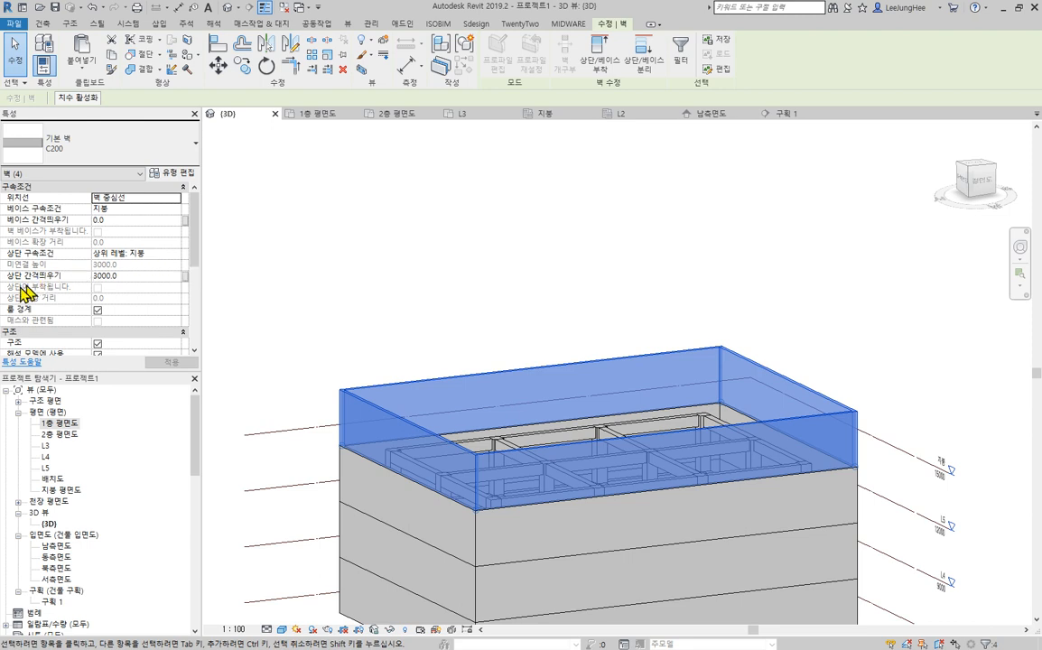
click(142, 275)
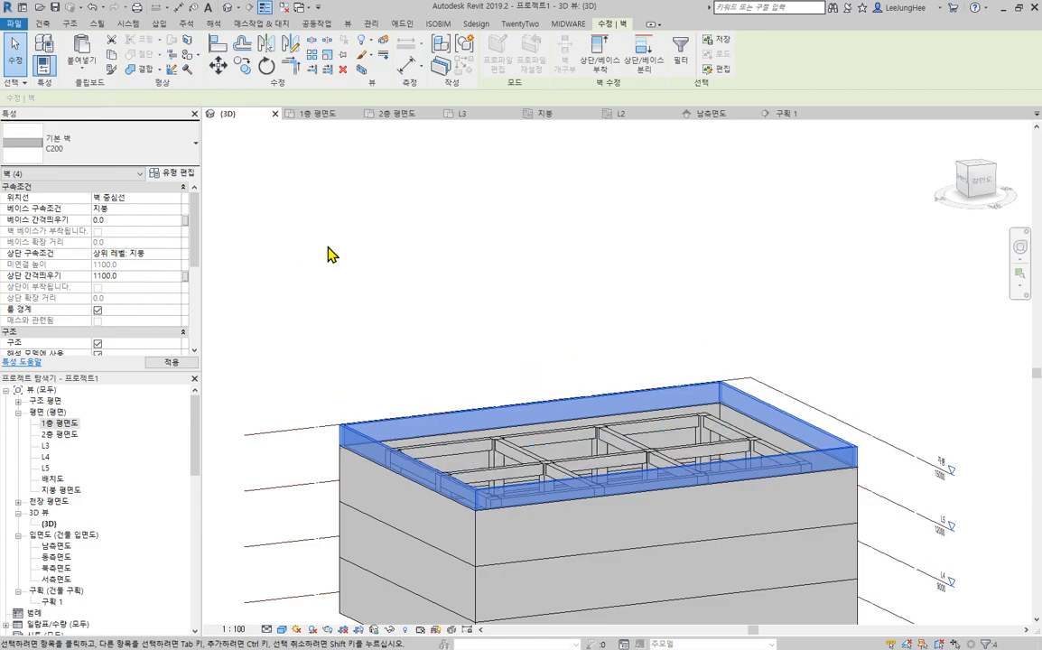
click(436, 291)
Delete the 400x600 L2 beams spanning between the exposed columns outside the recessed walls
shift+middle_drag(744, 361, 855, 322)
shift+middle_drag(699, 369, 768, 554)
shift+middle_drag(867, 566, 778, 500)
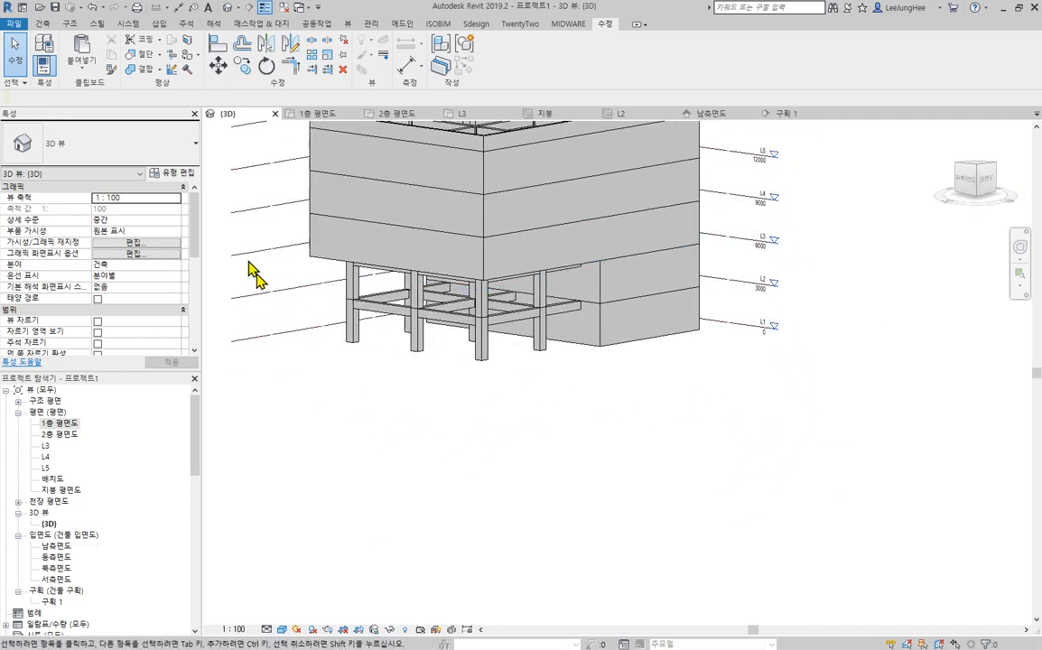
scroll(356, 304, up, 4)
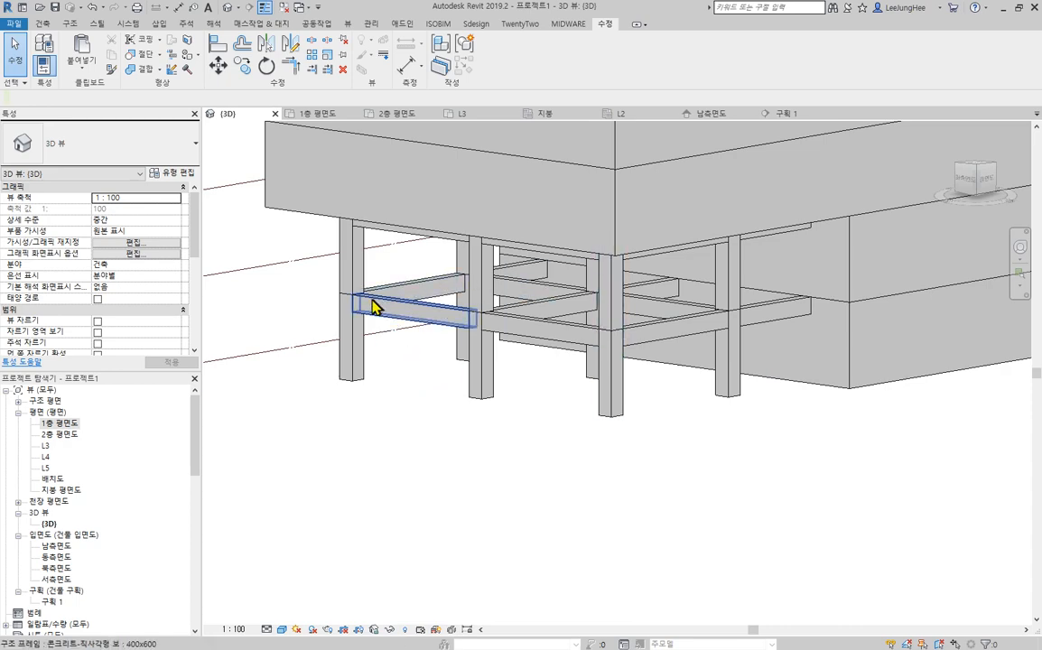
shift+middle_drag(867, 476, 1000, 582)
shift+middle_drag(672, 399, 812, 429)
shift+middle_drag(555, 392, 714, 419)
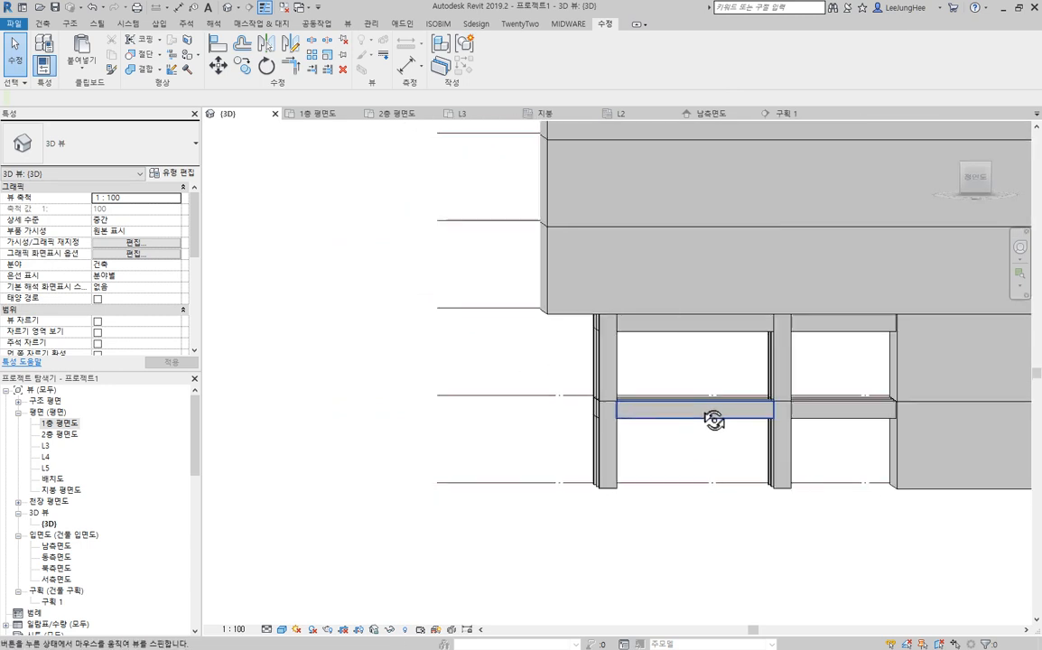
drag(554, 364, 832, 461)
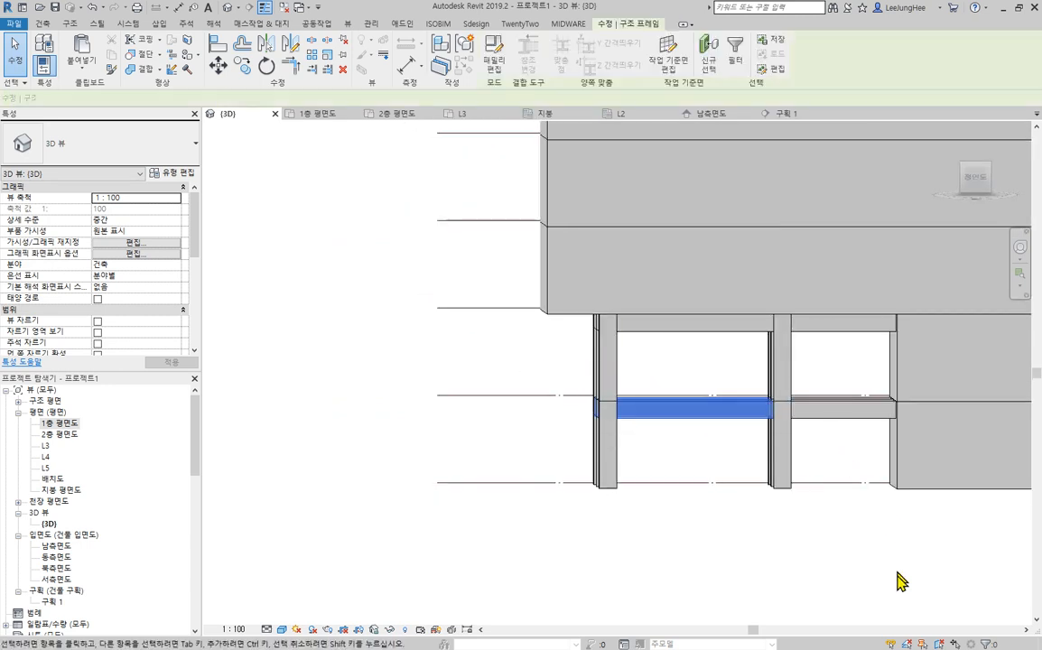
shift+middle_drag(888, 431, 866, 407)
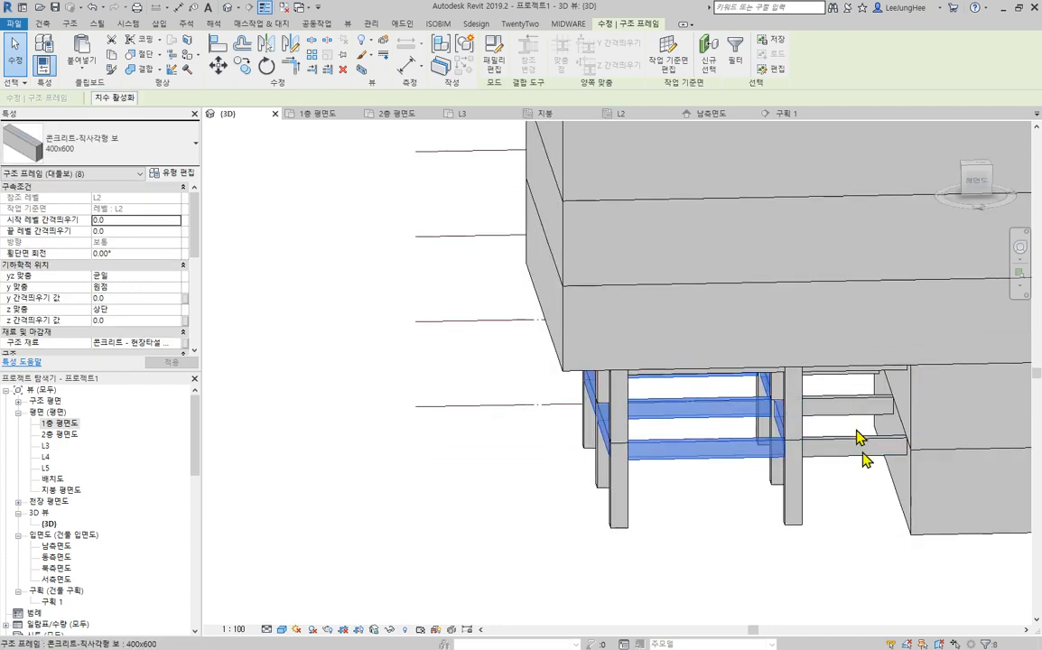
shift+middle_drag(921, 504, 885, 520)
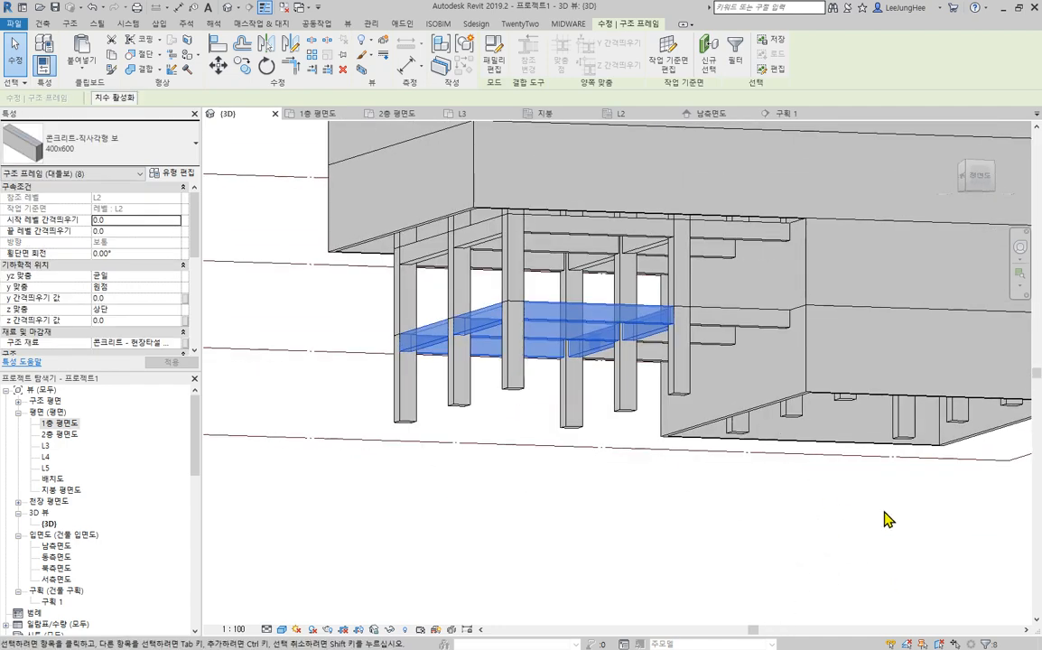
click(642, 465)
Delete the L2 beams that run from the exposed columns into the recessed wall
shift+middle_drag(623, 495, 804, 433)
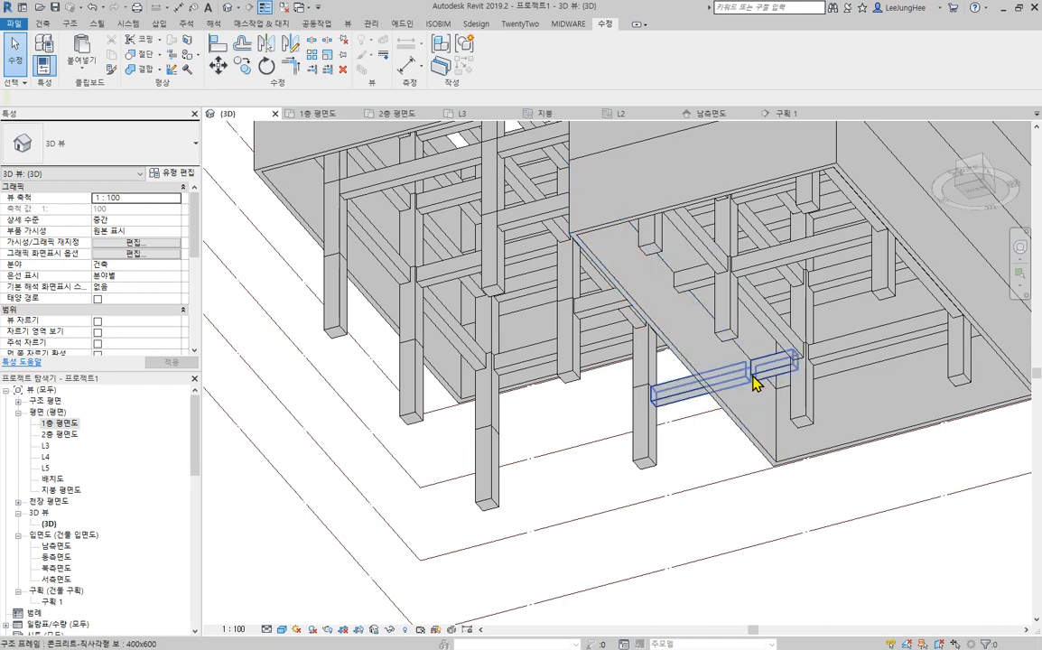
middle_drag(761, 384, 810, 384)
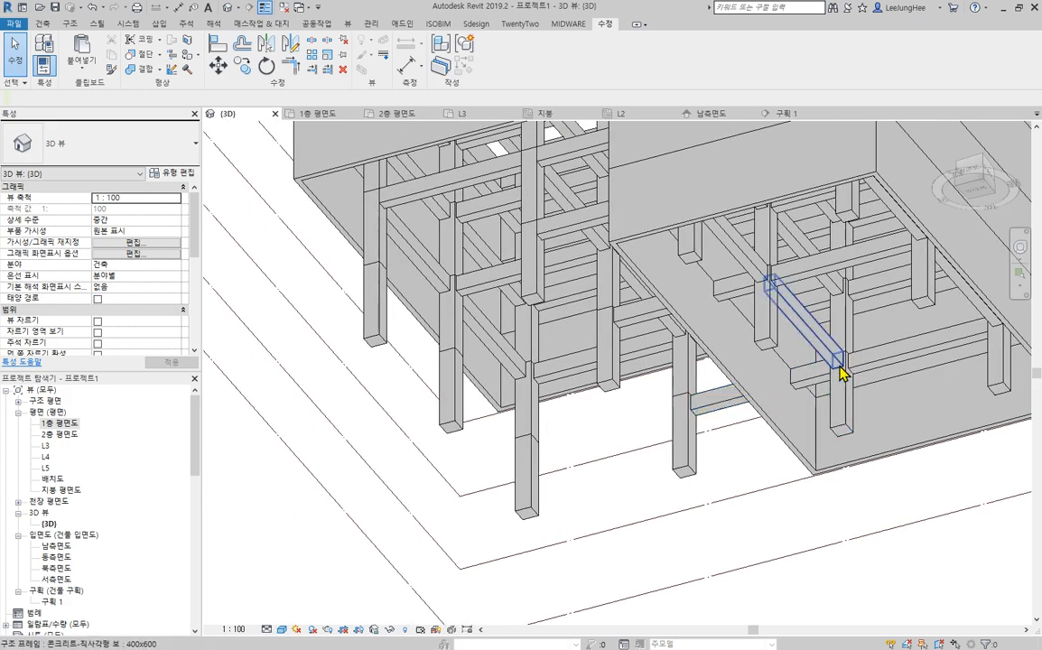
shift+middle_drag(846, 393, 1001, 484)
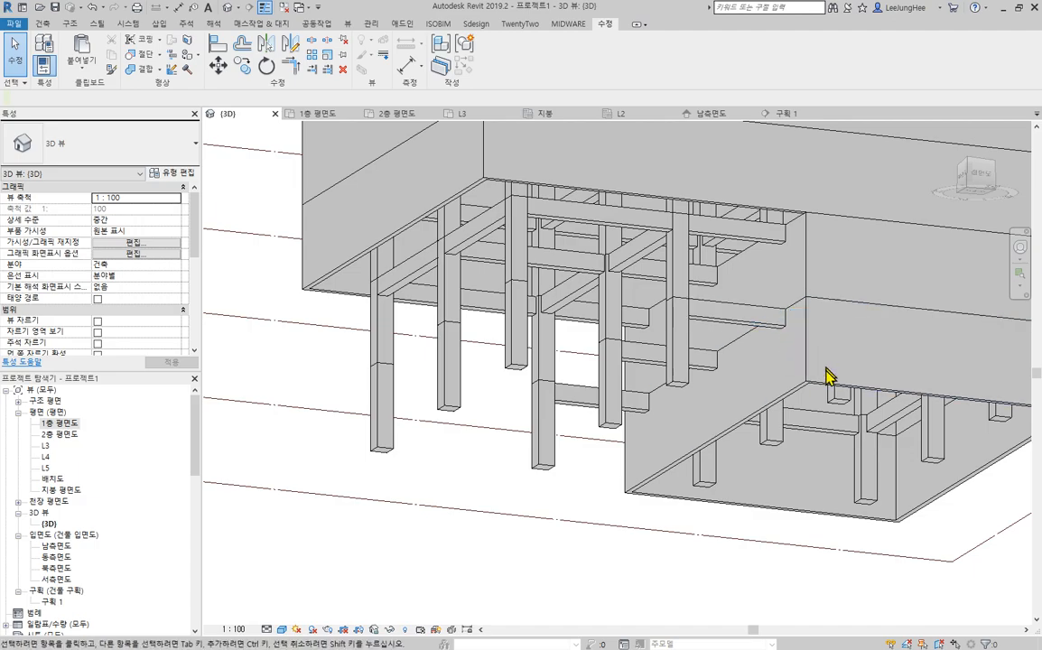
shift+middle_drag(884, 405, 709, 379)
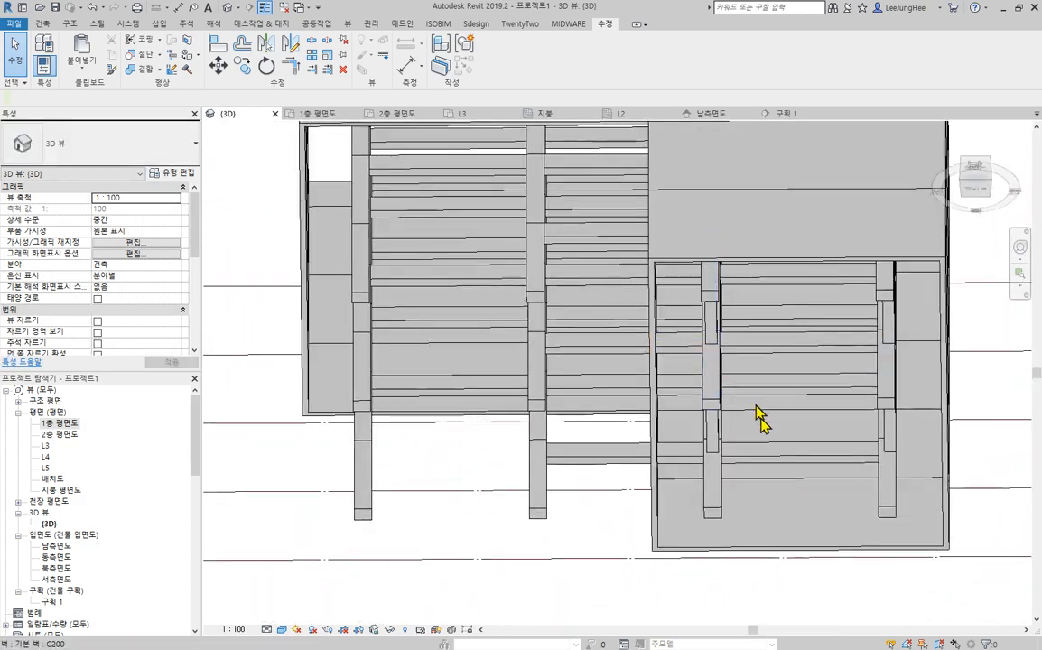
shift+middle_drag(702, 360, 654, 515)
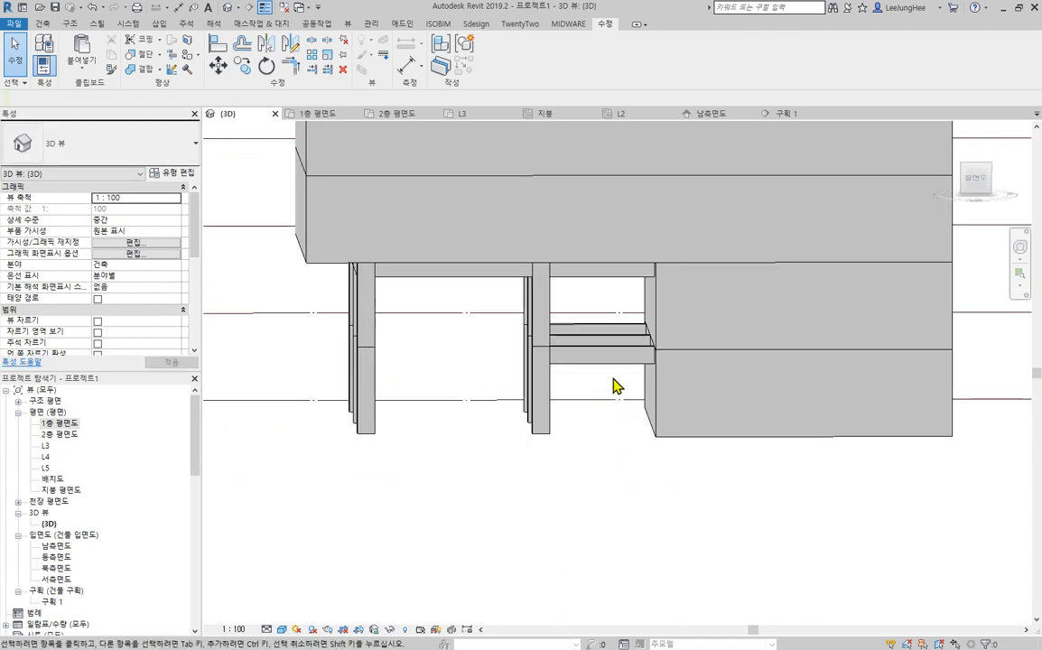
click(637, 502)
key(Delete)
Delete the leftover 400x600 L2 beam that still sticks through the recessed wall
shift+middle_drag(597, 480, 530, 337)
scroll(531, 338, up, 3)
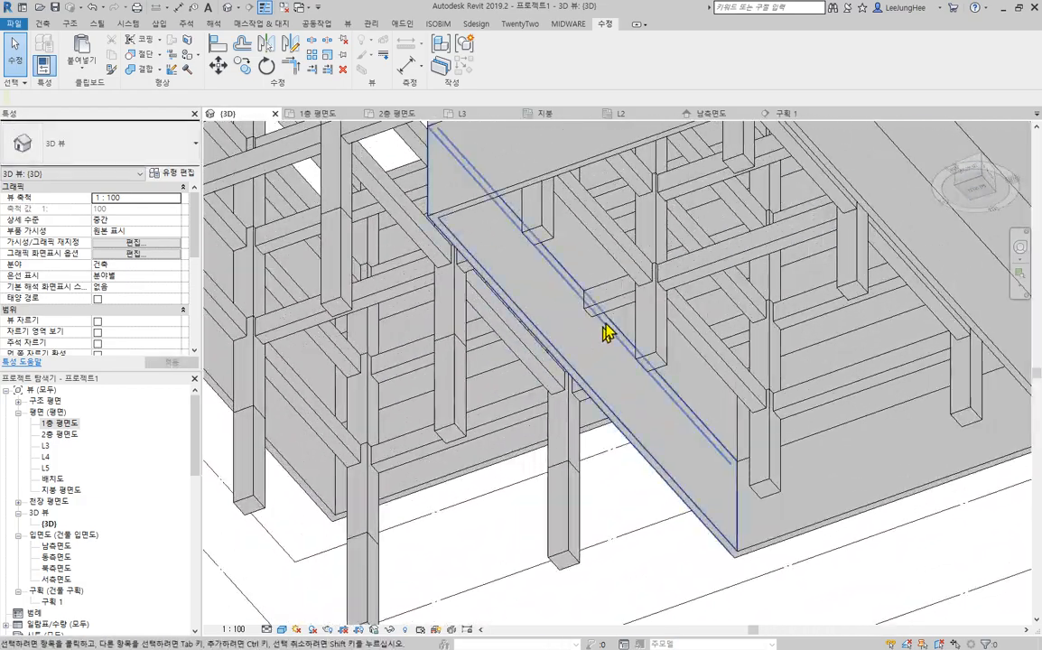
click(617, 307)
shift+middle_drag(573, 436, 686, 542)
click(689, 553)
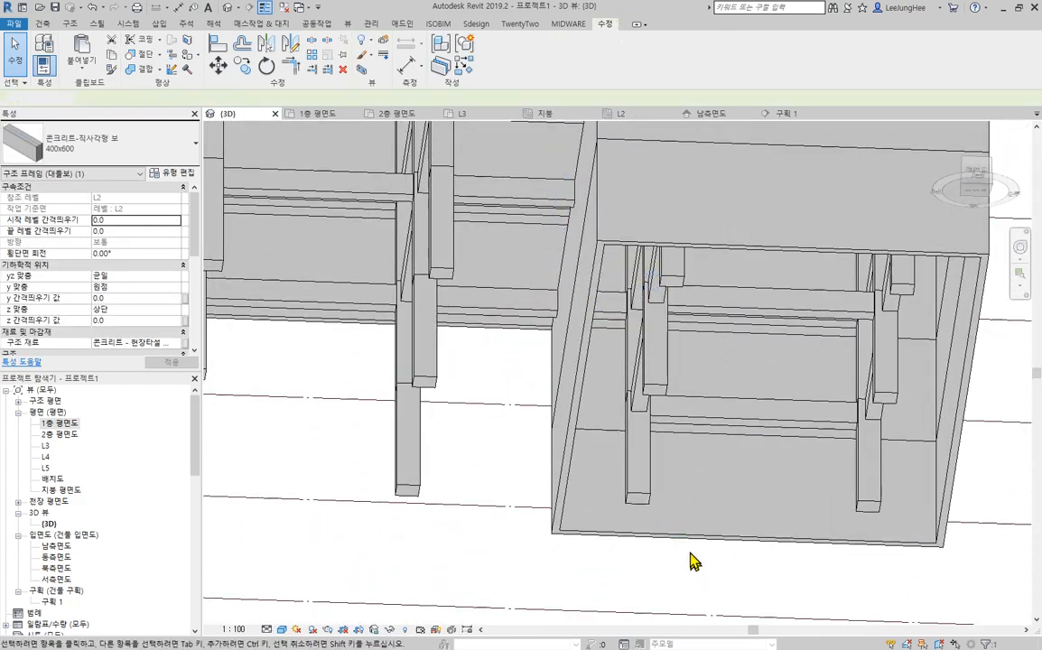
Inspect the whole building and the cleared double-height column area from above and below
scroll(698, 559, down, 2)
shift+middle_drag(803, 472, 786, 487)
shift+middle_drag(752, 437, 758, 479)
scroll(712, 437, down, 2)
middle_drag(718, 433, 609, 426)
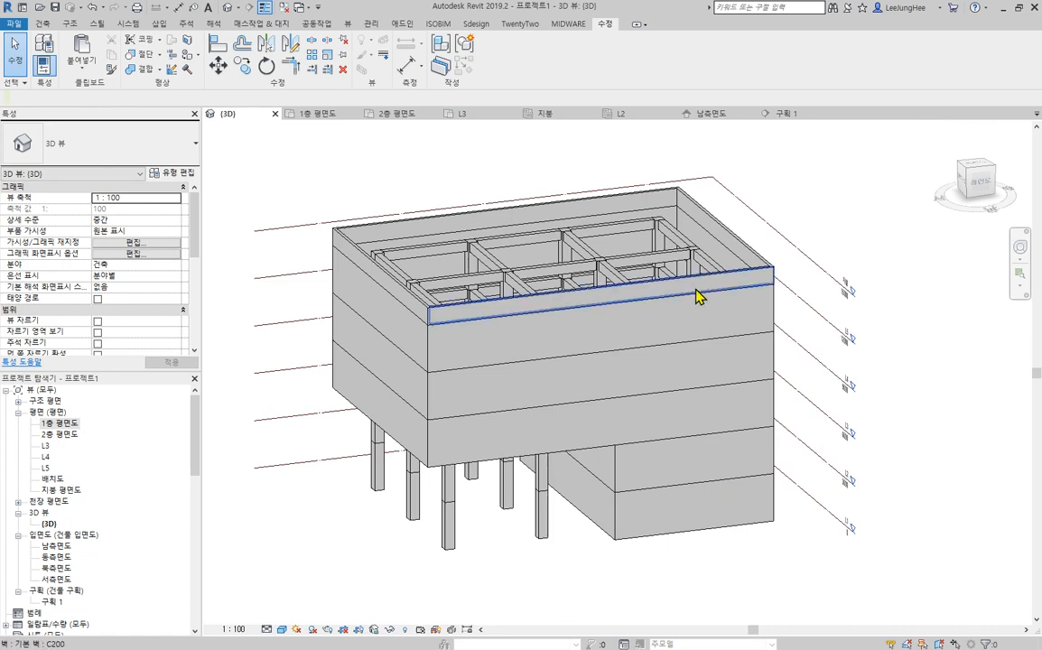
shift+middle_drag(700, 307, 448, 309)
scroll(449, 309, up, 3)
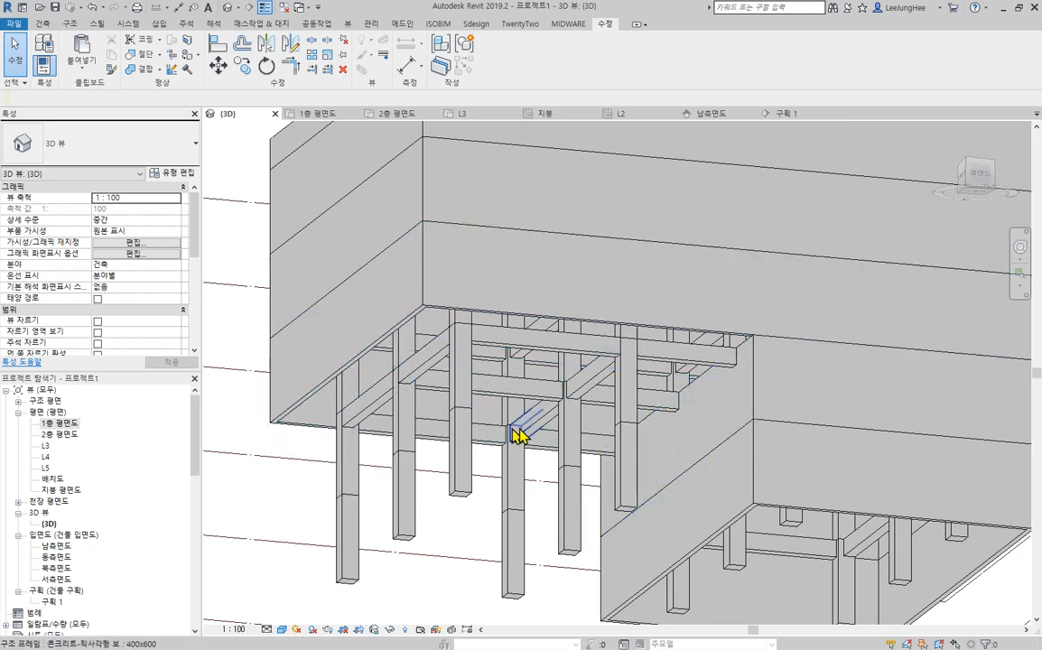
shift+middle_drag(545, 409, 487, 513)
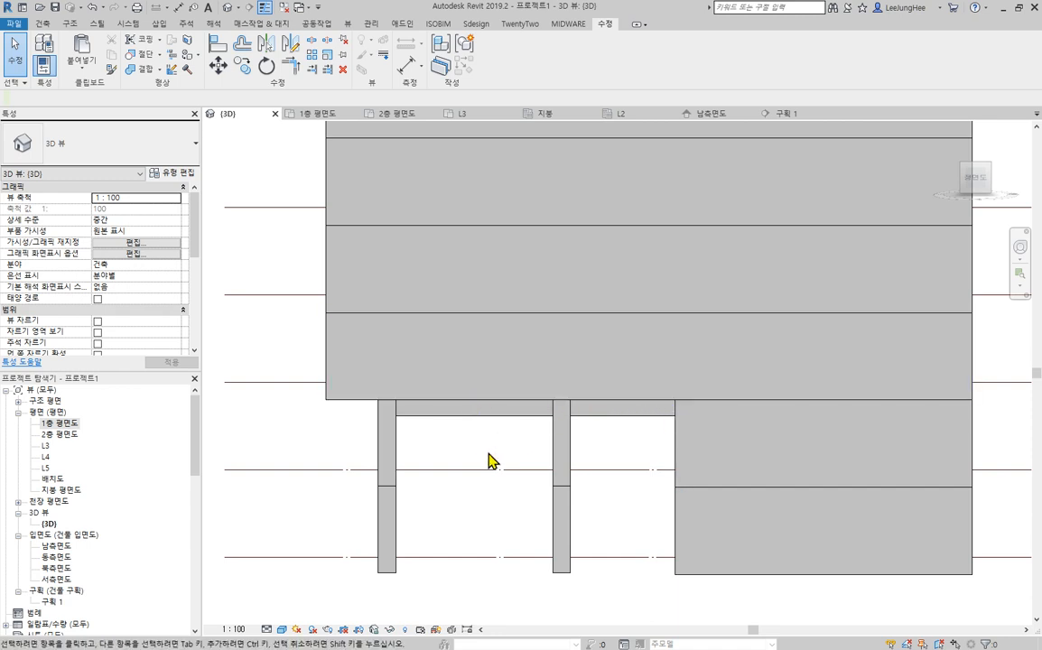
scroll(528, 460, down, 2)
shift+middle_drag(528, 459, 710, 608)
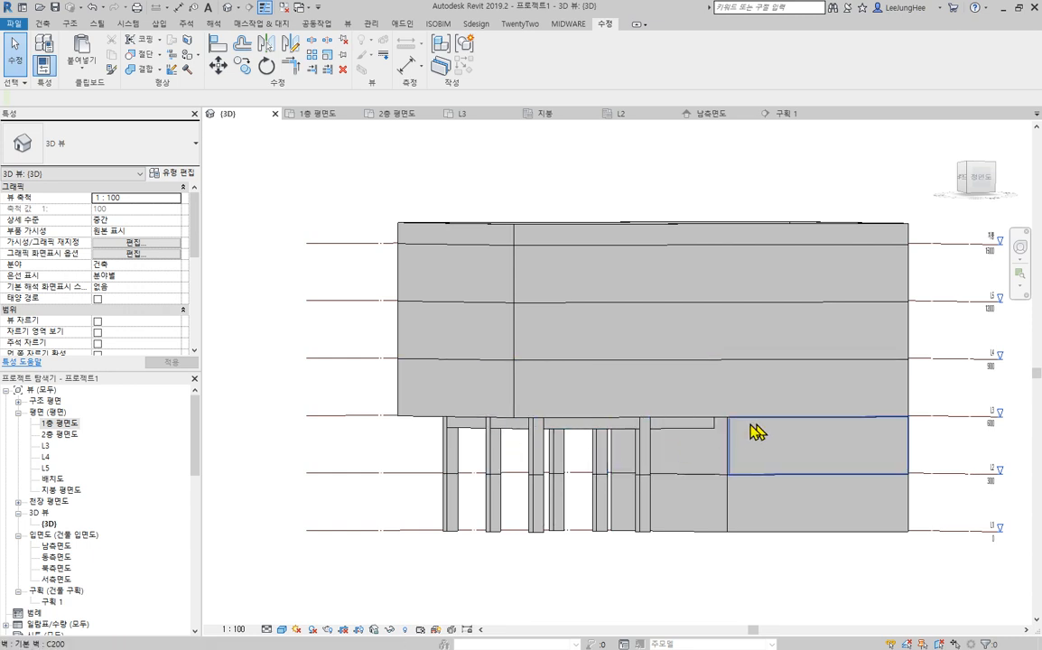
click(609, 420)
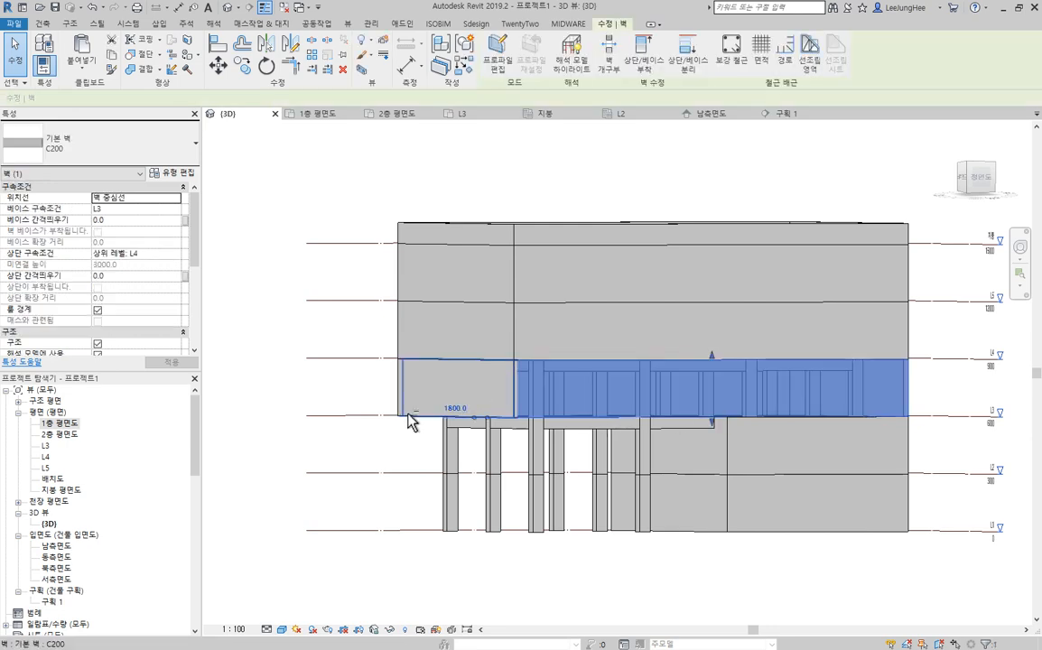
ctrl+click(406, 422)
shift+middle_drag(365, 435, 398, 511)
click(305, 558)
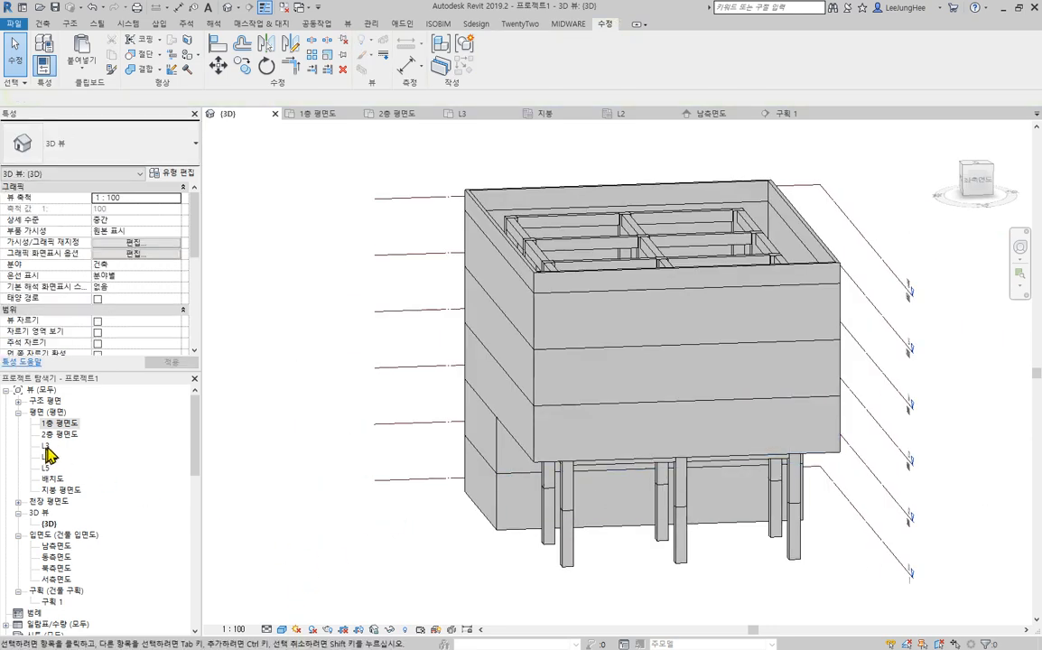
Copy the L3 C200 walls along grids Y1, X1 and Y5 and paste them aligned to level L2
double_click(45, 446)
click(439, 489)
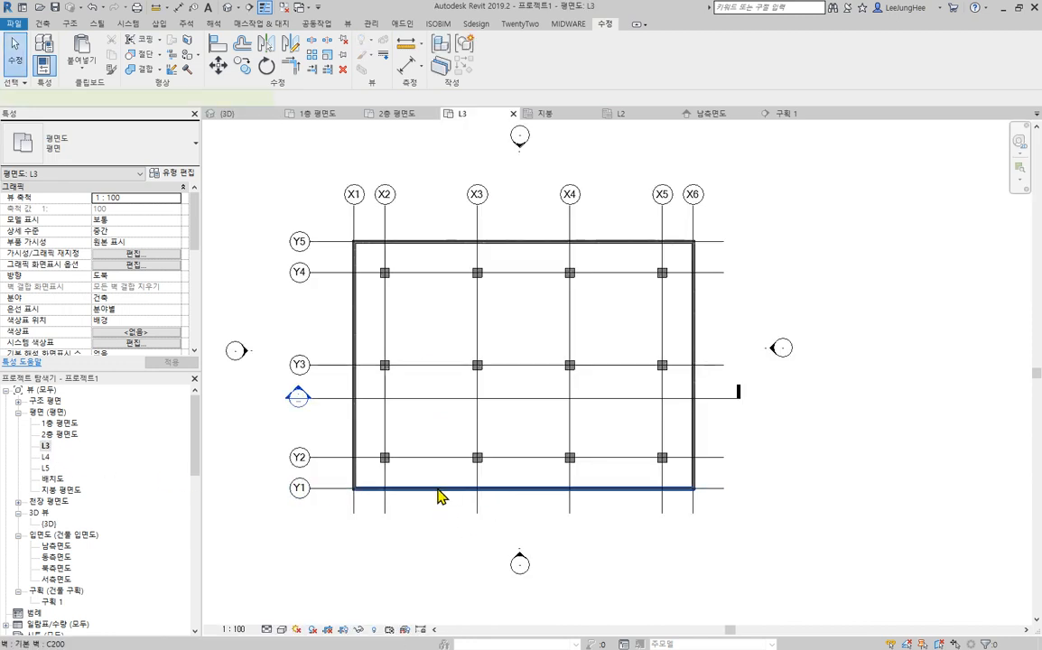
ctrl+click(355, 315)
ctrl+click(433, 242)
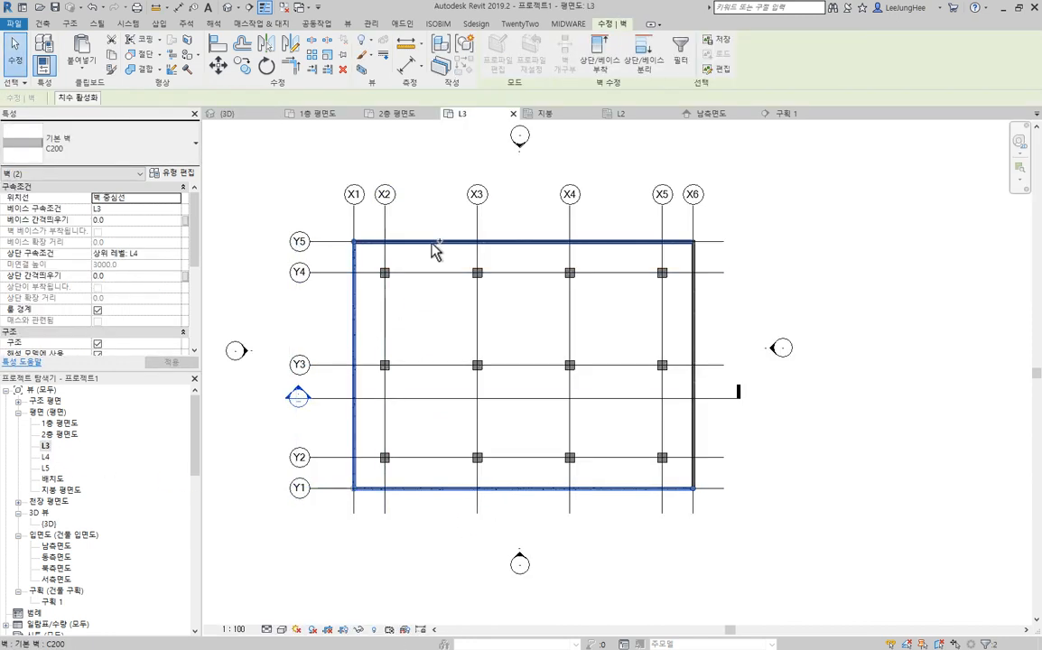
middle_drag(832, 298, 861, 293)
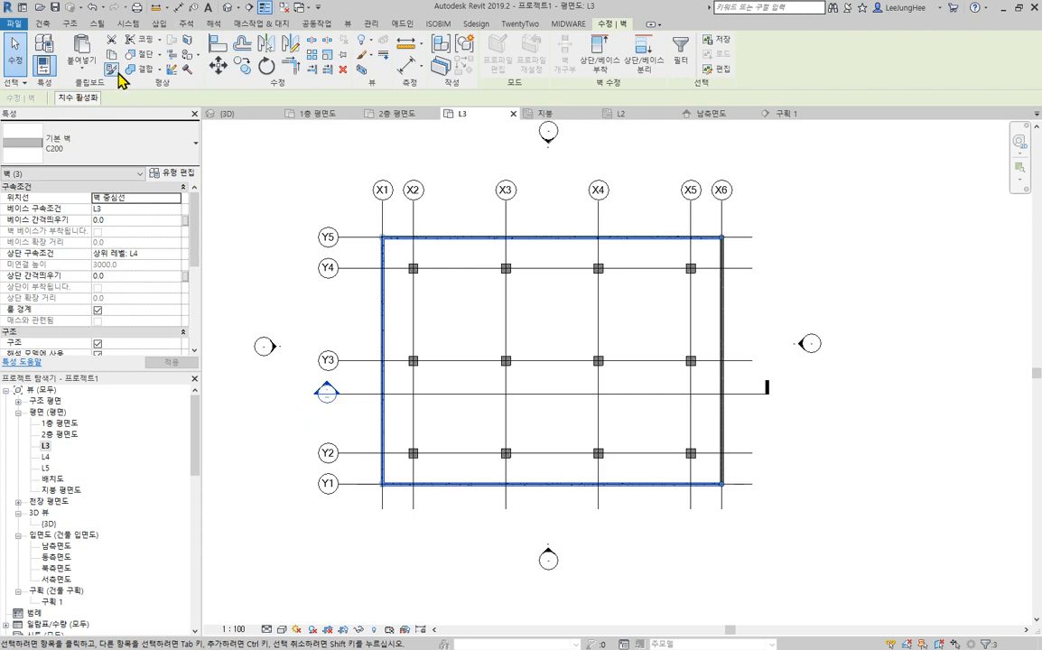
click(82, 69)
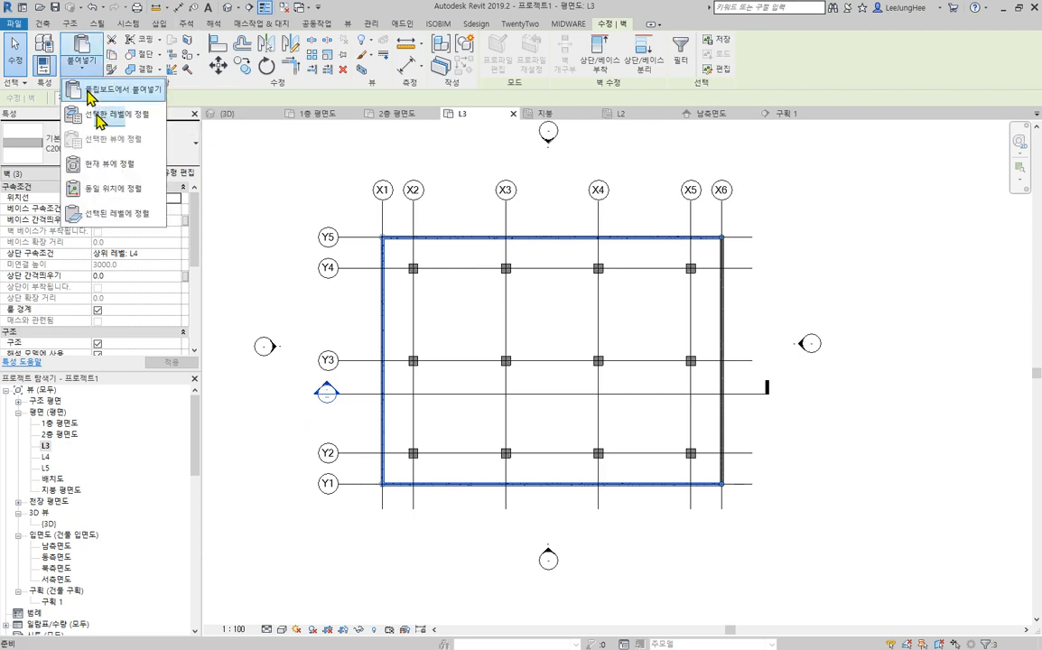
click(129, 120)
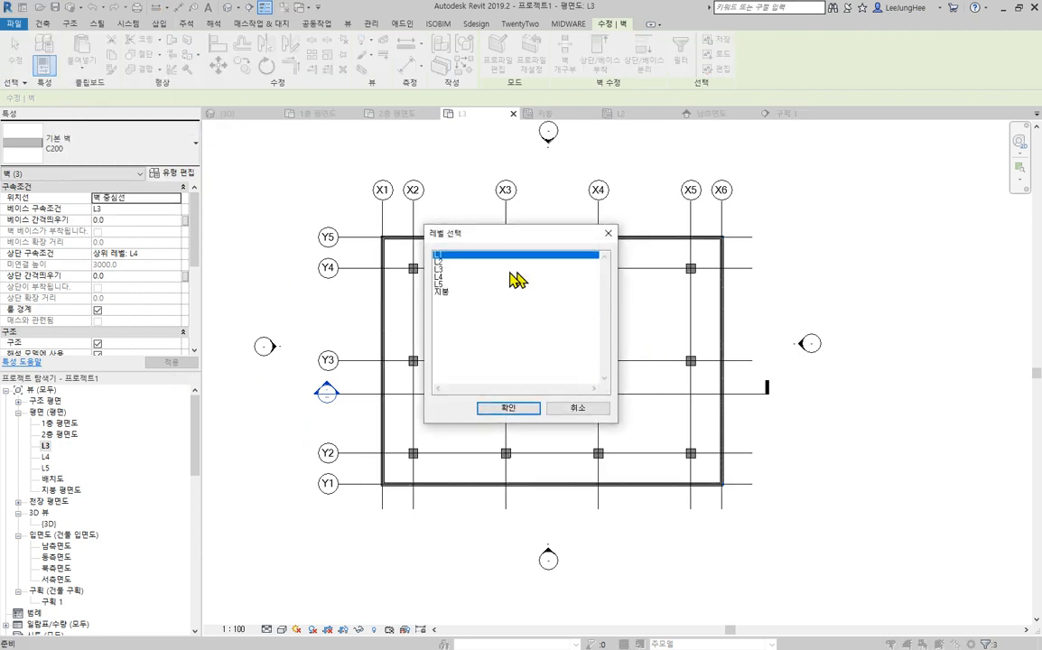
click(508, 408)
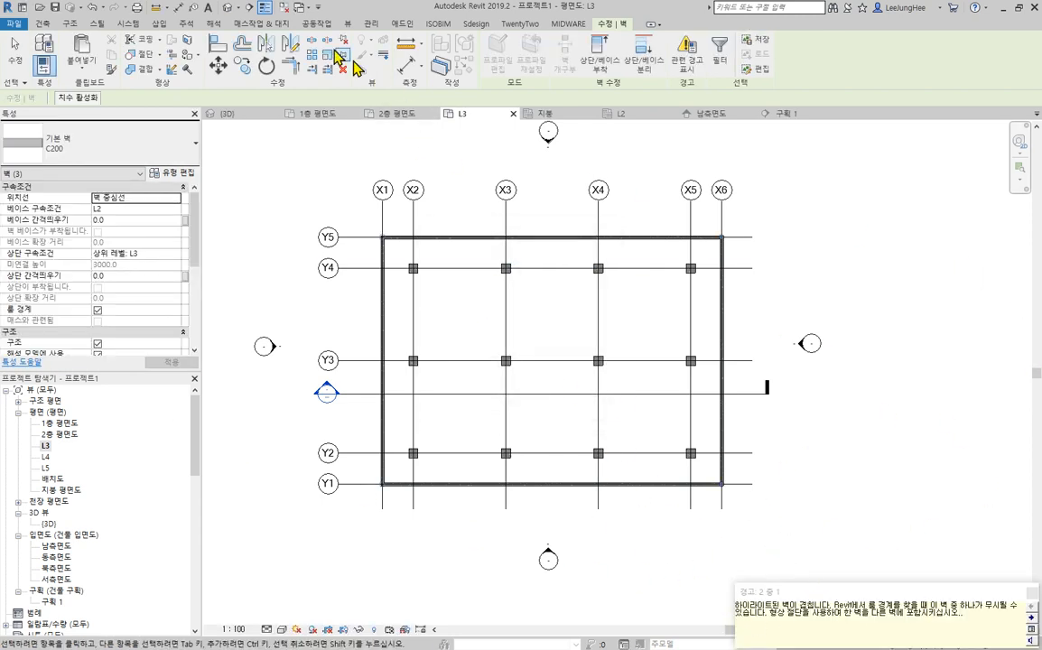
Set the three pasted L2 walls to base constraint L3 with a base offset of -900, keeping their top at L3
click(230, 7)
shift+middle_drag(601, 514, 595, 472)
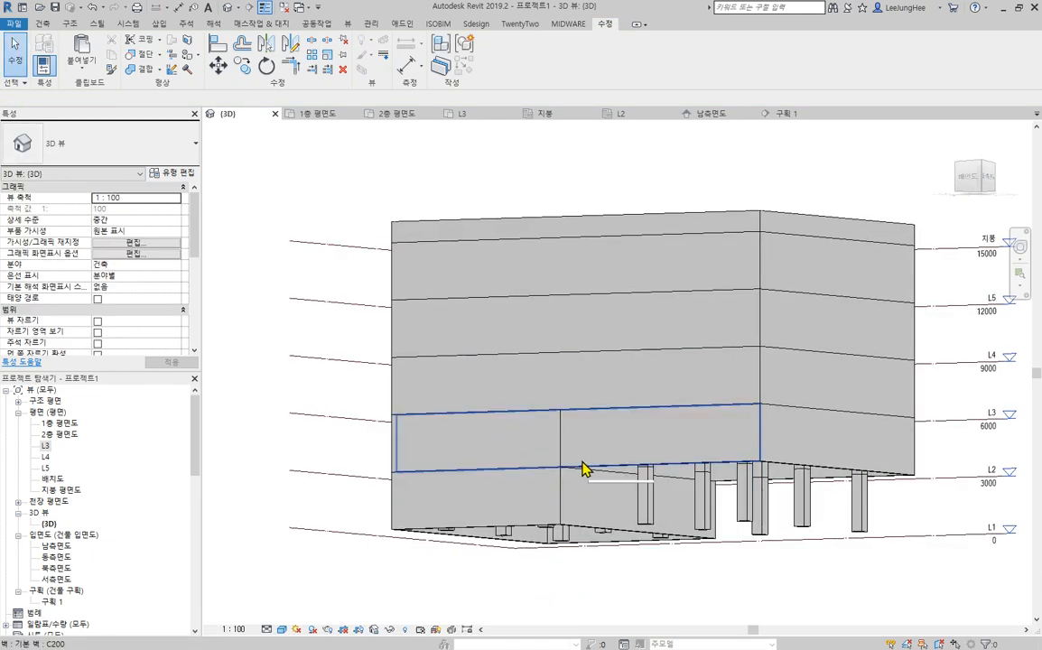
shift+middle_drag(621, 465, 530, 516)
click(521, 476)
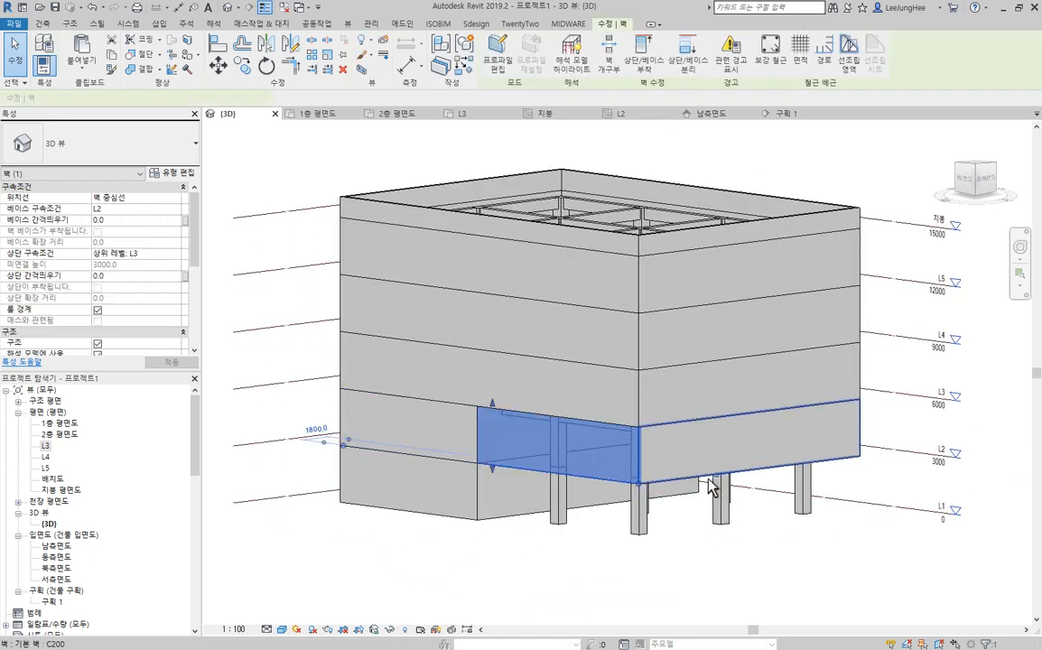
ctrl+click(789, 471)
shift+middle_drag(789, 471, 691, 491)
ctrl+click(688, 494)
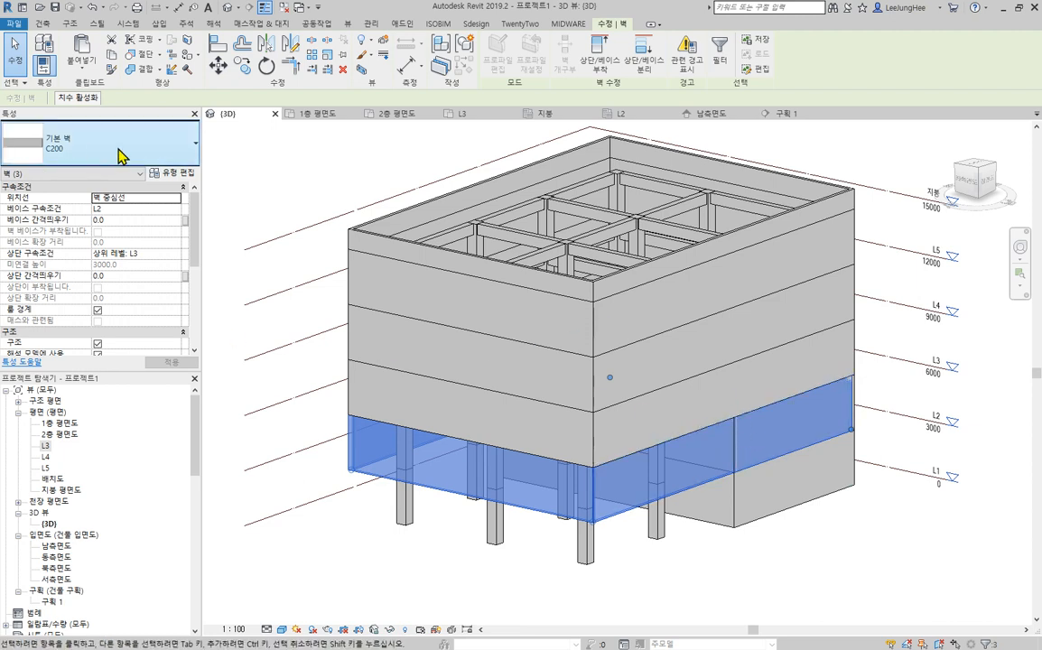
click(174, 208)
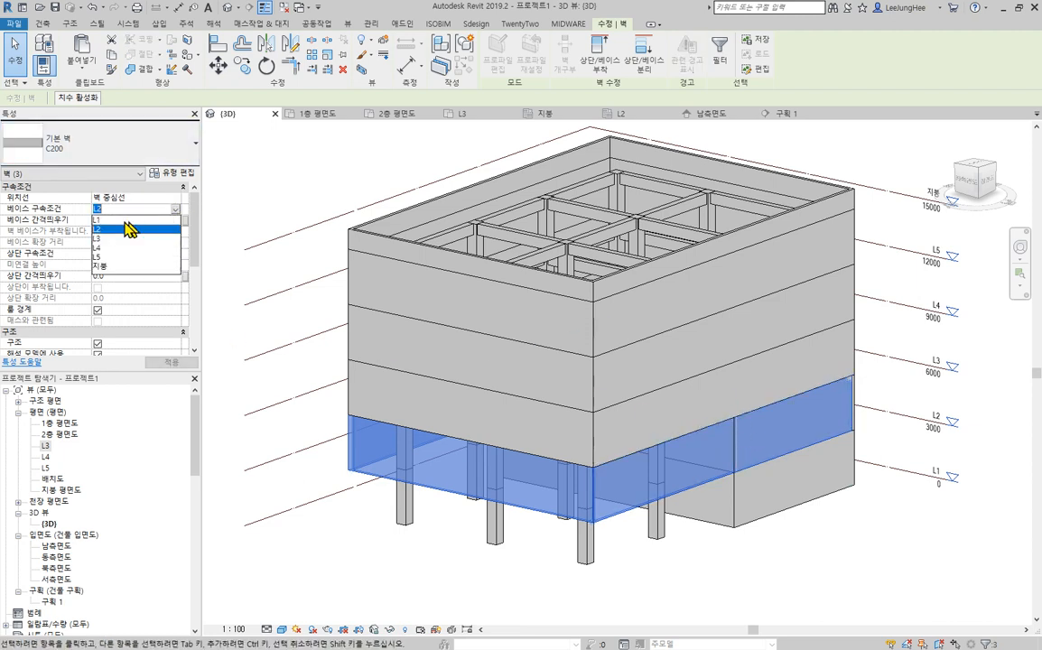
click(101, 238)
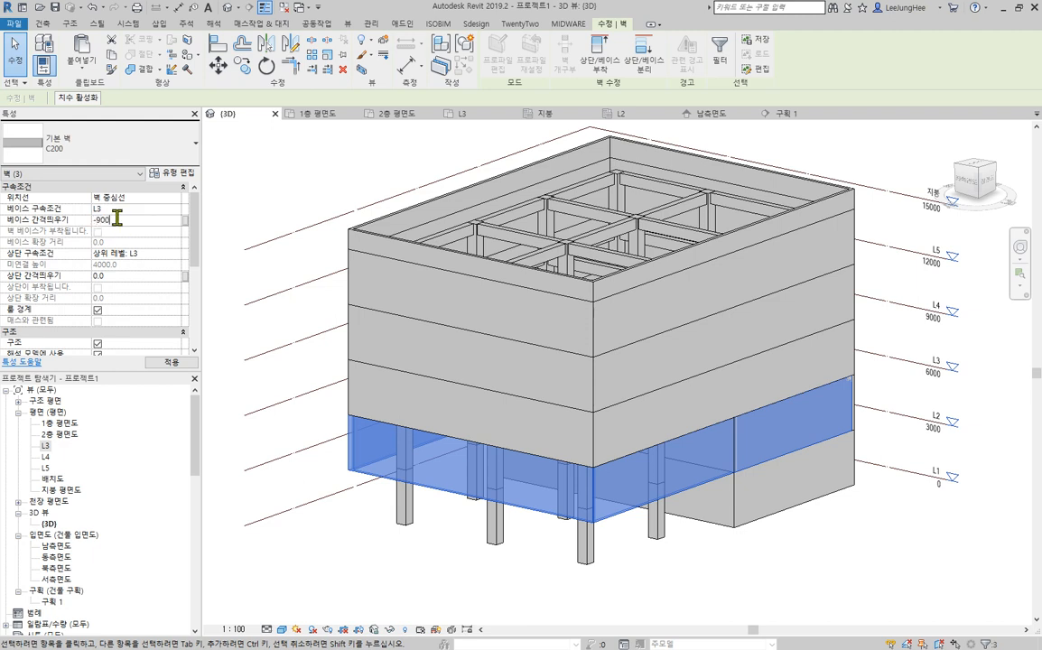
key(Return)
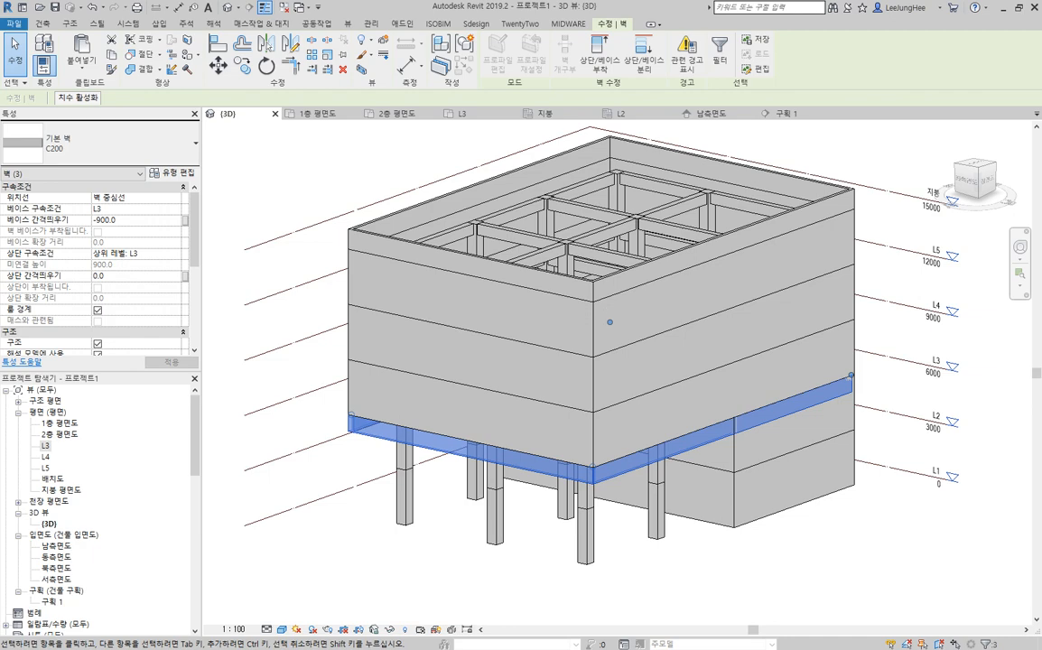
click(884, 550)
Trim the 900 mm high wall on the Y1 side back to the recessed L2 wall, keeping the part over the exposed columns
scroll(702, 421, up, 3)
middle_drag(703, 421, 748, 426)
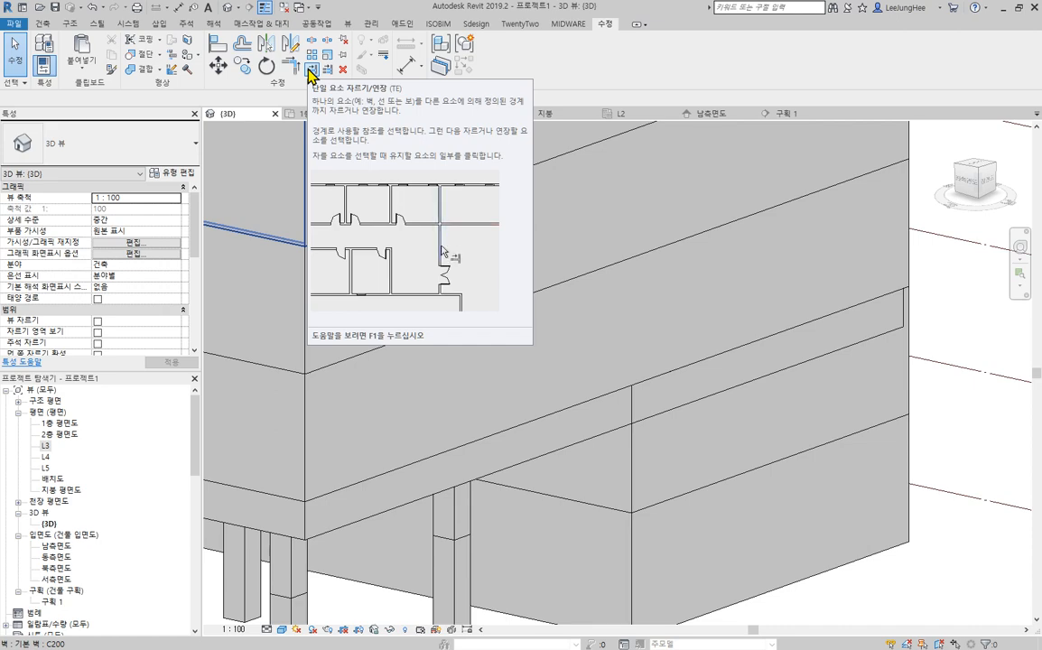
shift+middle_drag(730, 583, 637, 483)
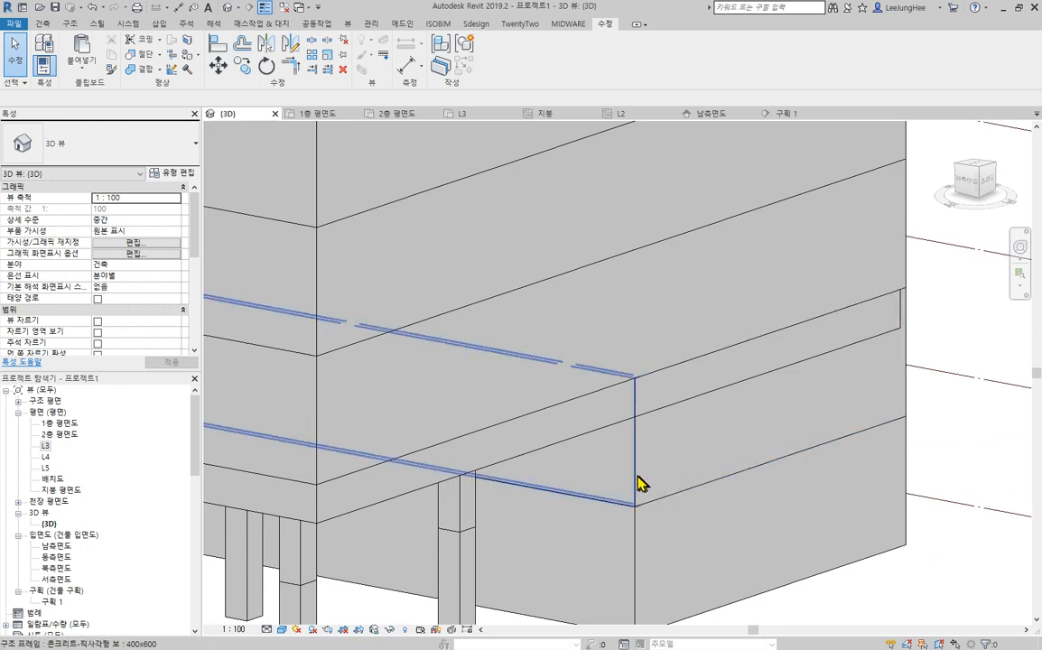
scroll(636, 483, up, 4)
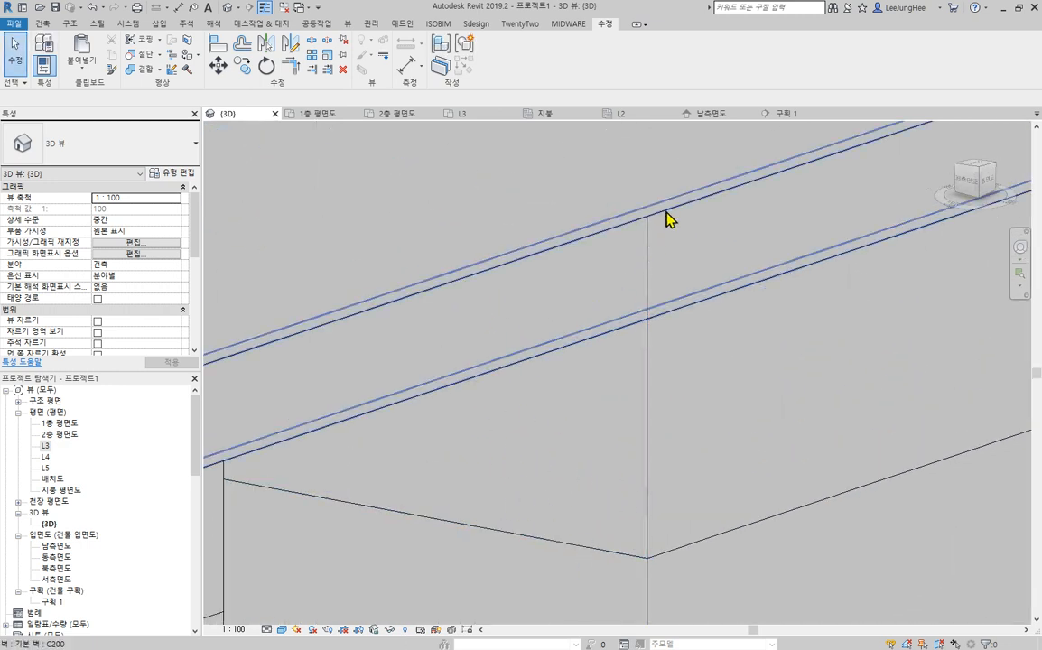
scroll(754, 340, down, 3)
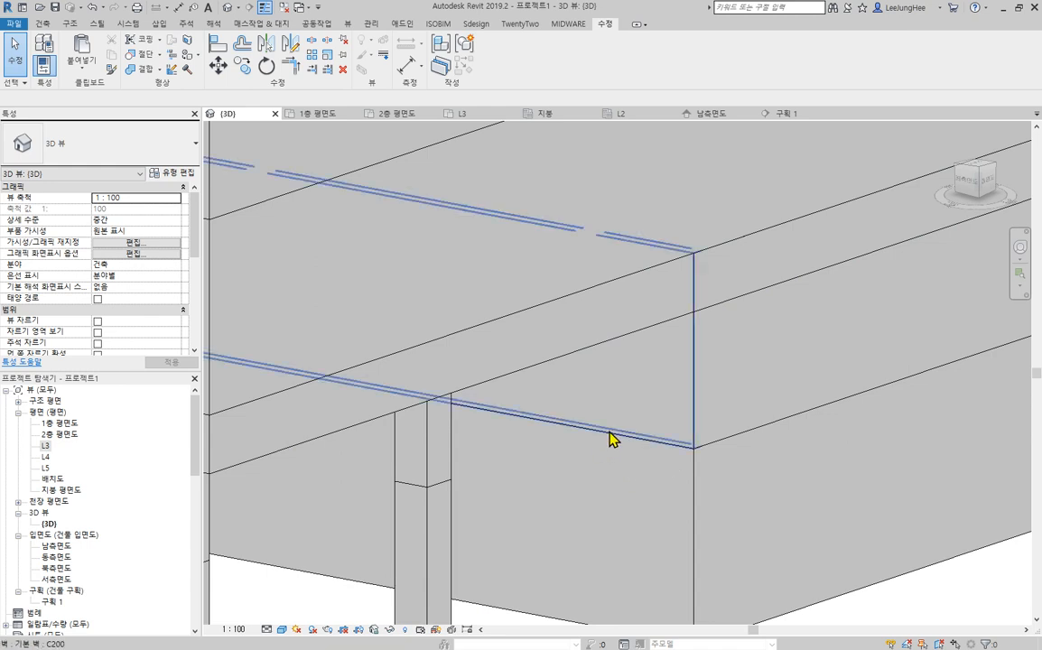
click(312, 69)
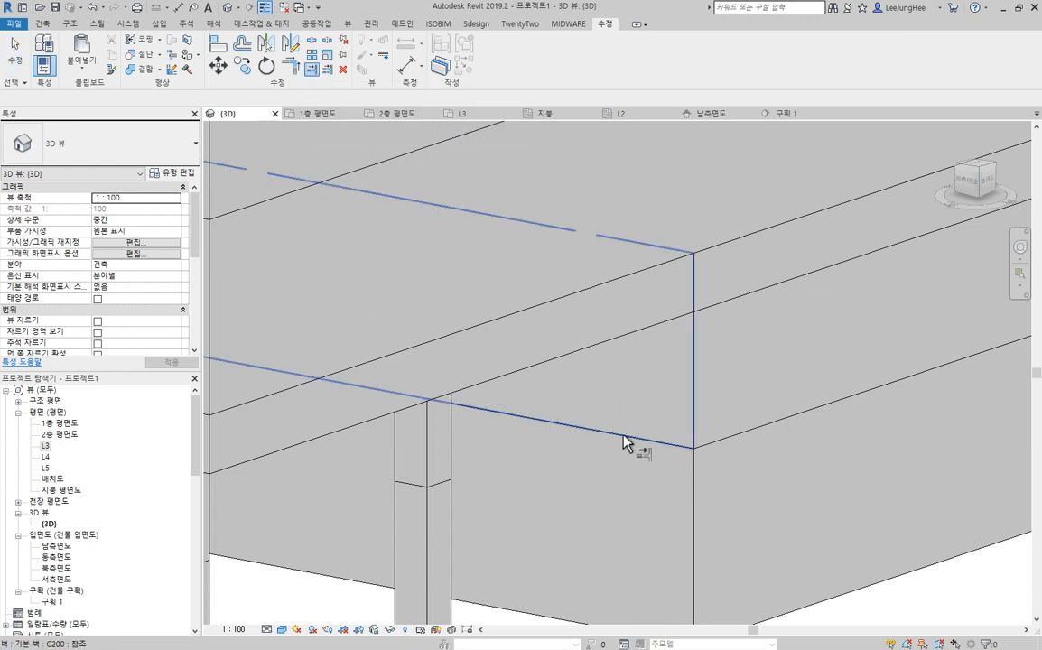
click(625, 442)
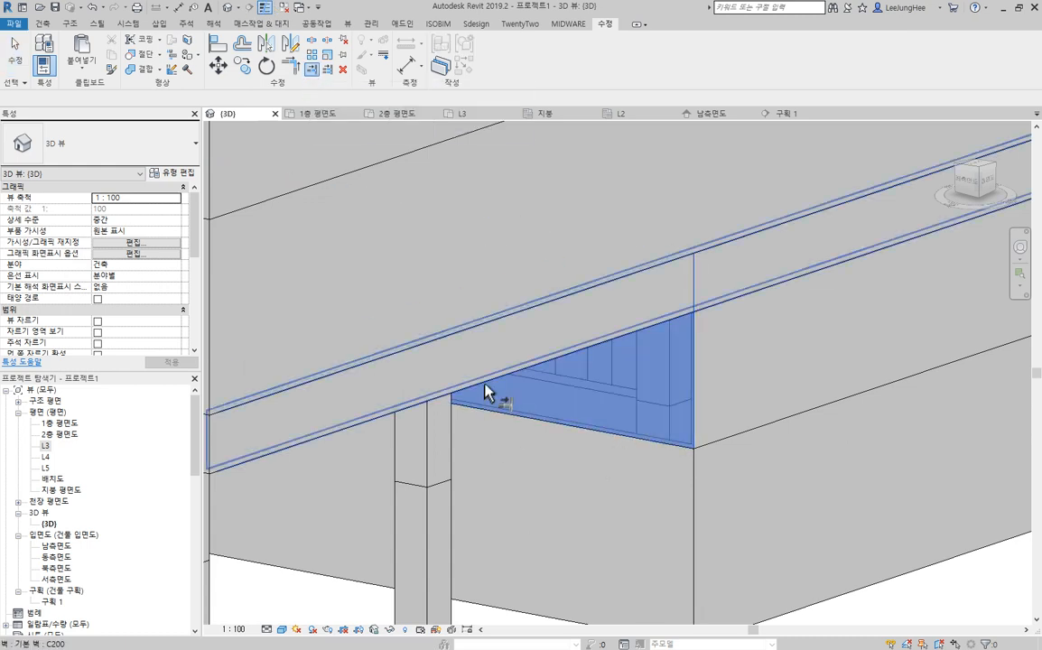
shift+middle_drag(486, 390, 691, 342)
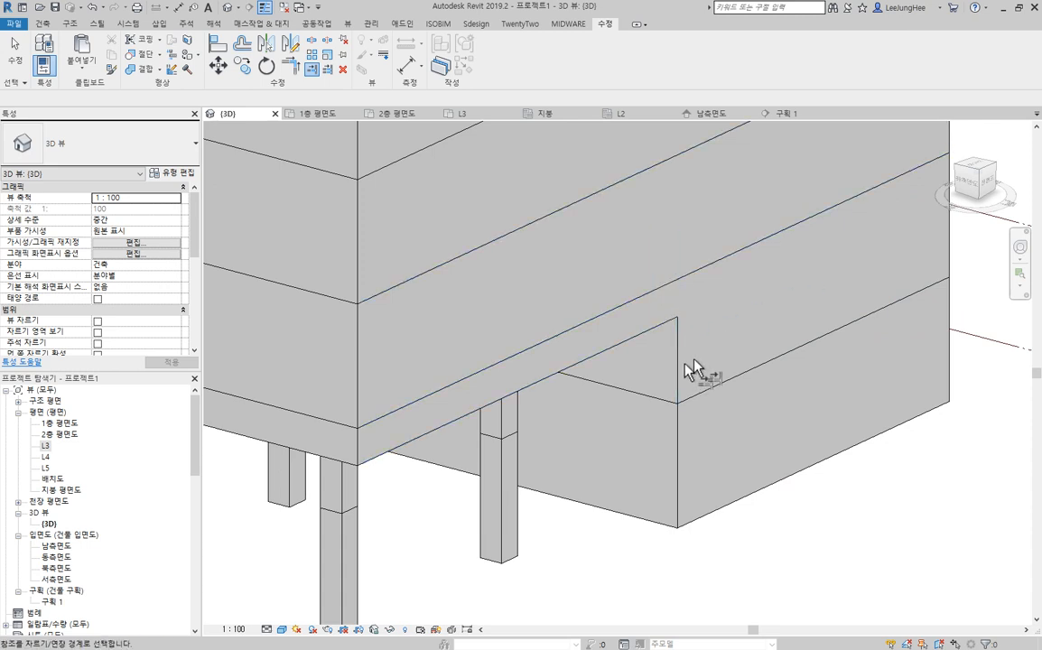
scroll(704, 366, up, 3)
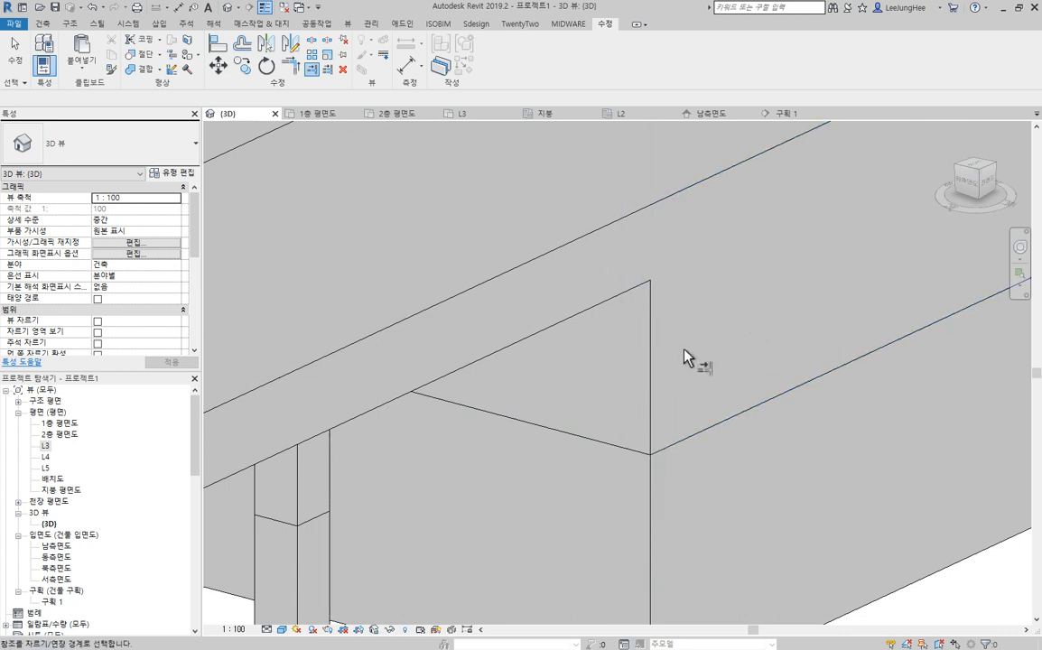
key(Escape)
click(525, 352)
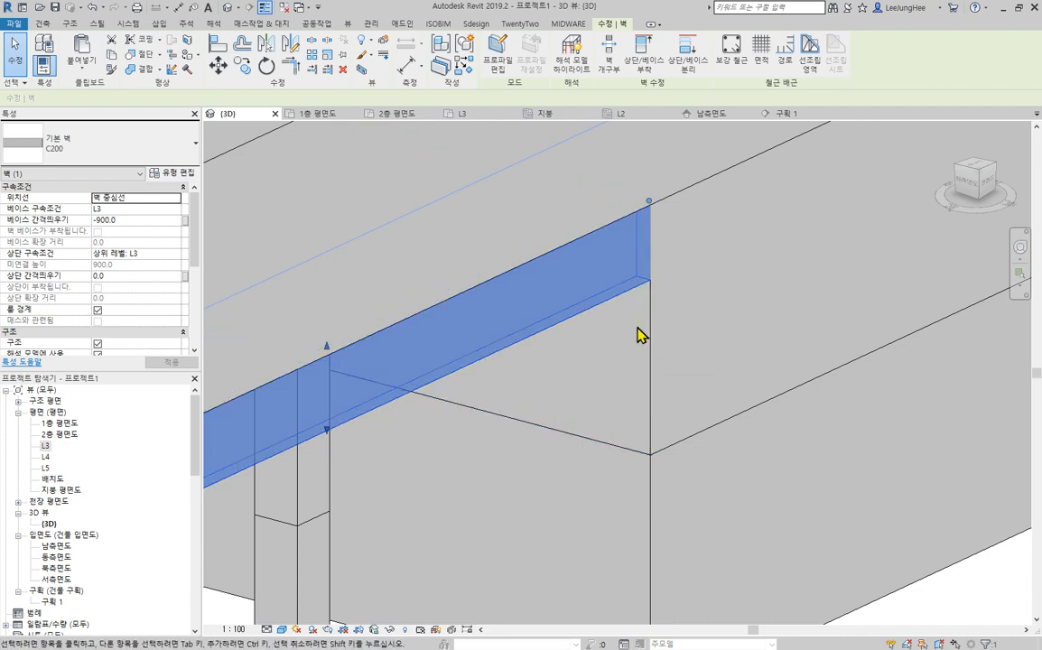
scroll(724, 380, down, 3)
middle_drag(866, 435, 837, 342)
click(769, 571)
Trim the 900 mm high wall on the Y5 side to the recessed L2 wall, keeping the part over the exposed columns
middle_drag(671, 495, 815, 487)
shift+middle_drag(372, 472, 663, 492)
scroll(532, 465, up, 3)
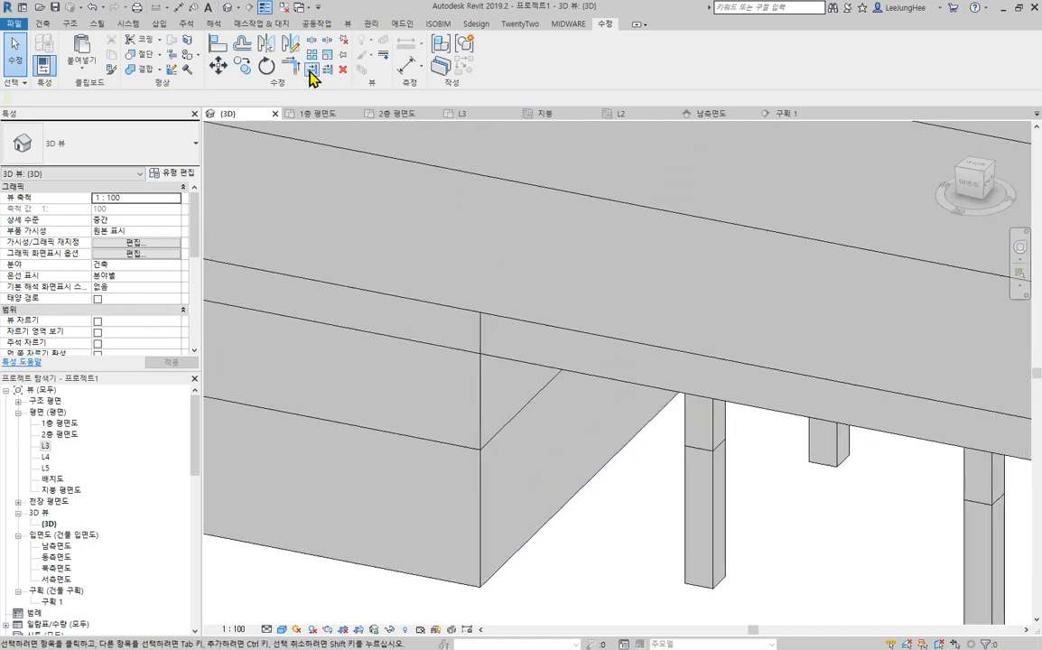
click(311, 69)
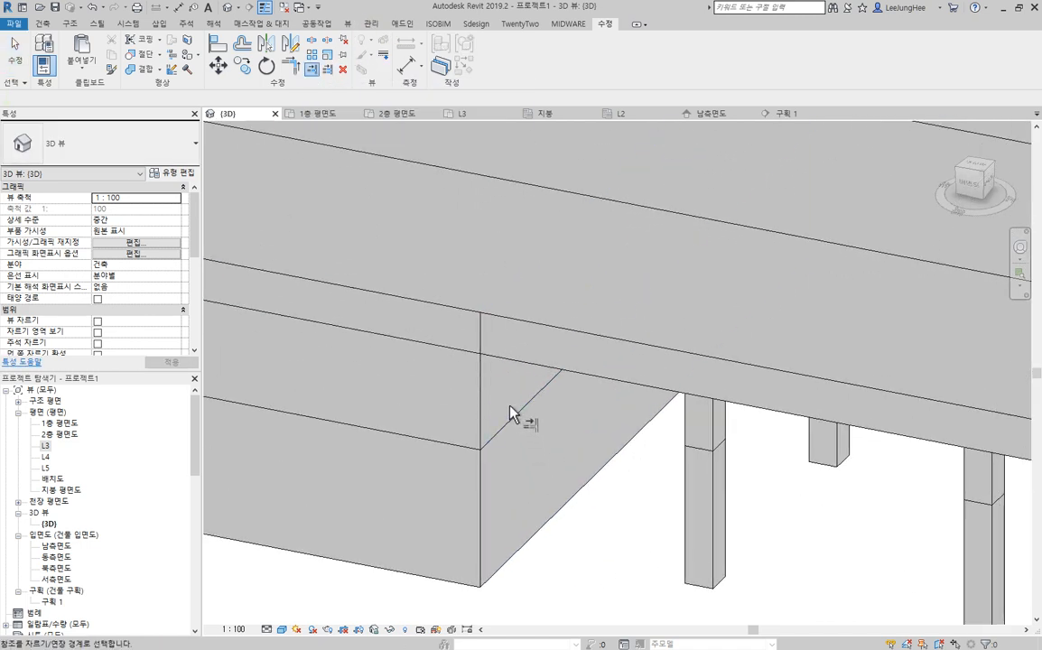
click(511, 427)
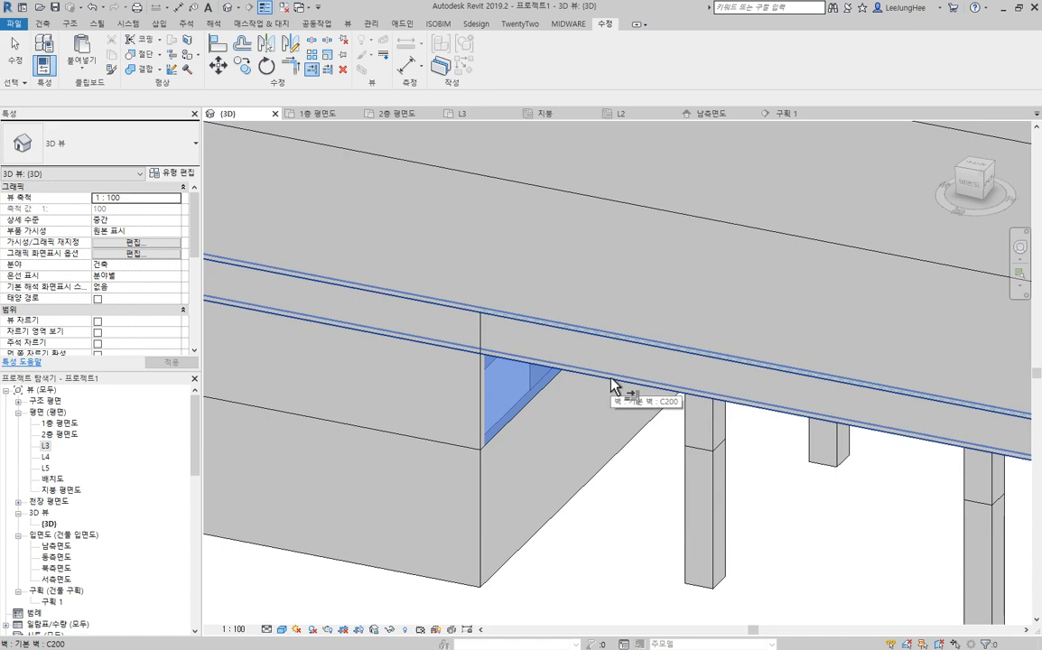
click(611, 386)
scroll(605, 438, down, 5)
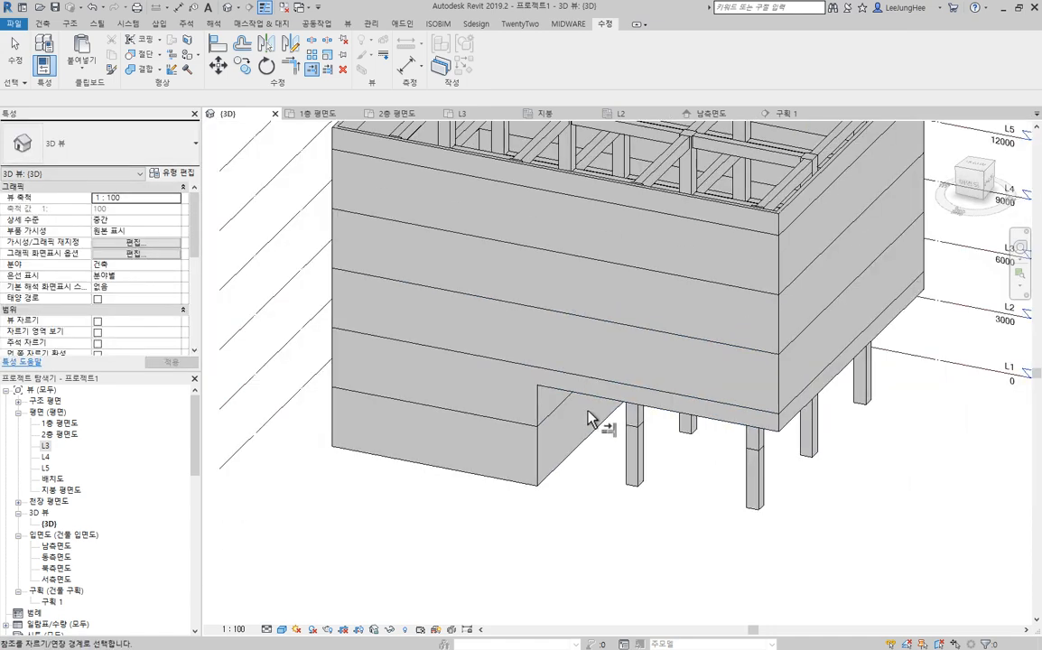
key(Escape)
key(Escape)
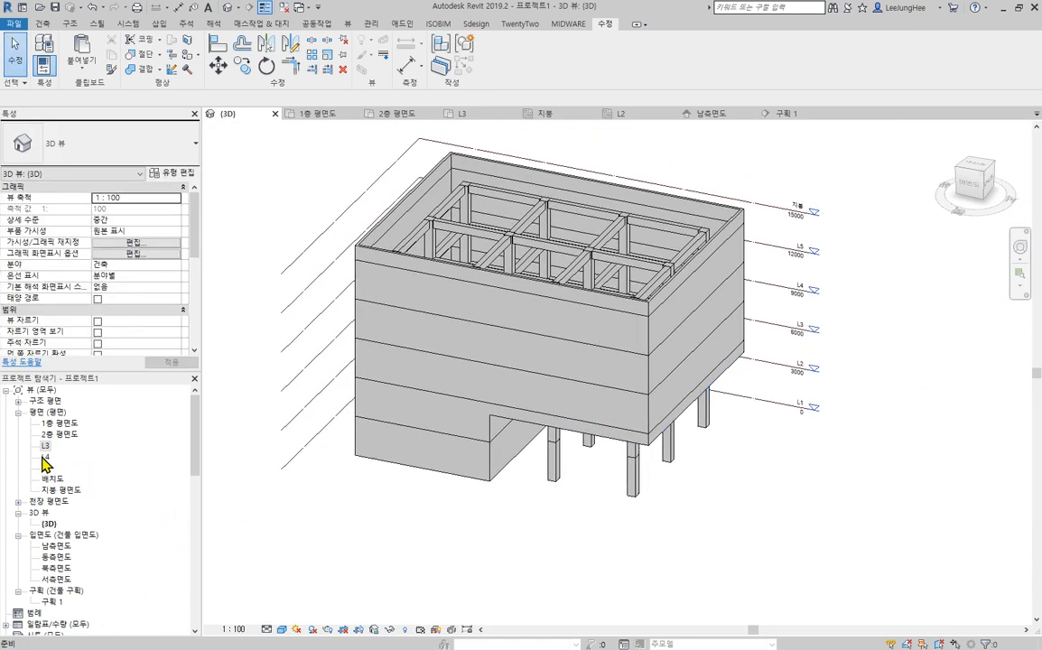
Draw a short horizontal CW 102-85-215p wall in the empty area outside grid X6 on the L3 floor plan
double_click(46, 446)
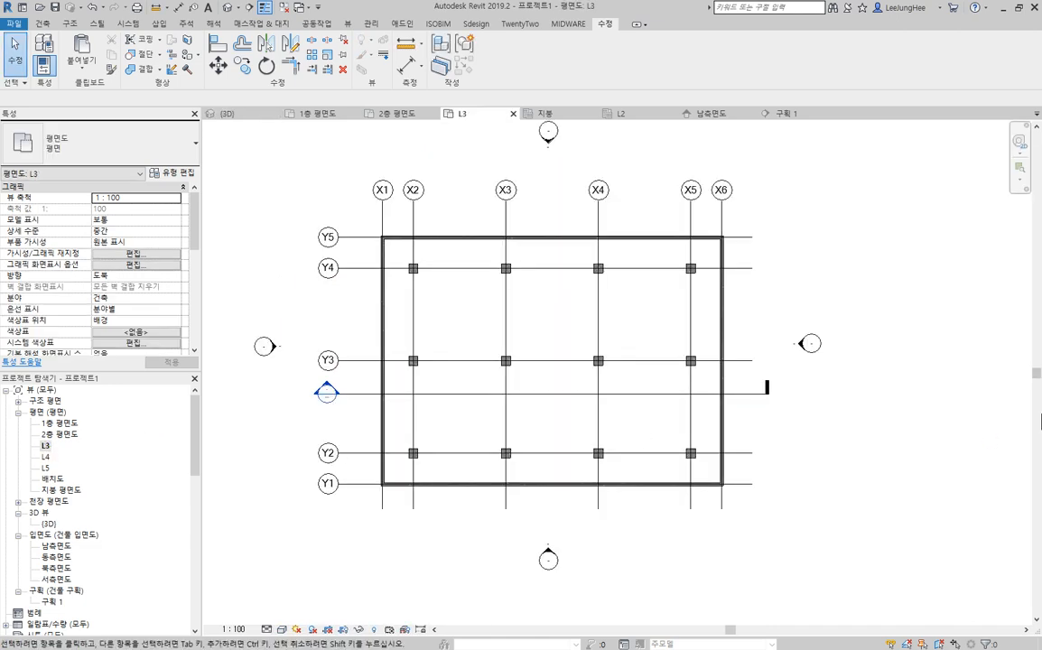
middle_drag(806, 411, 560, 447)
scroll(630, 240, up, 1)
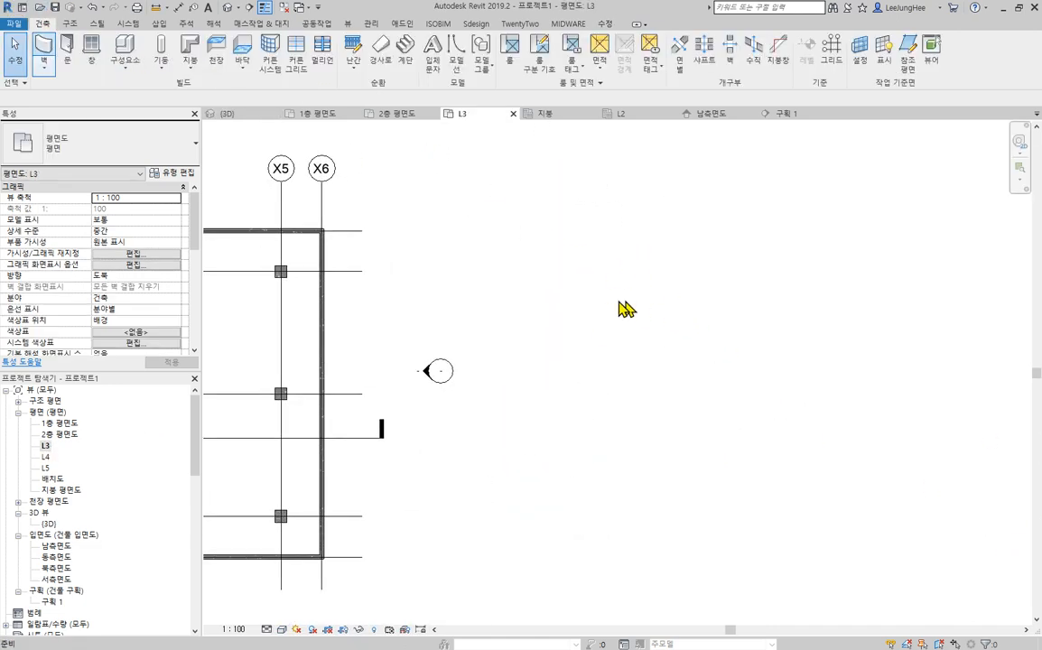
key(w)
key(a)
click(544, 301)
click(625, 301)
key(Escape)
key(Escape)
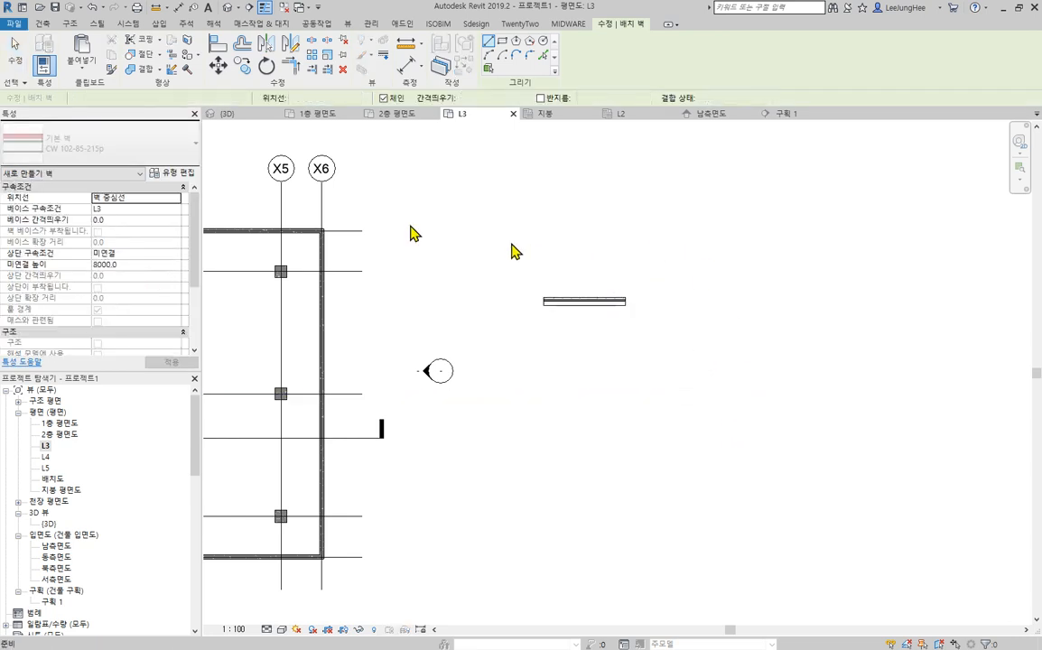
Draw a longer vertical CW 102-85-215p wall beside the short horizontal one
scroll(771, 215, up, 2)
click(688, 202)
click(688, 527)
key(Escape)
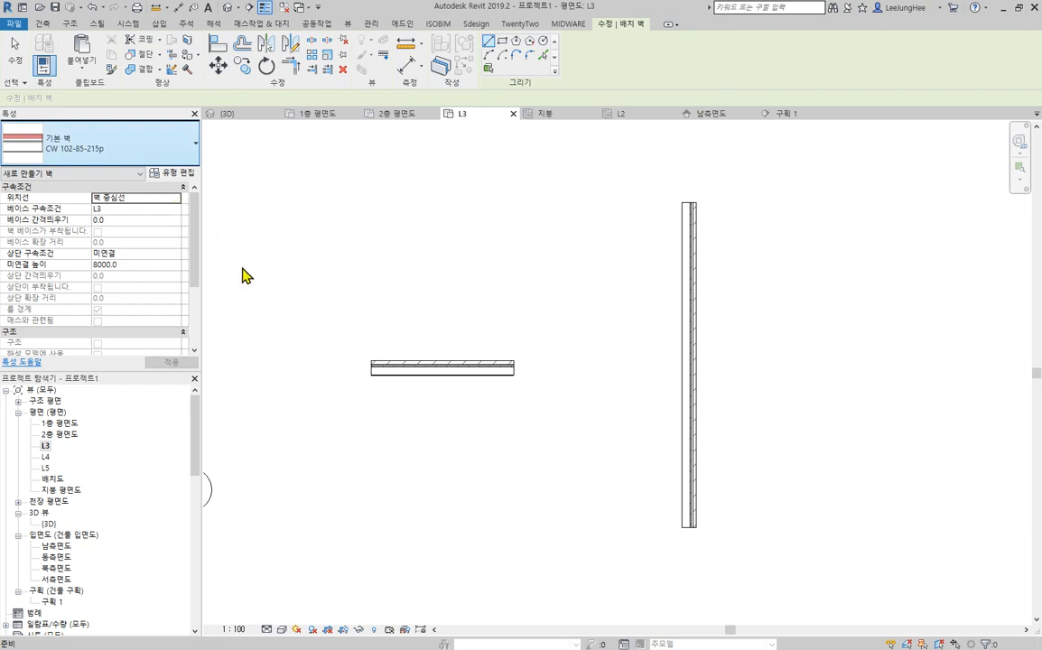
Draw a horizontal 일반 - 200mm wall about 11100 mm long that crosses the vertical CW 102-85-215p wall
click(166, 144)
scroll(127, 361, down, 5)
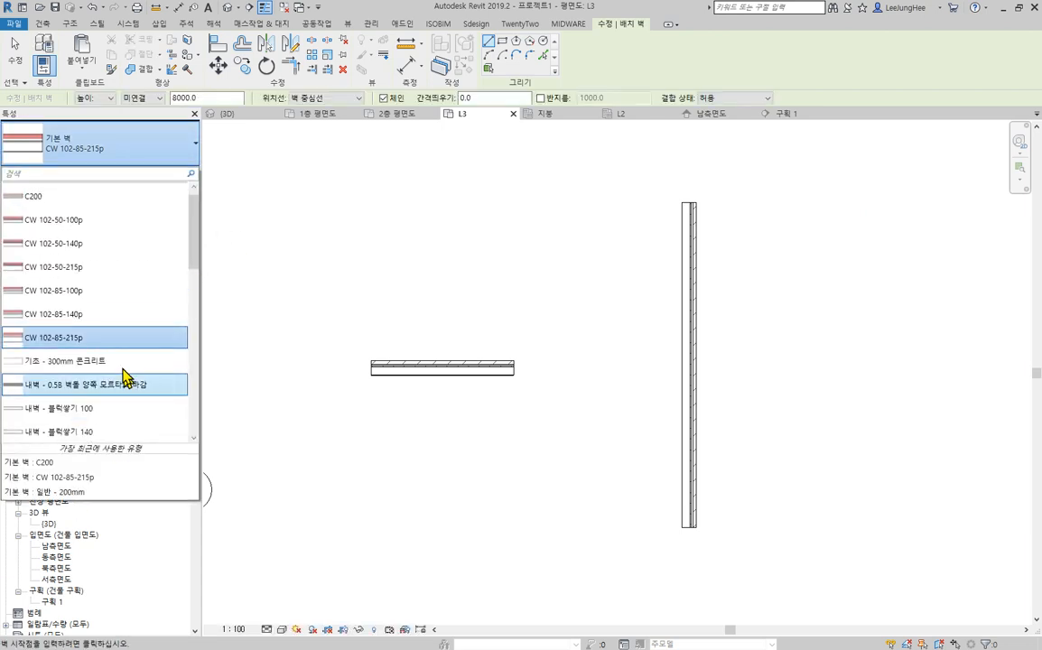
scroll(88, 334, down, 5)
click(104, 248)
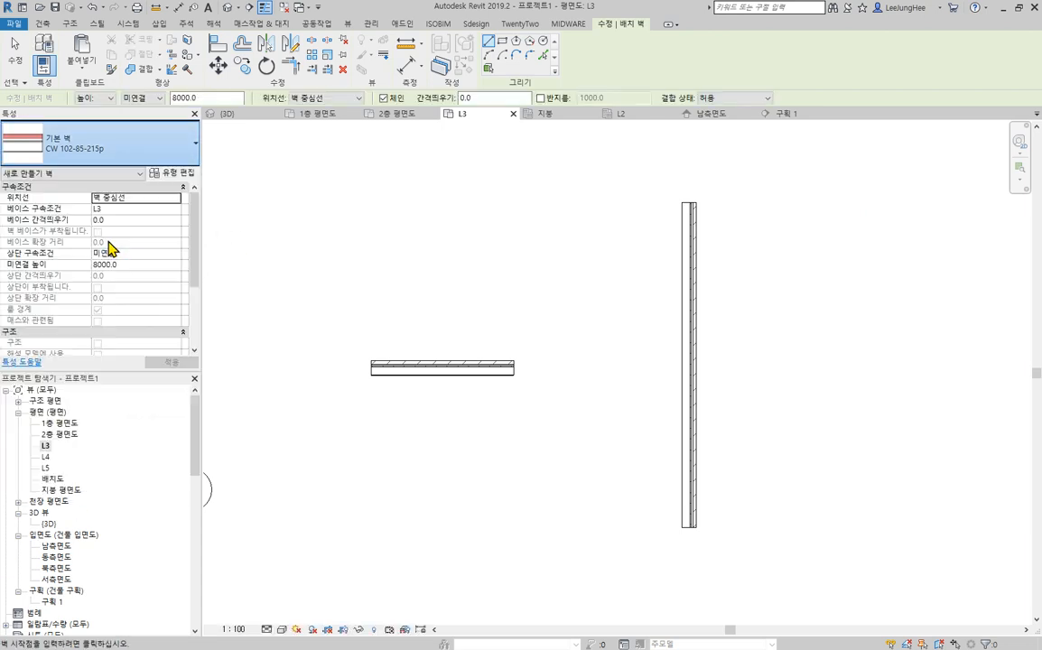
click(395, 459)
click(792, 459)
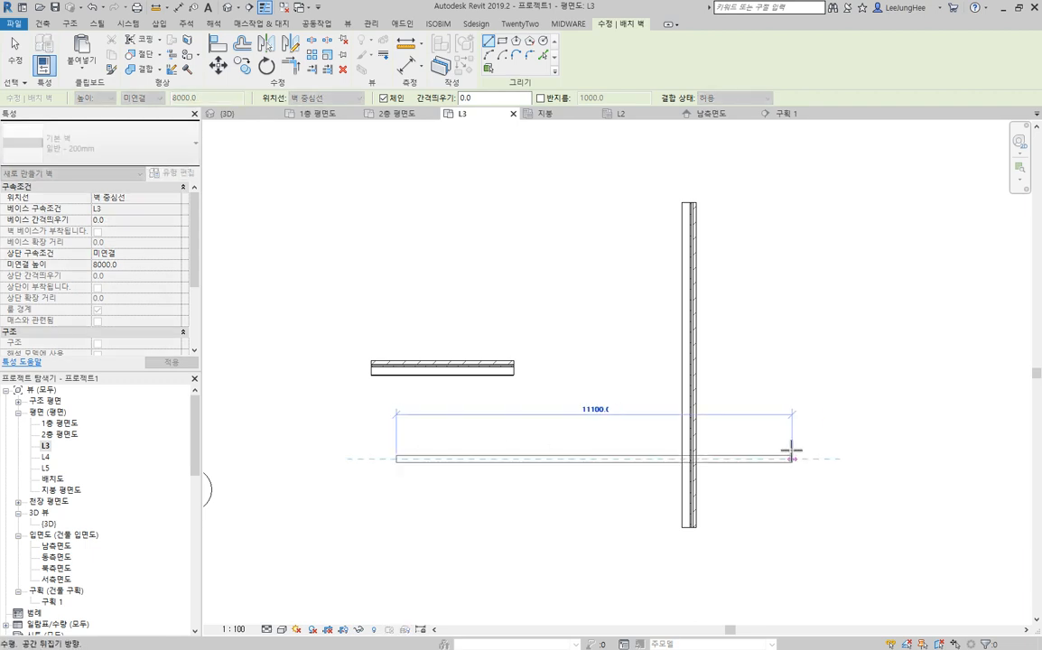
key(Escape)
Draw a short vertical 일반 - 200mm wall above the long horizontal wall, leaving a gap between them
scroll(658, 295, down, 2)
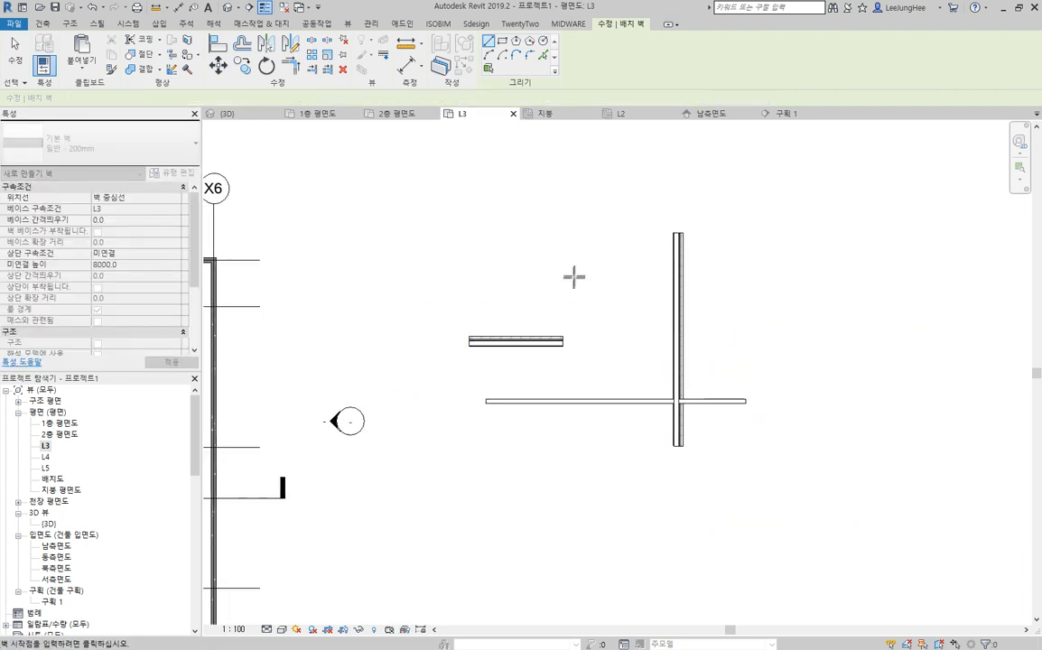
click(603, 214)
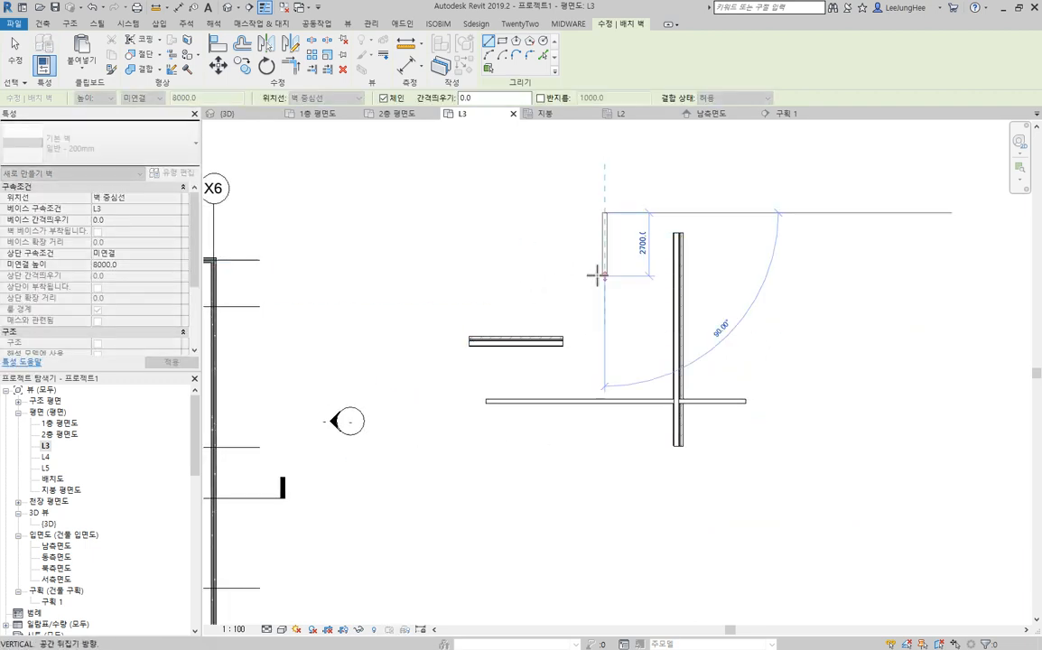
click(603, 276)
scroll(596, 237, up, 2)
key(Escape)
key(Escape)
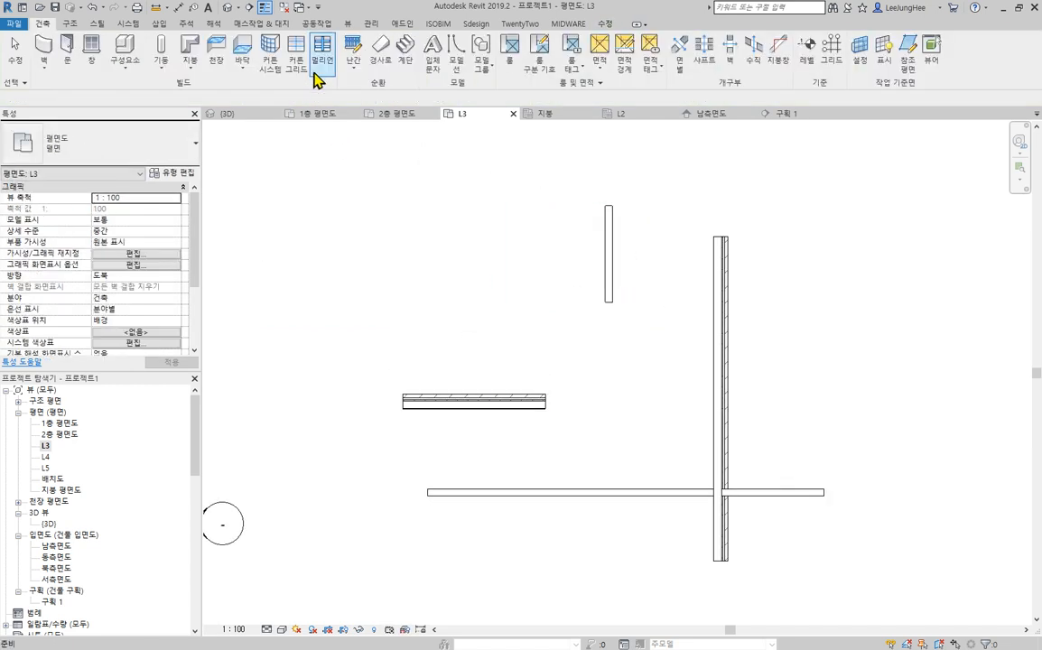
Extend the short vertical 200 mm wall down to the horizontal one, and trim the horizontal wall at the vertical CW 102-85-215p wall
click(605, 24)
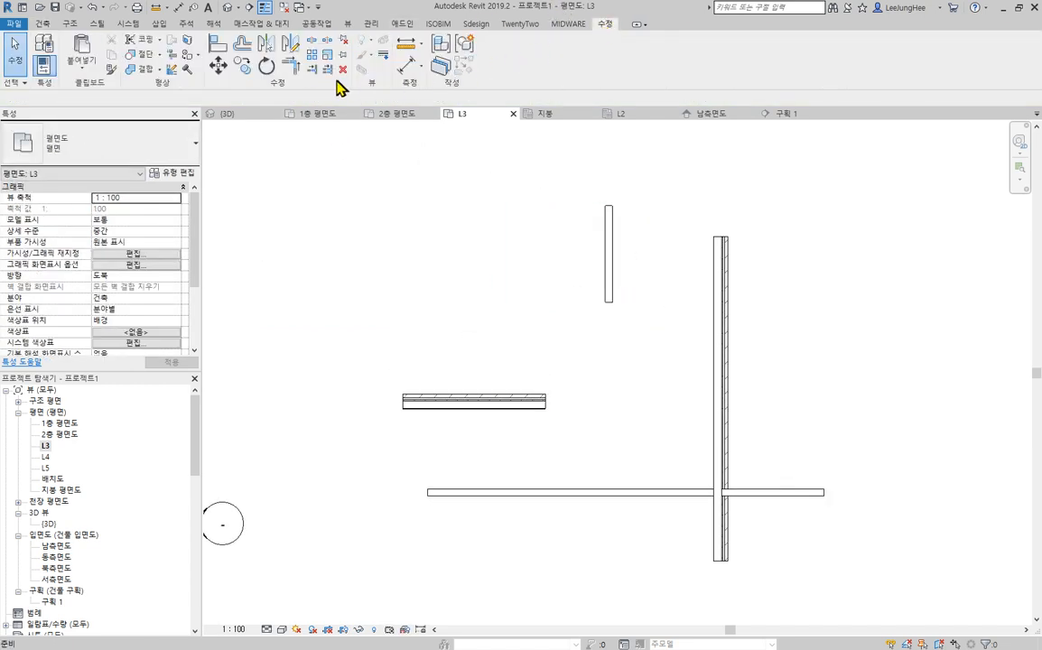
click(307, 74)
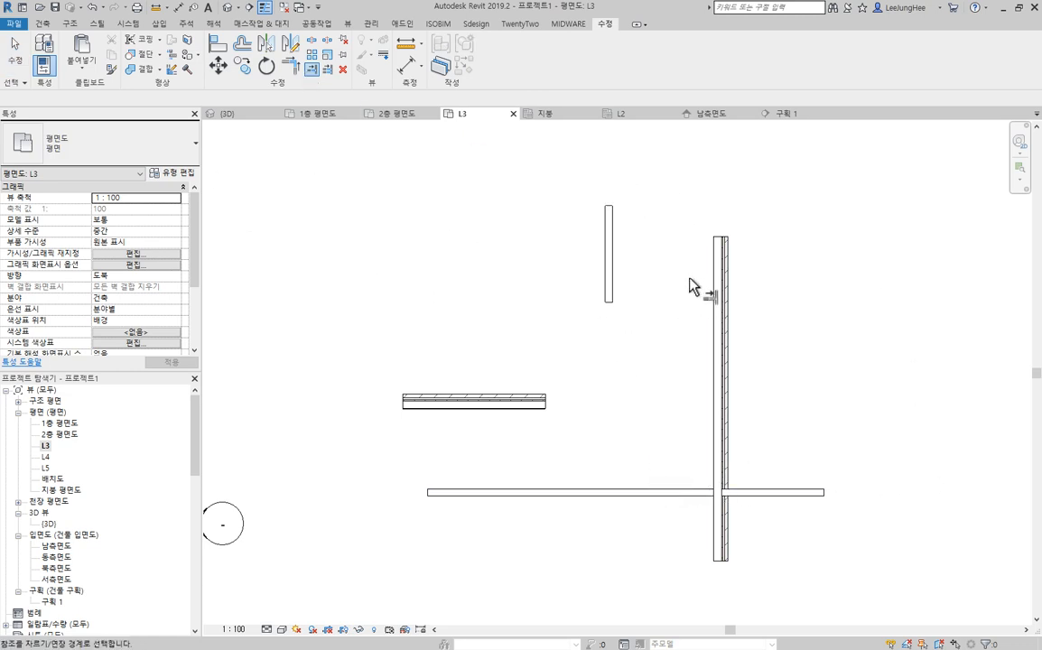
click(565, 493)
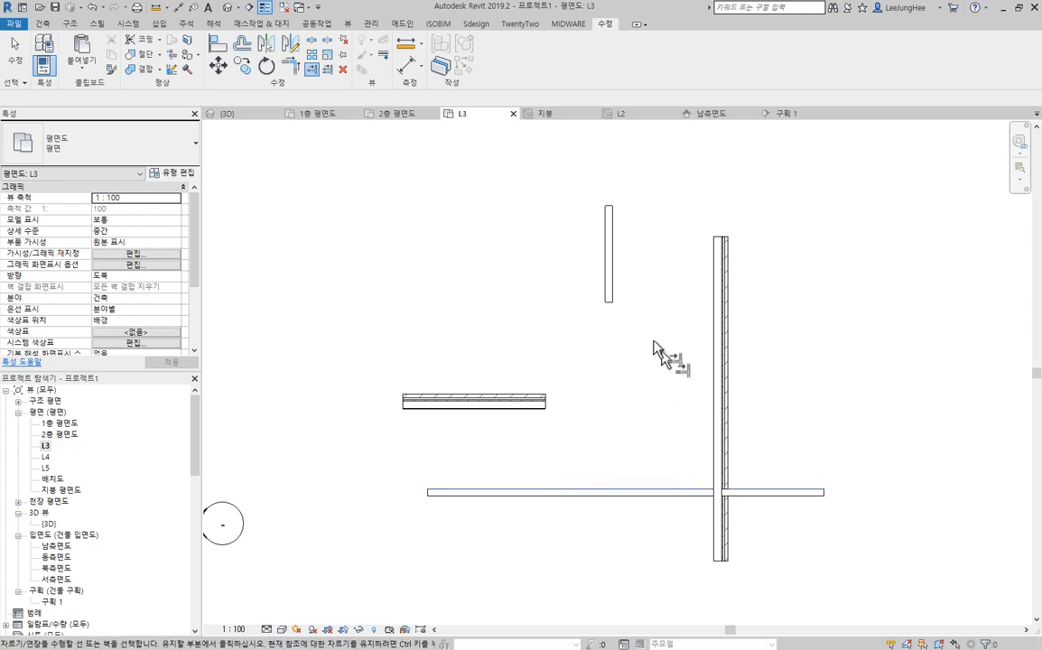
click(610, 298)
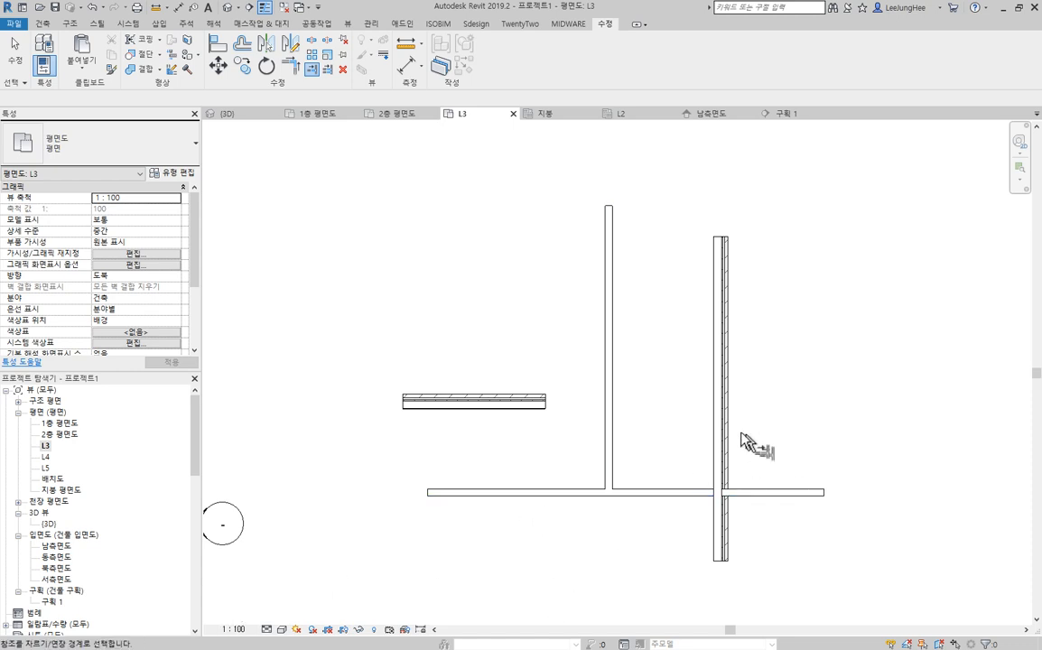
click(664, 492)
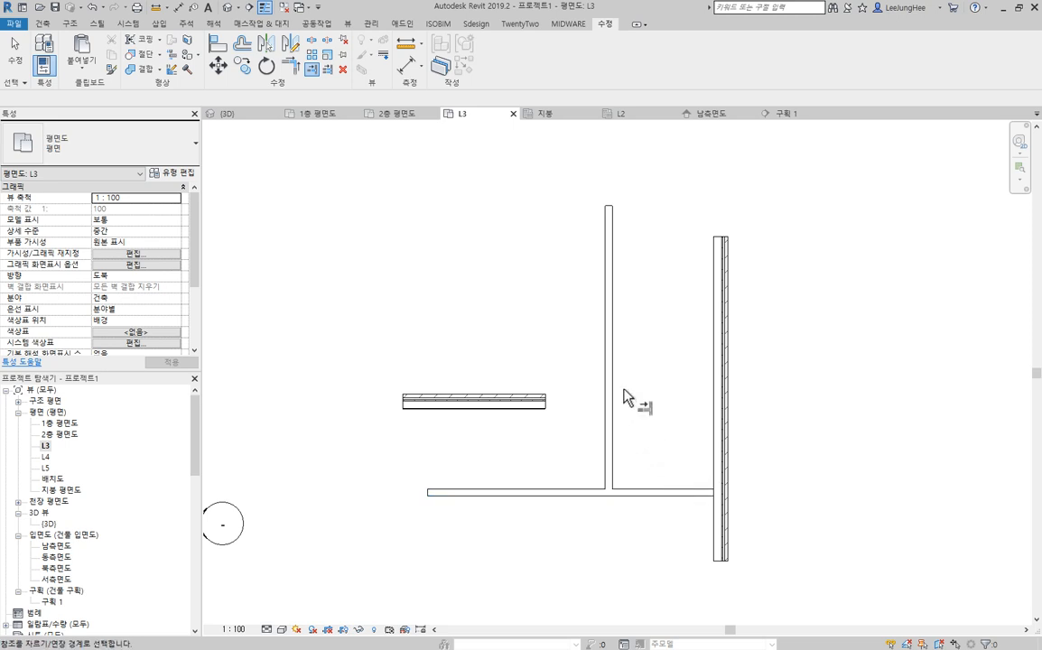
Extend the short horizontal CW 102-85-215p wall to the vertical 200 mm wall, and trim the horizontal 200 mm wall back to that same wall
click(607, 433)
click(539, 406)
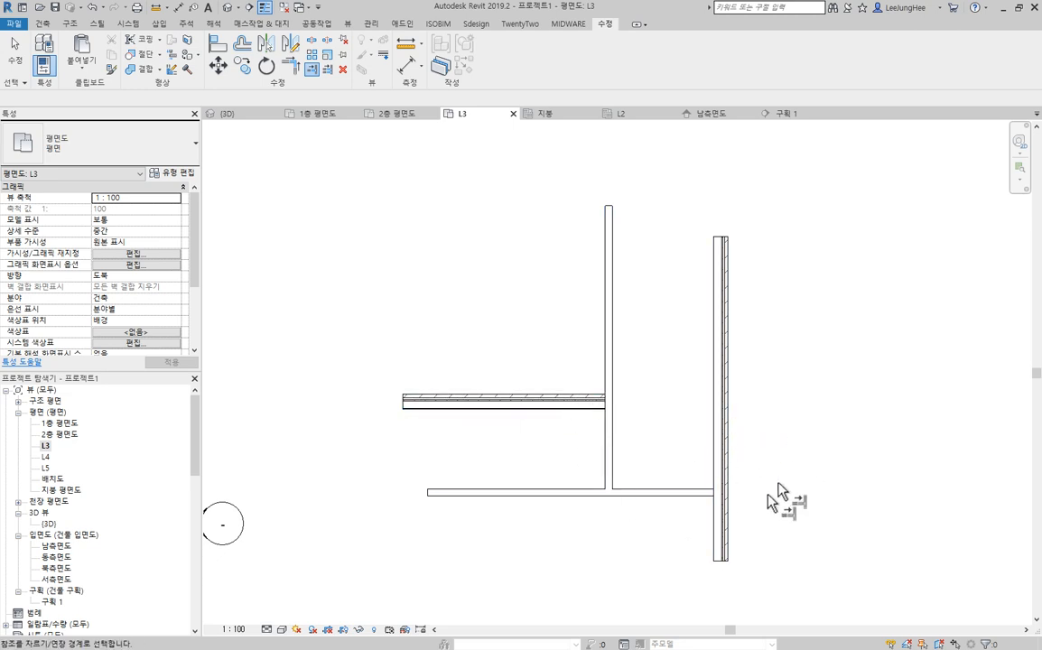
click(559, 495)
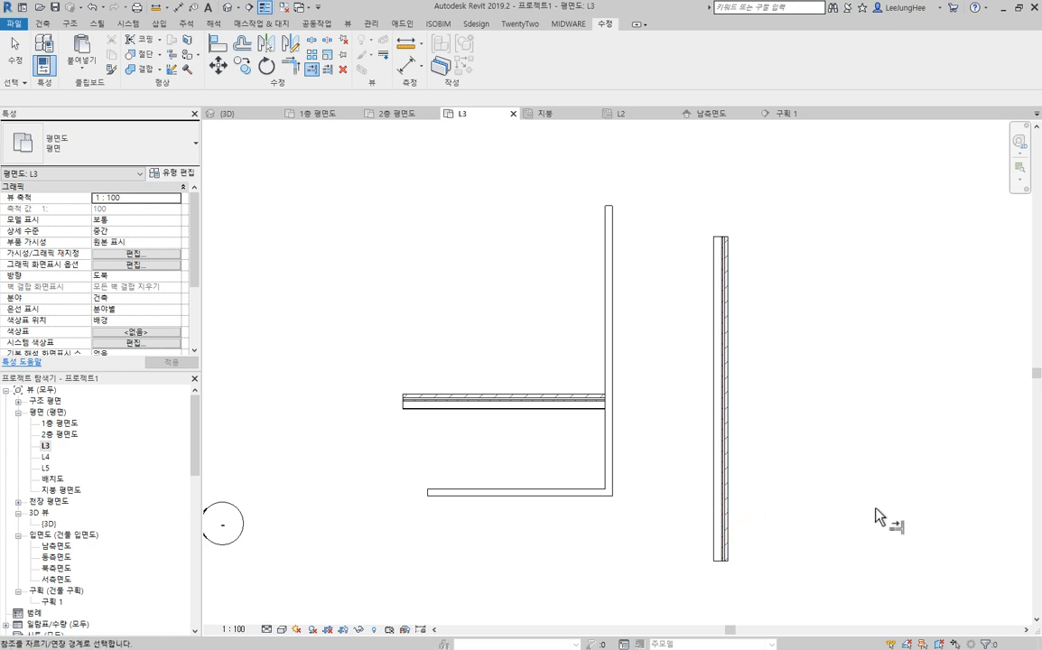
key(Escape)
key(Escape)
Delete all four practice walls in the empty area outside grid X6
scroll(812, 407, down, 2)
drag(848, 570, 551, 298)
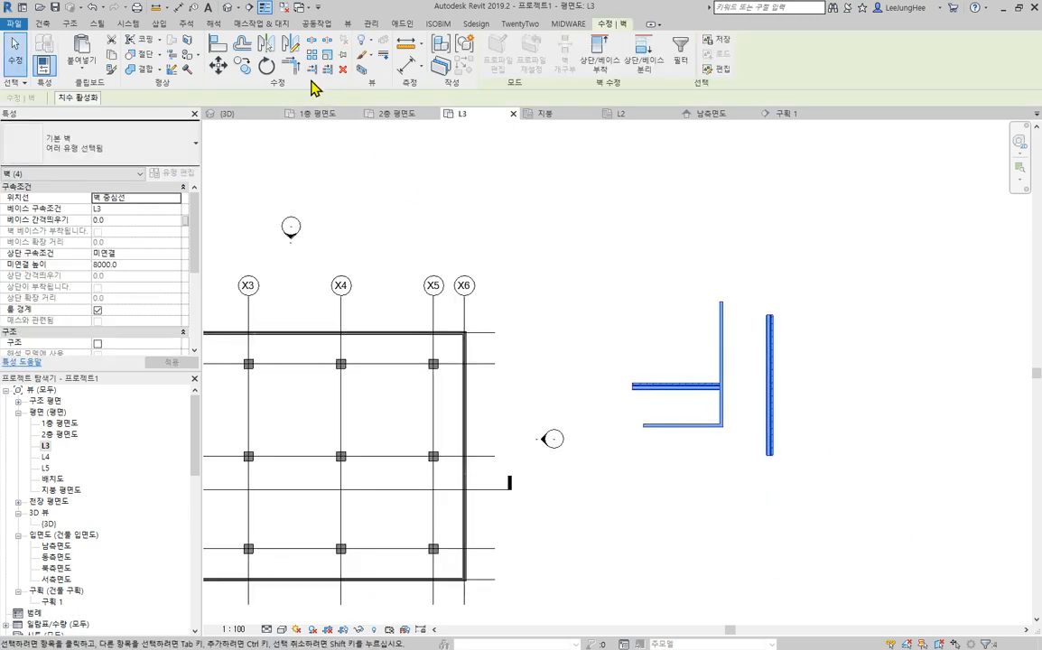
key(Delete)
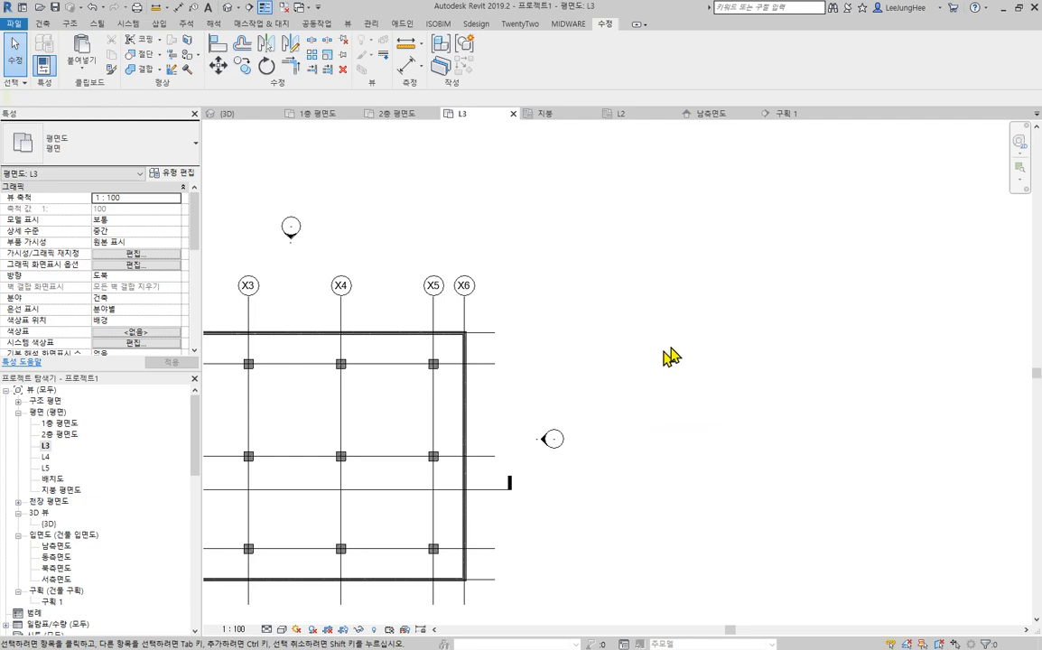
Open the default 3D view and examine the perimeter walls, parapet and exposed columns from a raised corner angle
scroll(698, 360, down, 2)
scroll(476, 349, up, 2)
scroll(550, 372, up, 1)
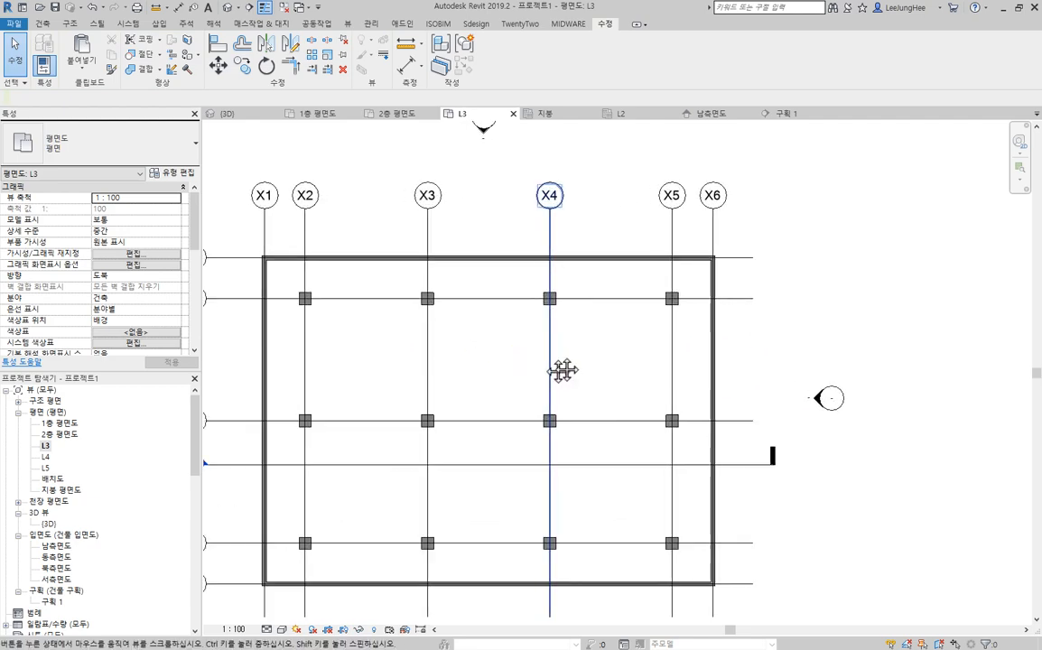
middle_drag(551, 372, 632, 354)
click(238, 7)
click(233, 28)
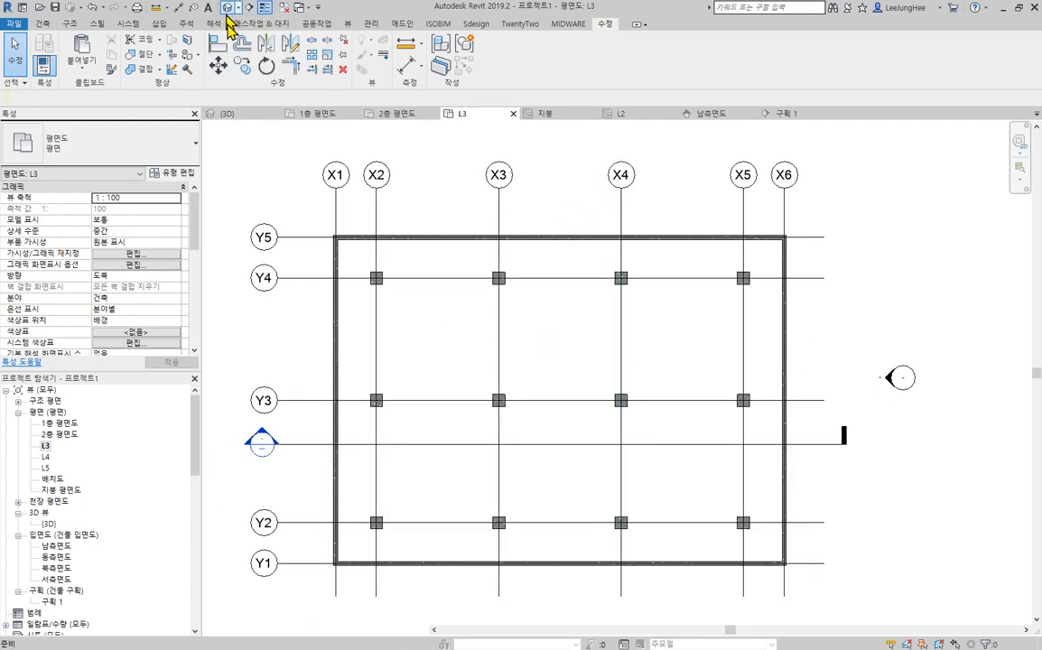
shift+middle_drag(799, 501, 595, 564)
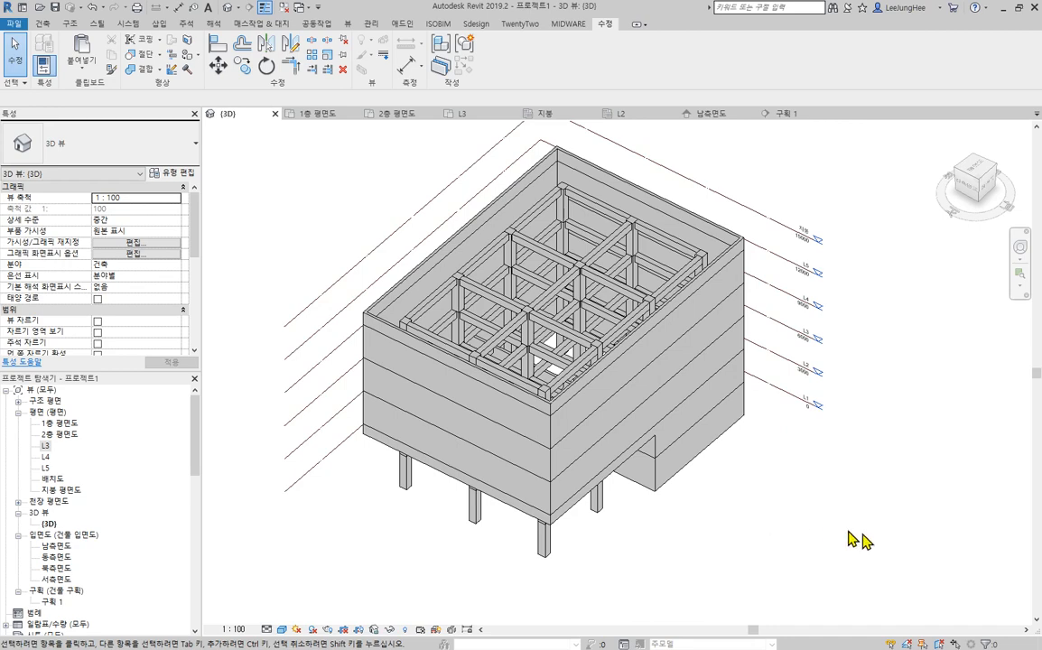
mouse_move(828, 588)
middle_down()
mouse_move(824, 558)
mouse_move(830, 572)
middle_up()
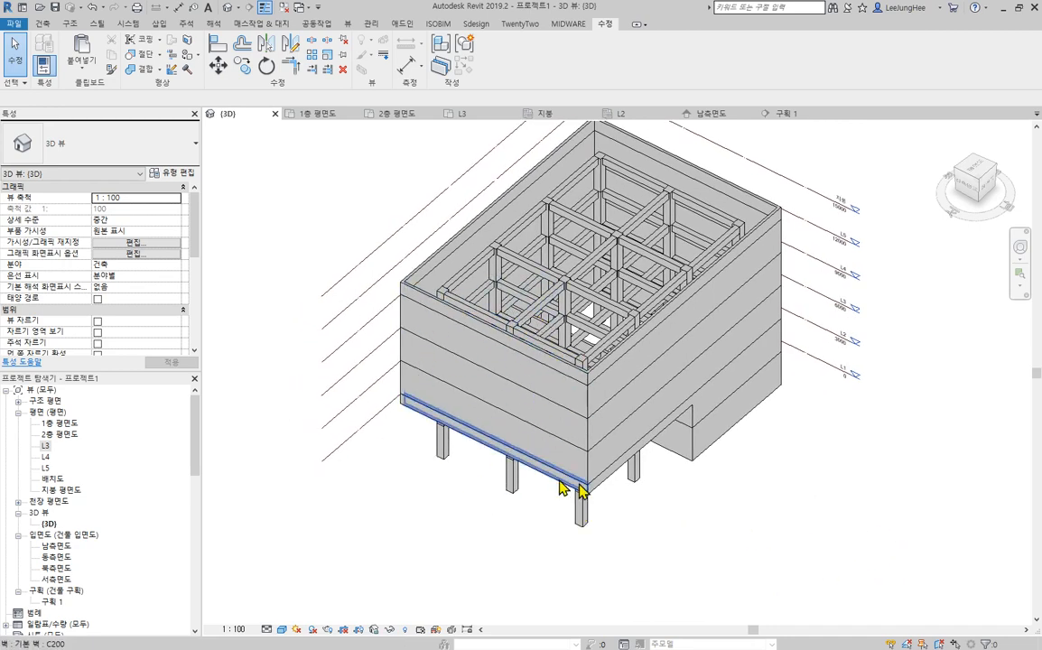
middle_drag(759, 553, 694, 504)
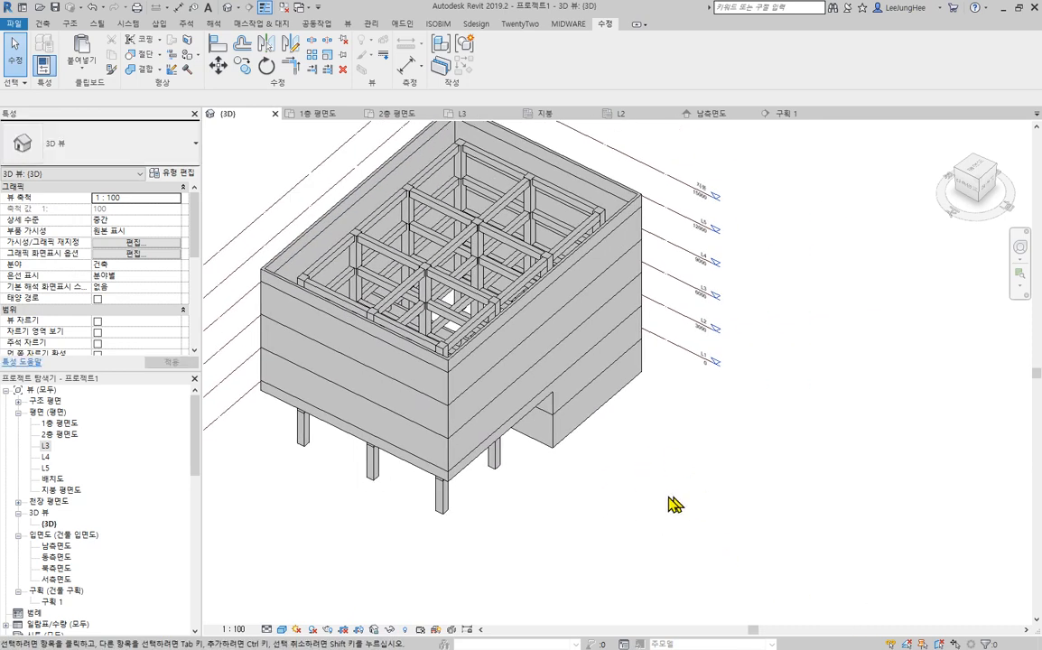
middle_drag(627, 437, 742, 460)
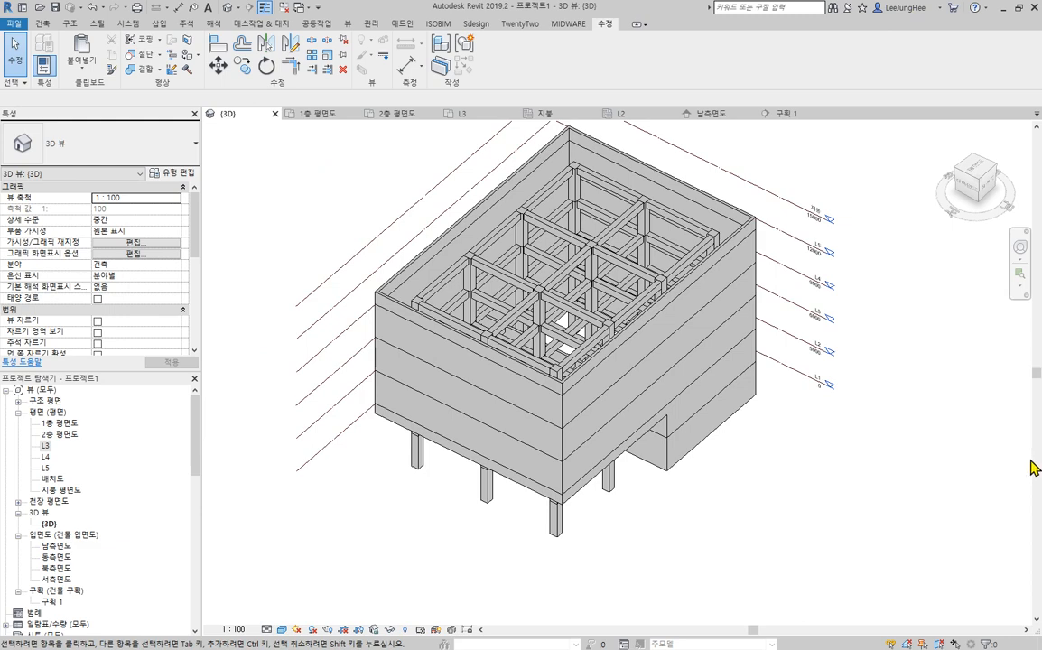
middle_drag(738, 548, 761, 541)
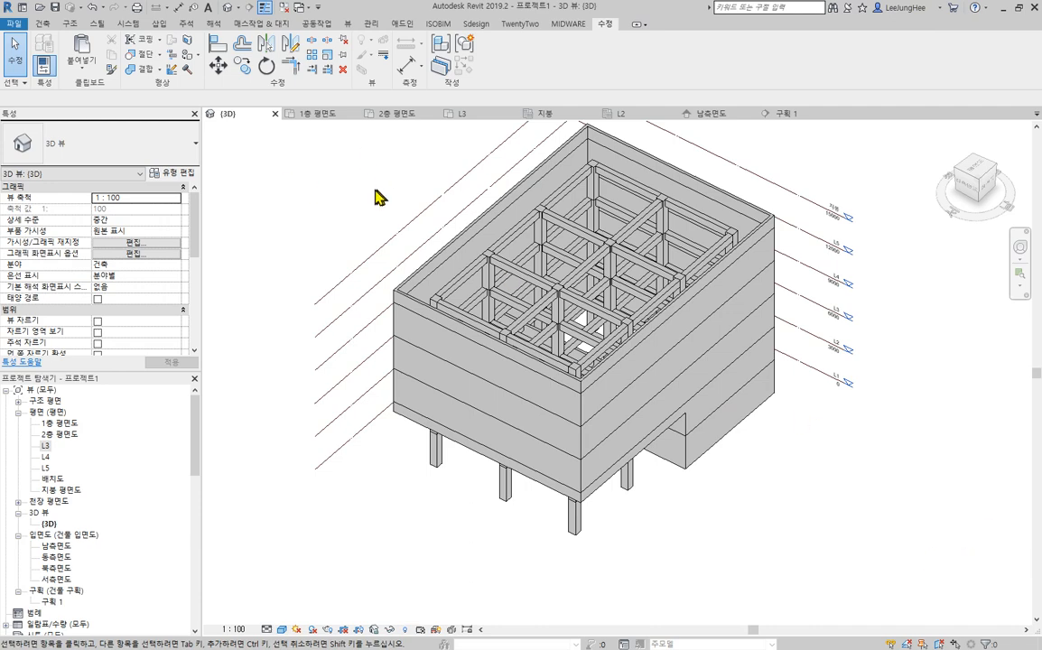
Close the inactive views and save the project to the desktop (바탕 화면), naming the file with the author's name followed by _210922
click(283, 8)
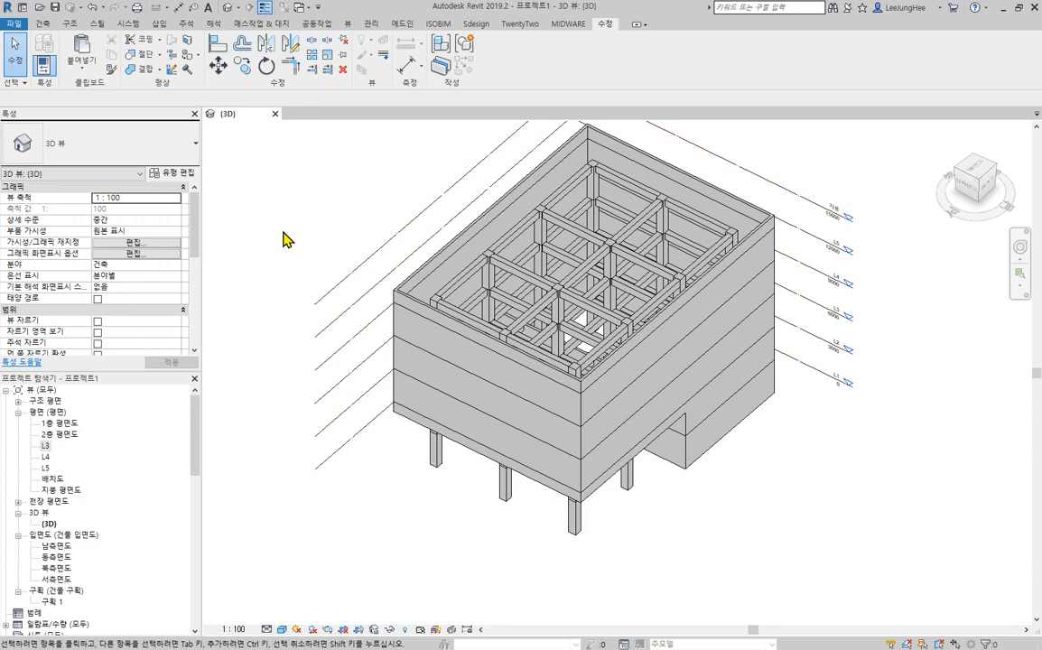
shift+middle_drag(722, 397, 809, 441)
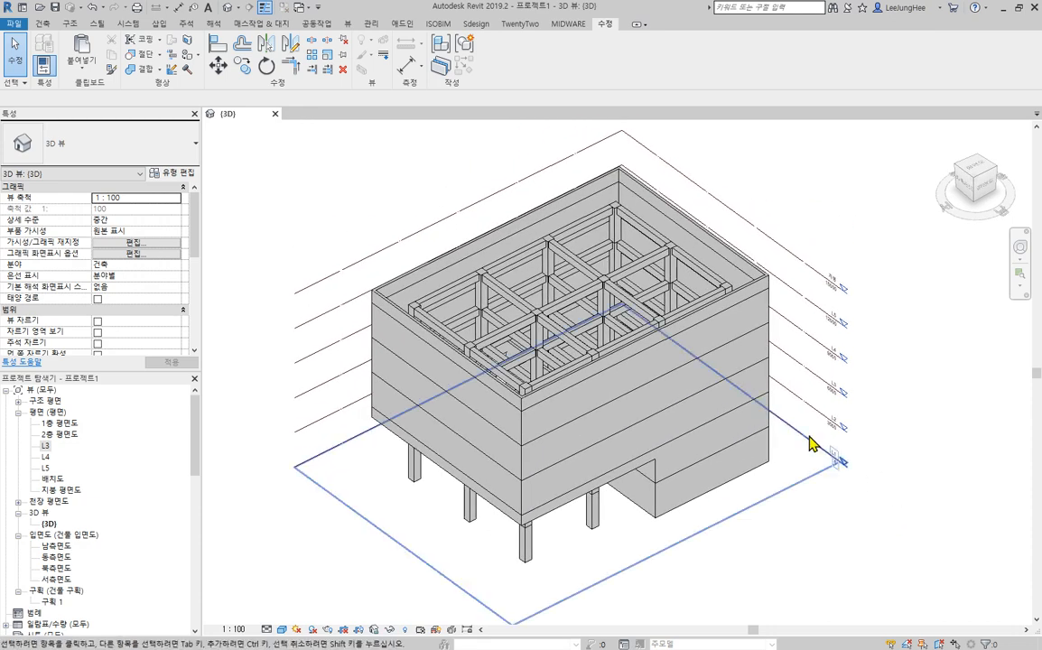
click(55, 7)
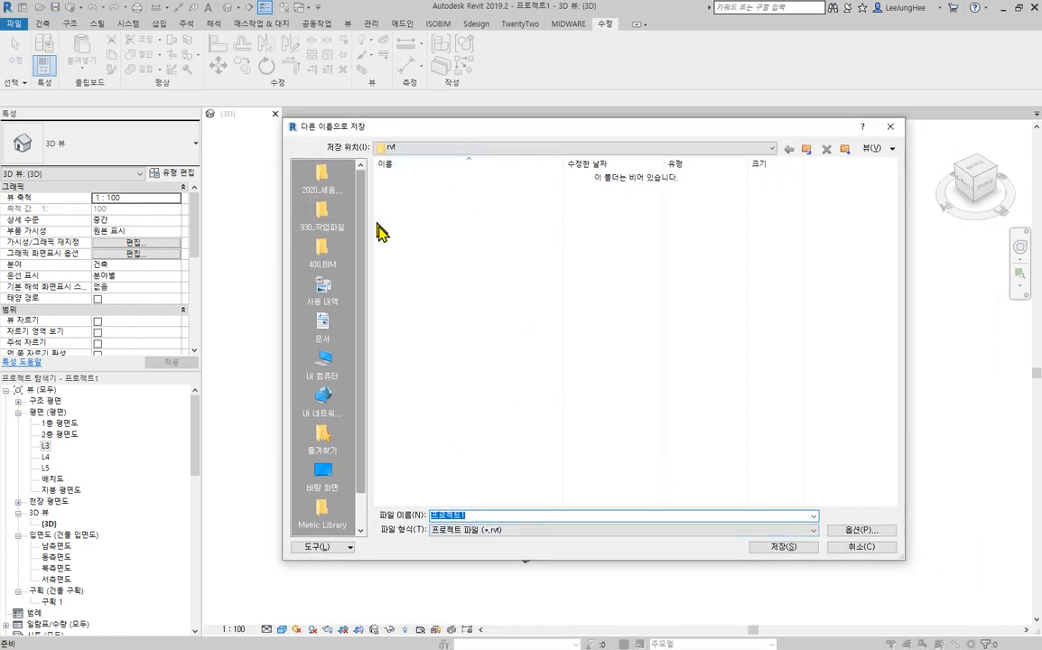
click(327, 476)
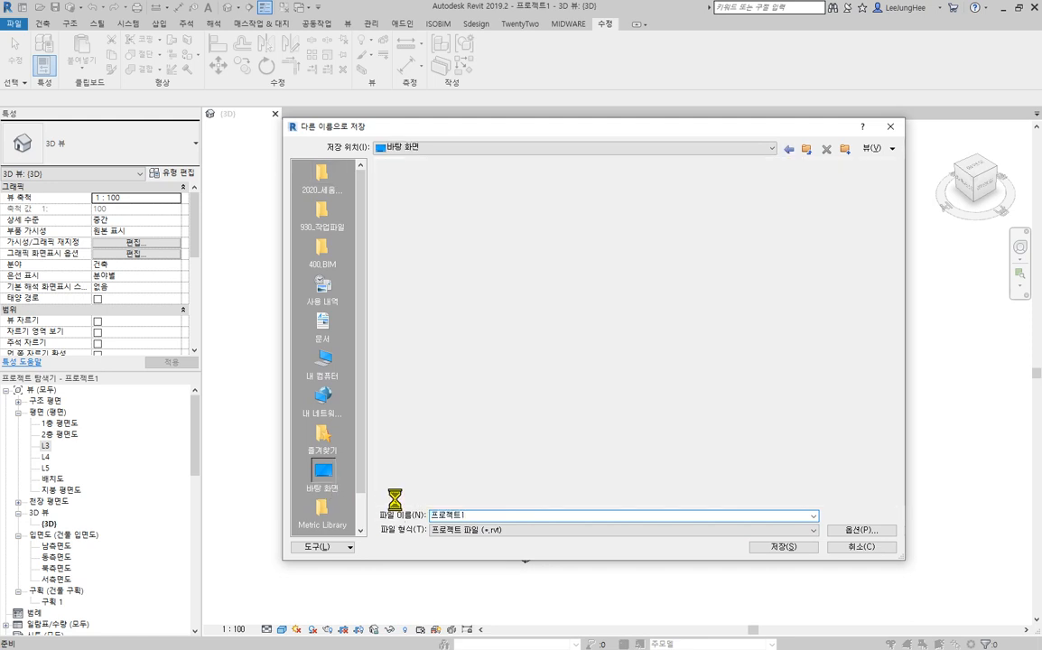
double_click(502, 518)
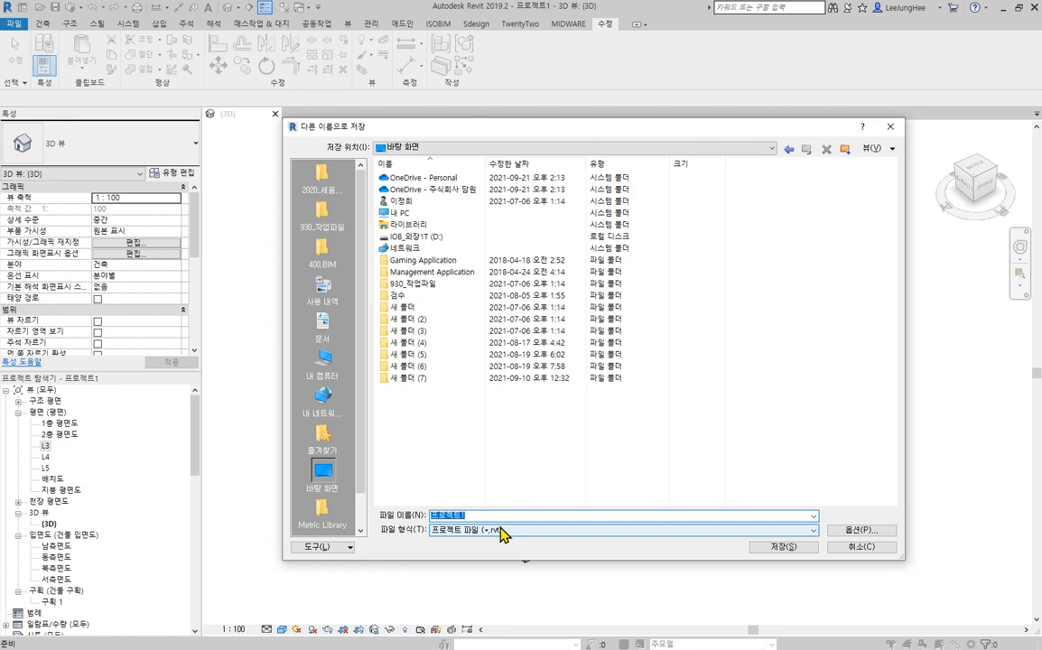
text(d)
text(이정)
text(희_210922)
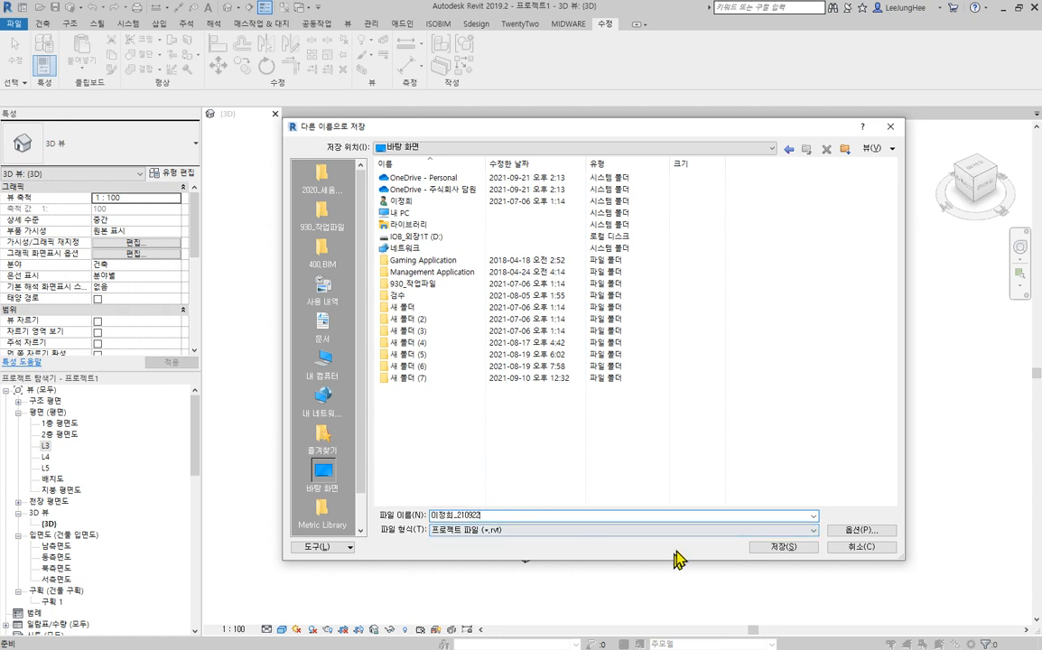
click(785, 547)
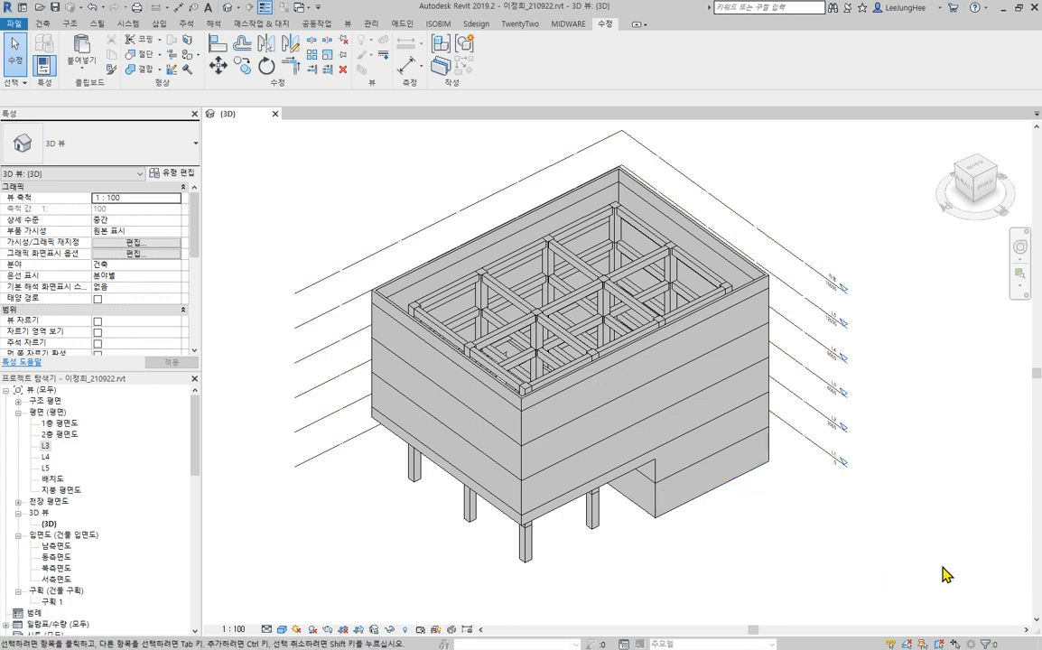
middle_drag(733, 554, 814, 571)
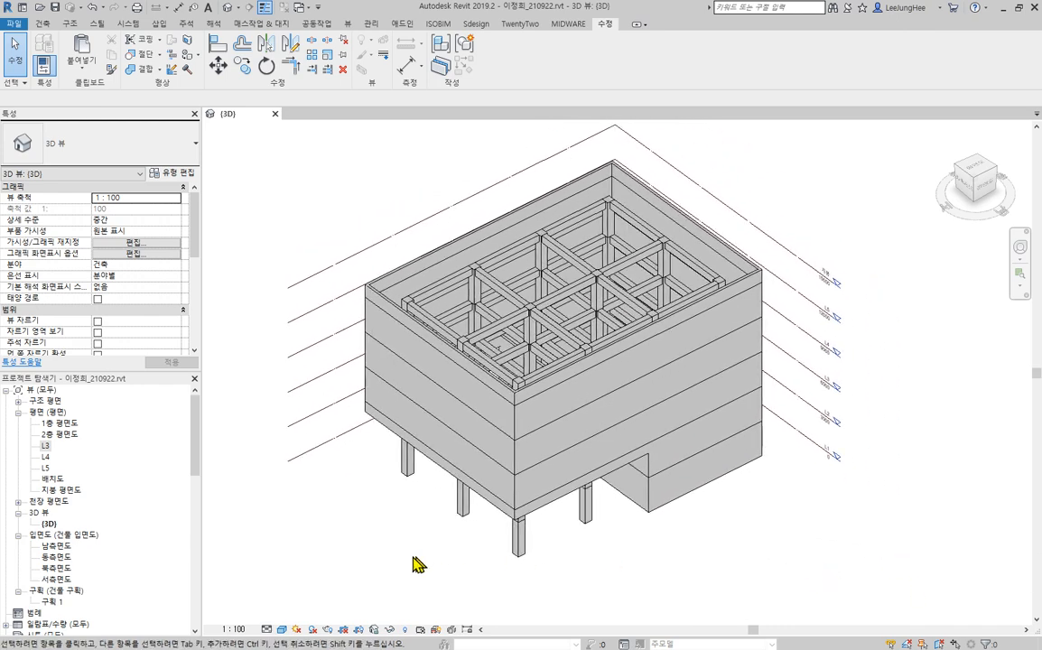
middle_drag(350, 554, 387, 553)
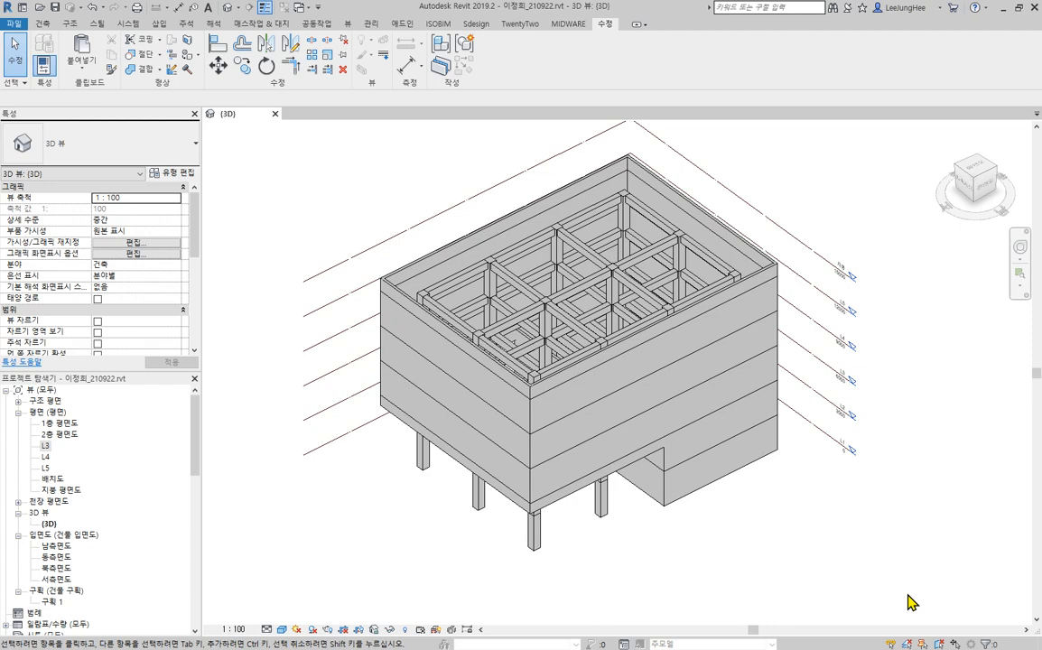
middle_drag(311, 532, 382, 508)
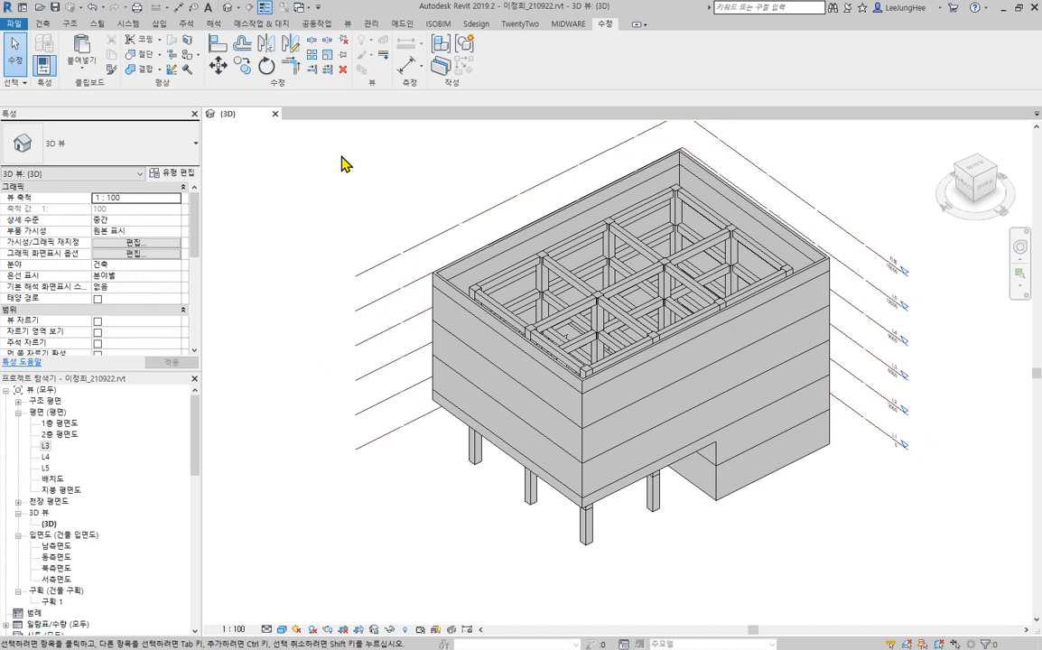